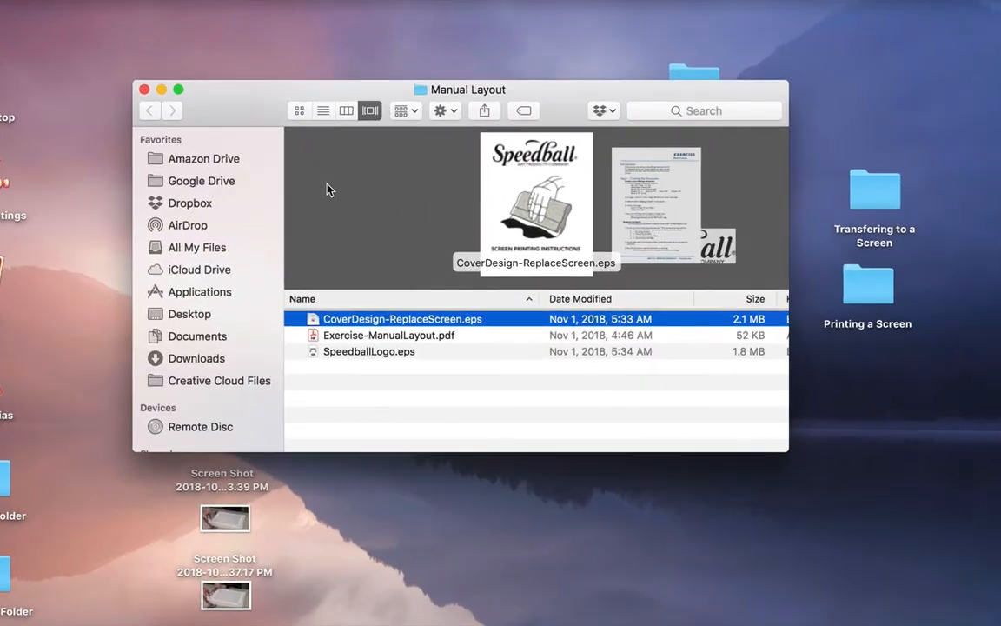
- Preview CoverDesign-ReplaceScreen.eps and SpeedballLogo.eps in the Manual Layout folder, then close the folder
key(space)
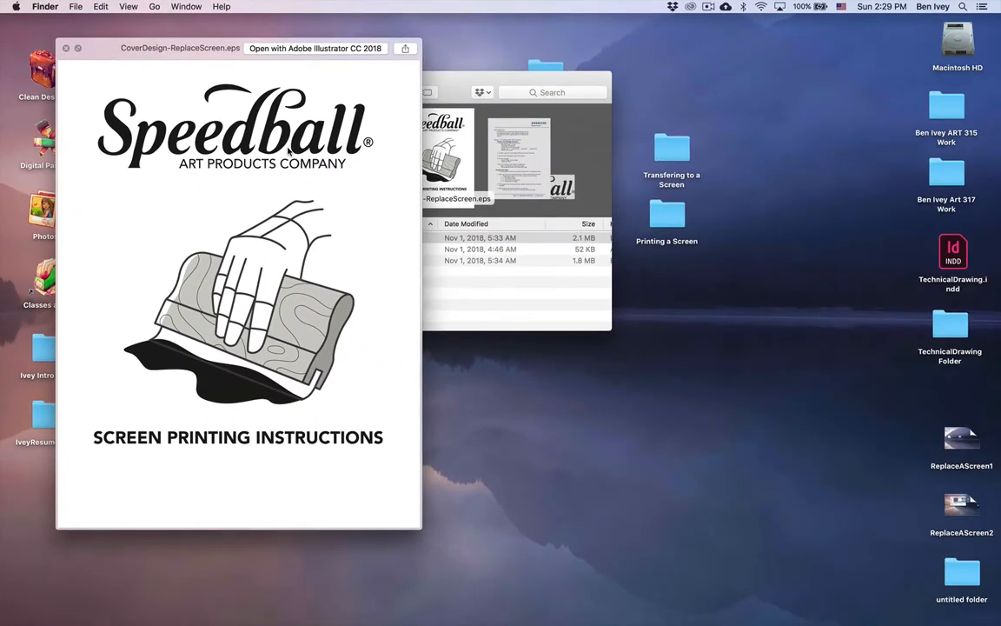
key(space)
key(Down)
key(Down)
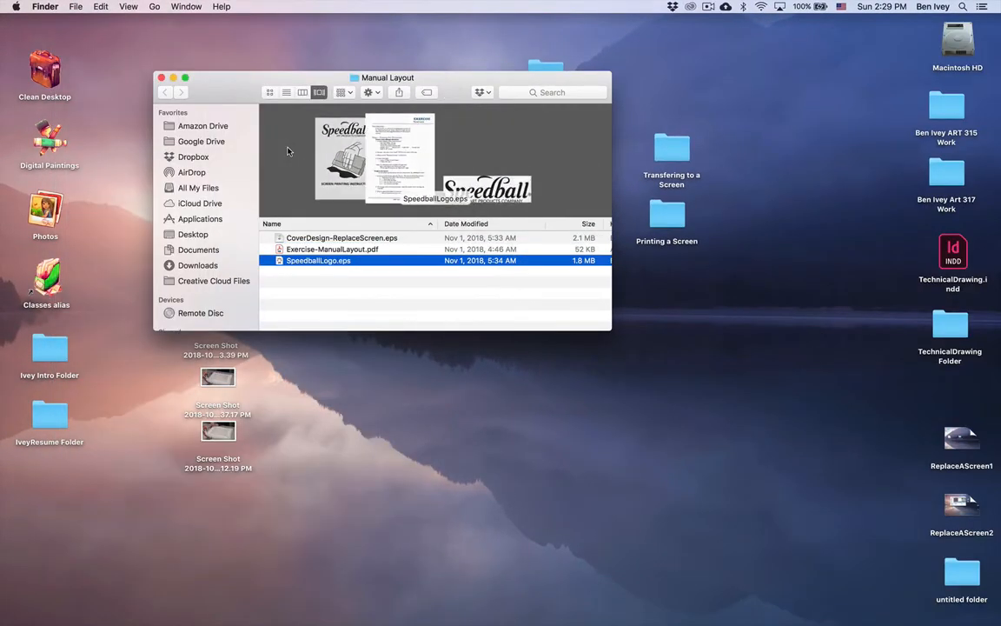
key(space)
key(space)
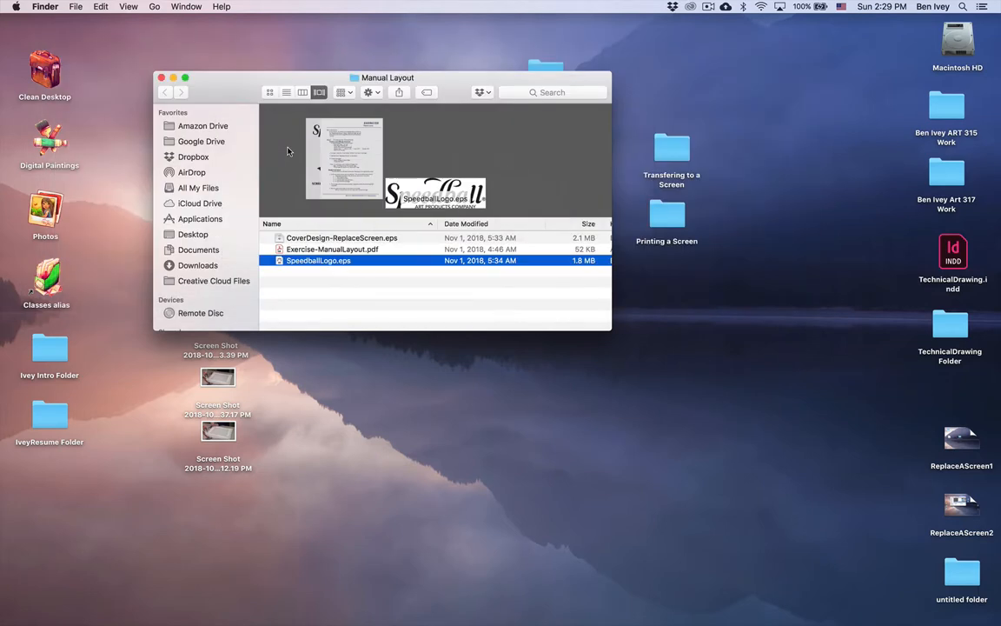
click(160, 79)
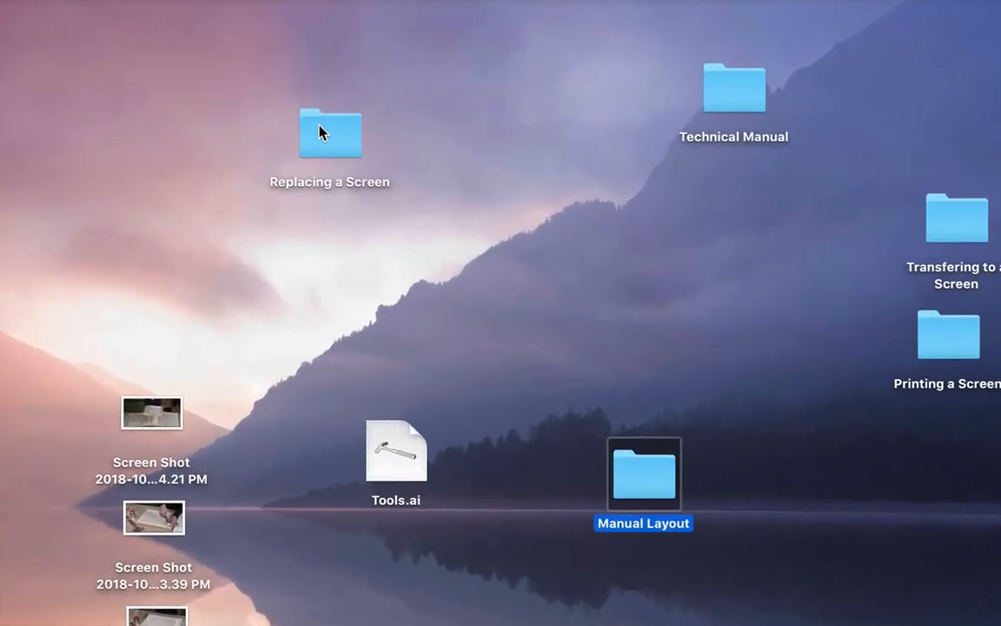
- Open the Instructions - Replace A Screen document from the Replacing a Screen folder to review its text, and put both windows away
click(321, 132)
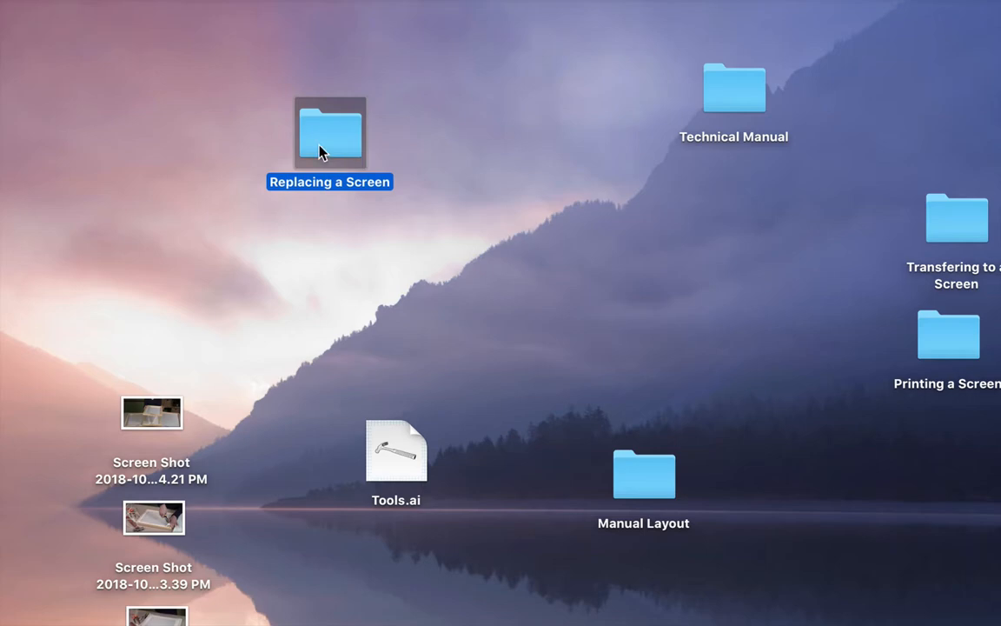
double_click(321, 150)
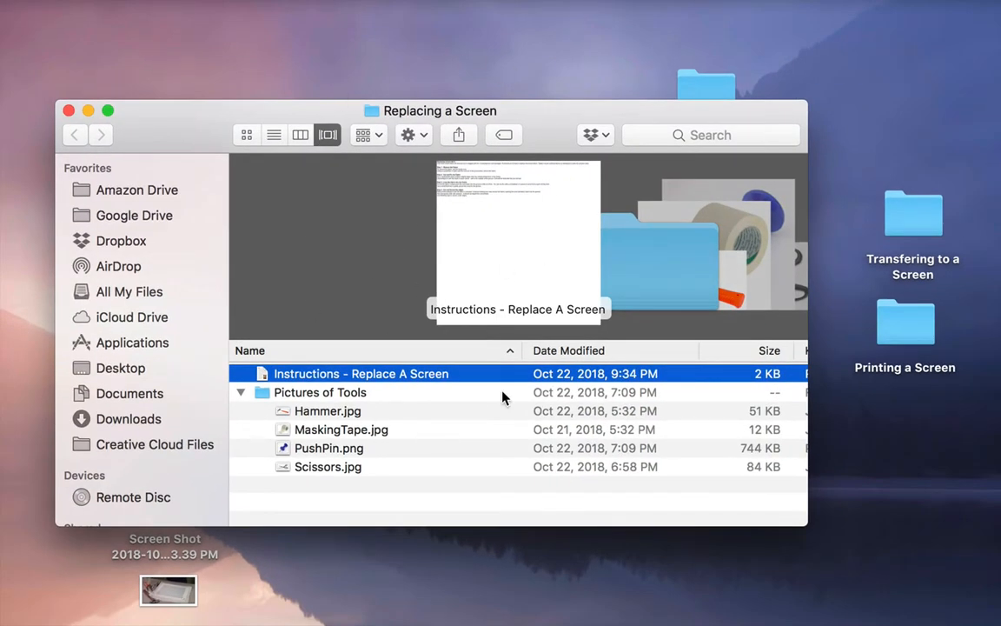
double_click(310, 380)
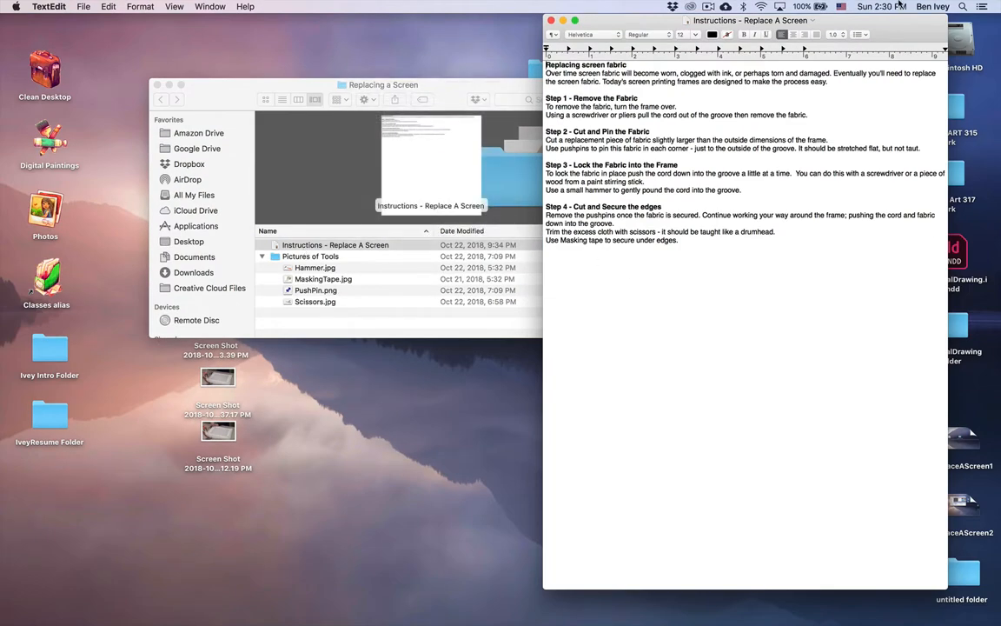
click(563, 20)
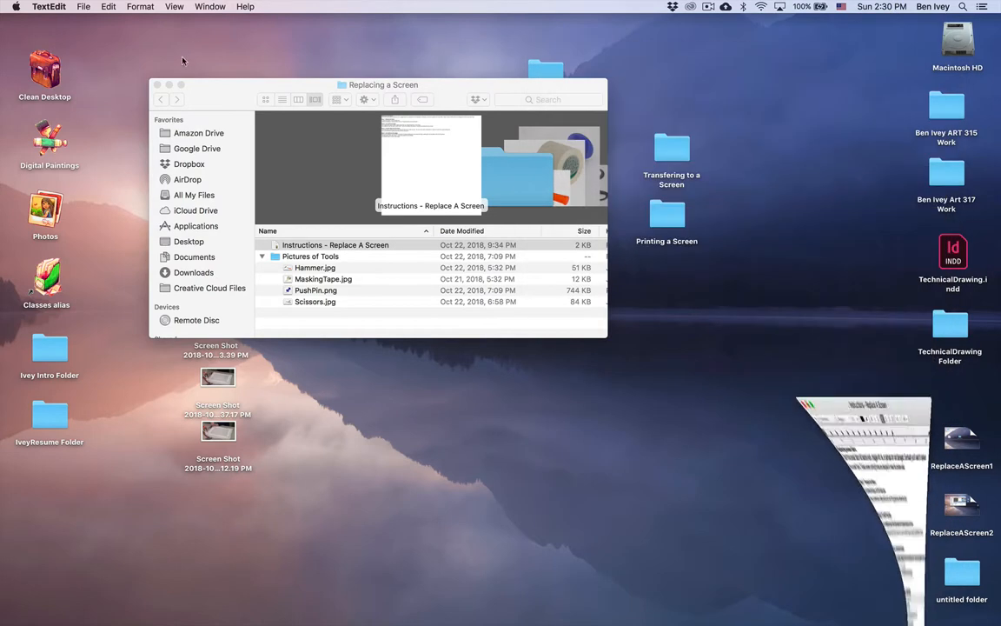
click(154, 85)
- Switch to Adobe InDesign, enlarge its window to fill the screen, and start a new document
mouse_move(386, 619)
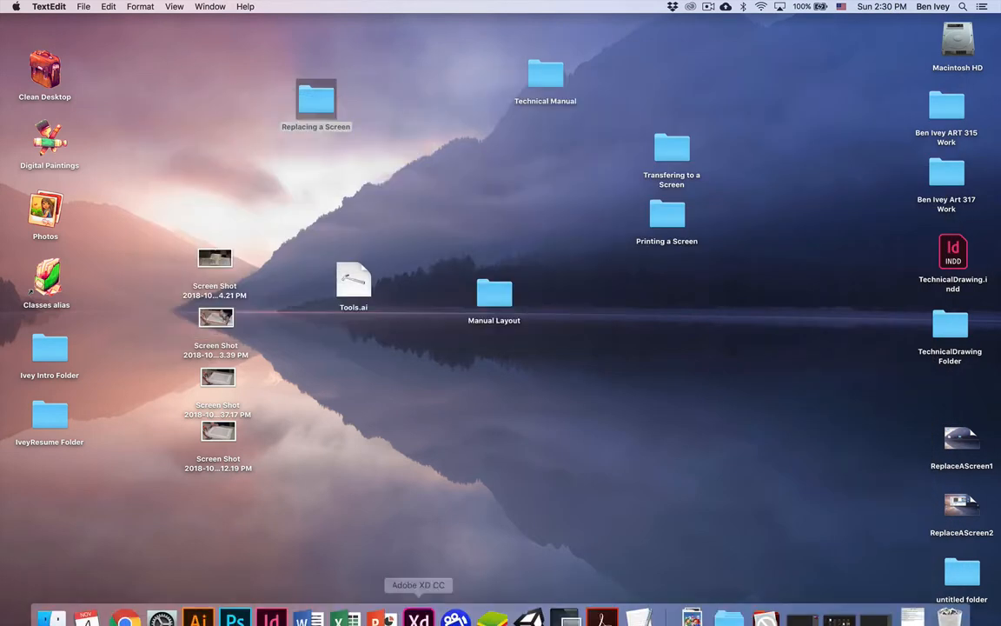
click(277, 614)
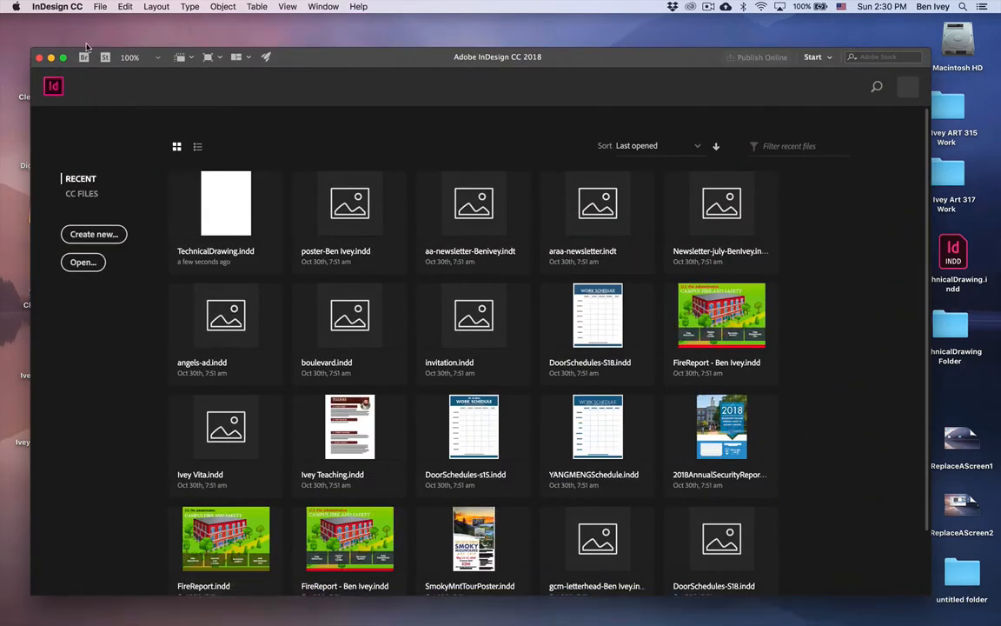
click(63, 58)
click(99, 6)
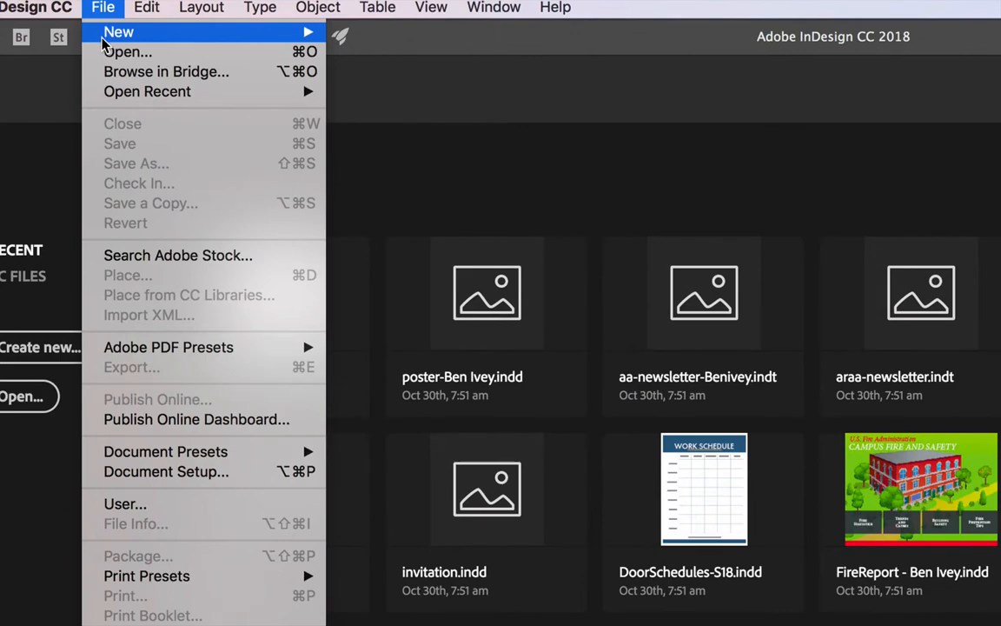
mouse_move(105, 33)
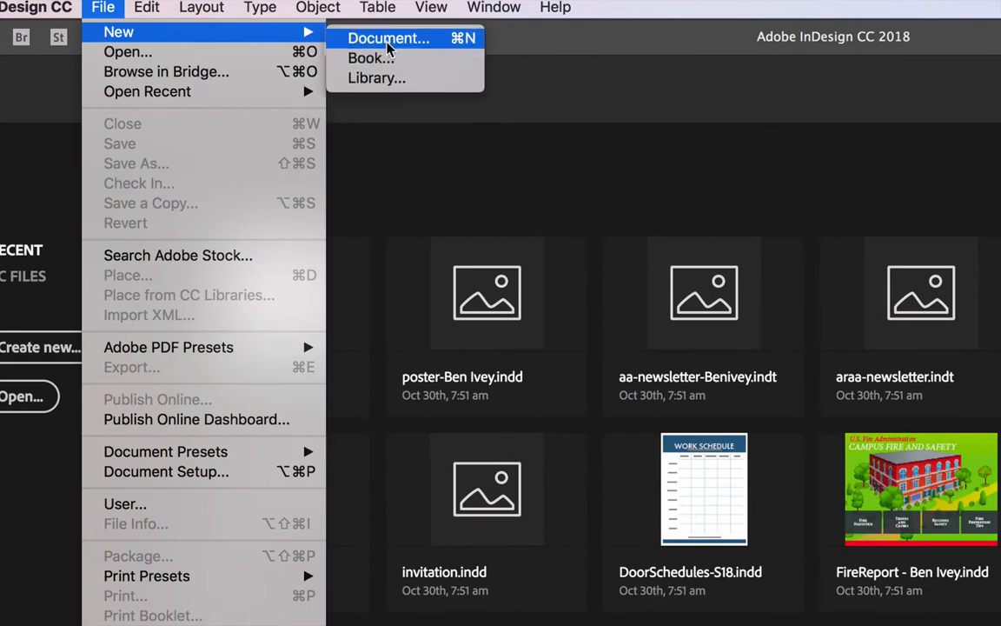
click(366, 38)
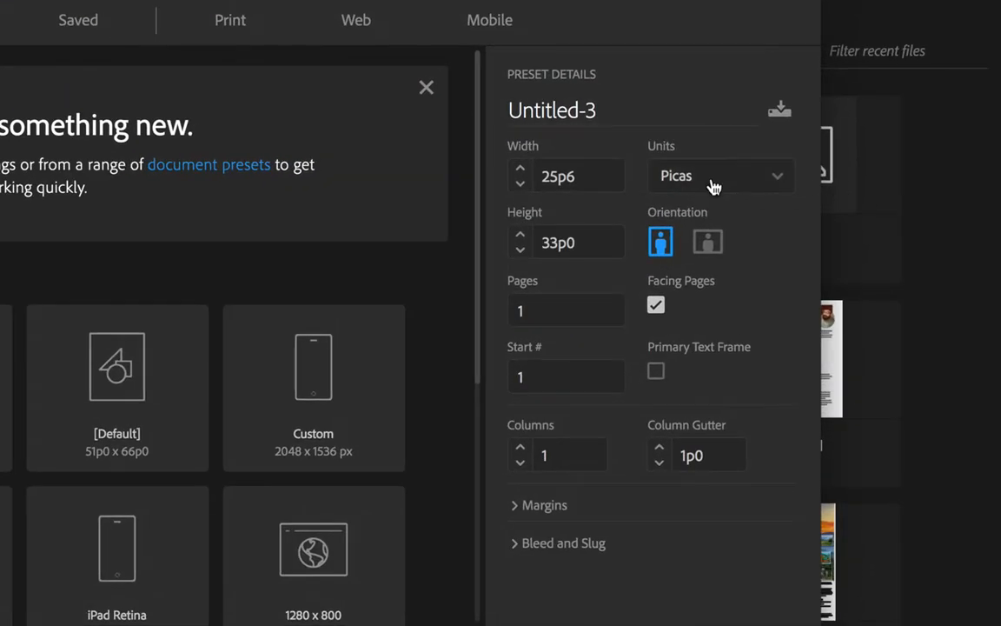
- Set the new document's units to inches for a 4.25 in wide by 5.5 in high page
click(767, 185)
click(681, 287)
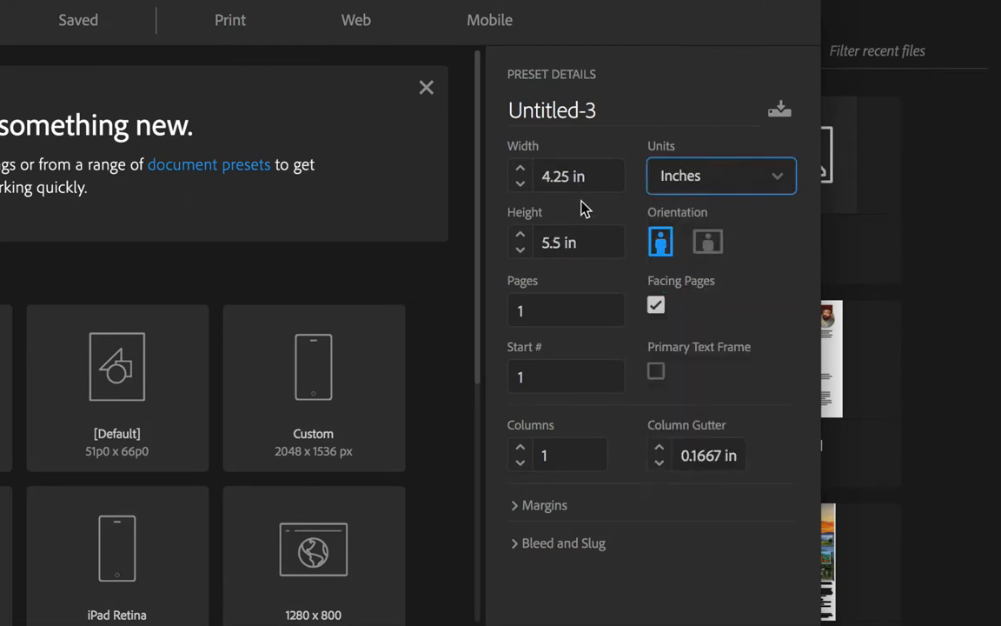
click(583, 177)
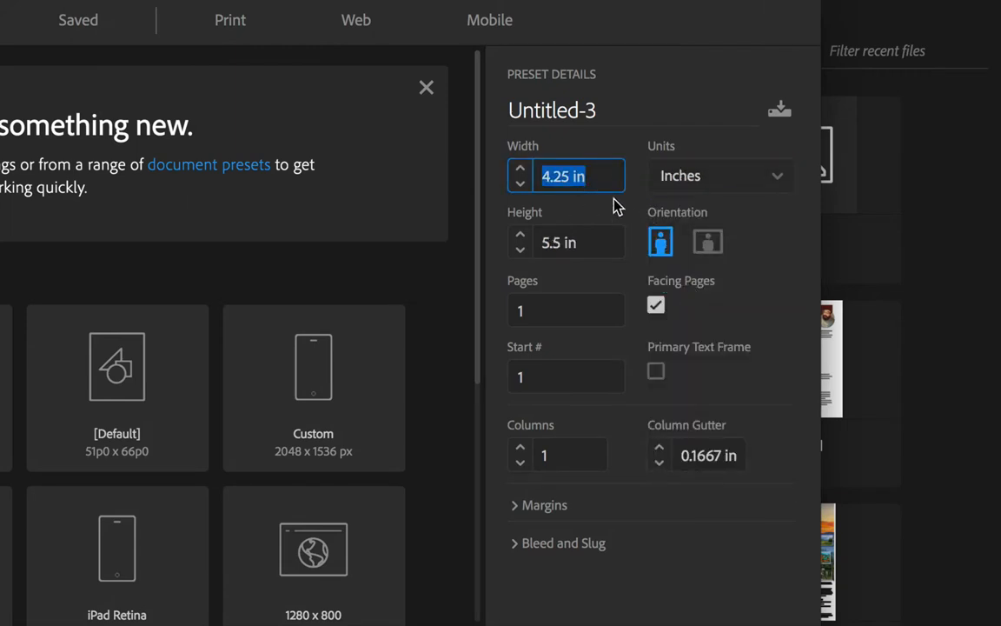
click(594, 233)
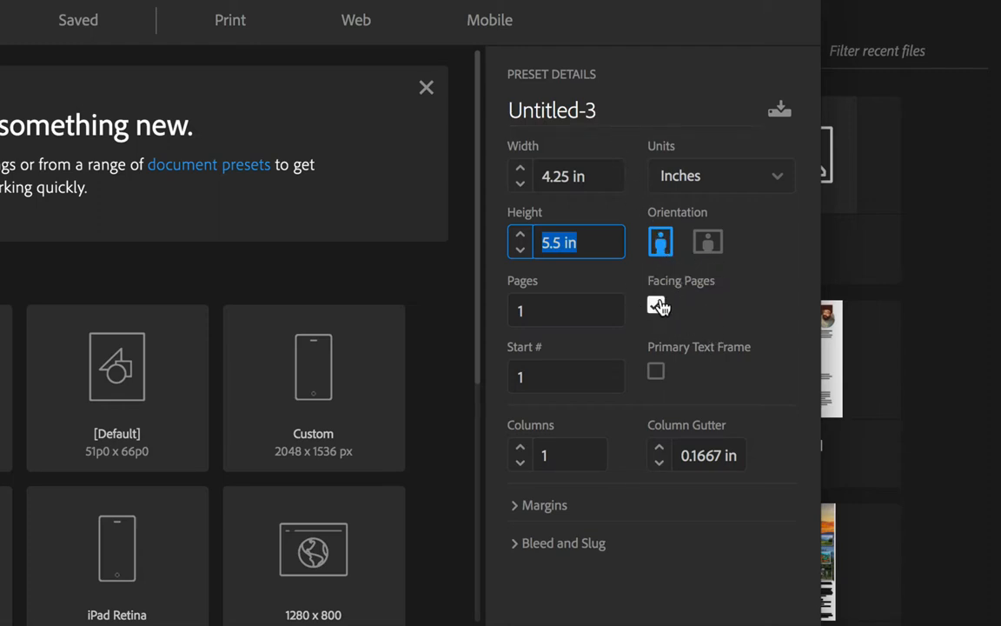
key(Tab)
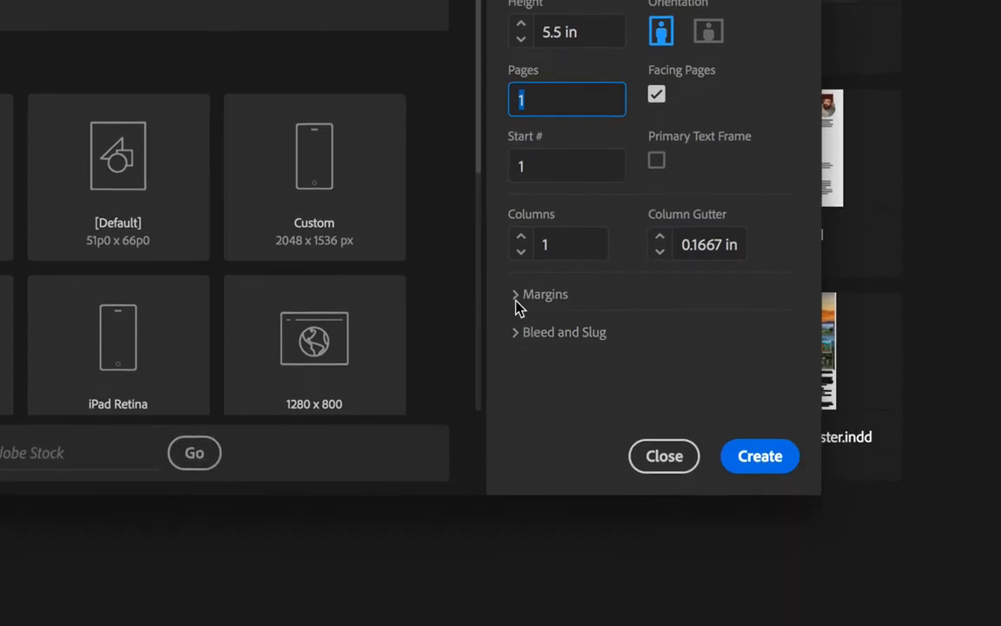
- Unlink the document margins and set them to 1 in at the top and 0.25 in at the bottom, inside and outside
click(515, 300)
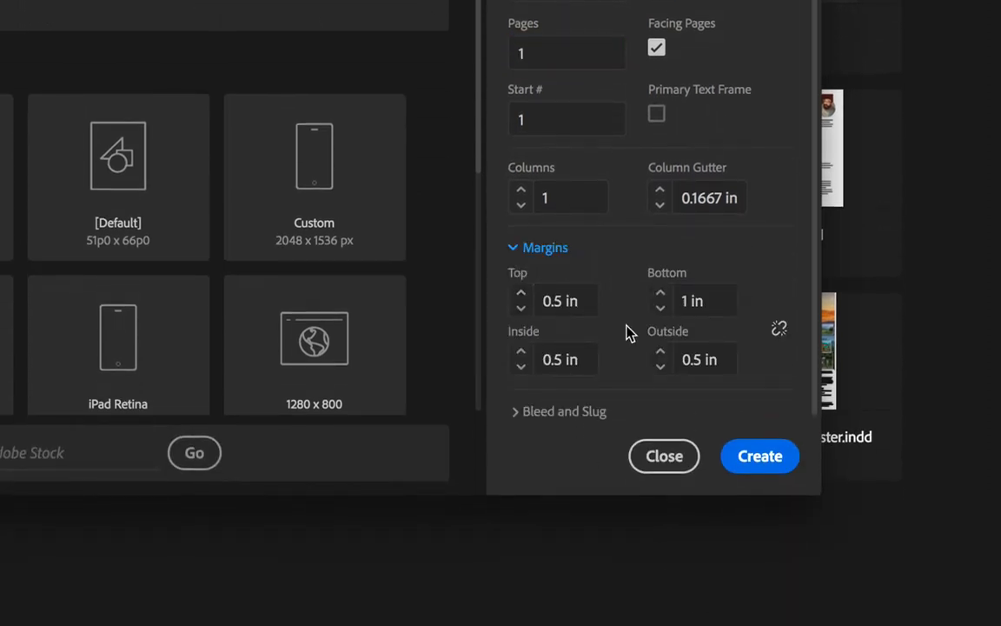
click(573, 300)
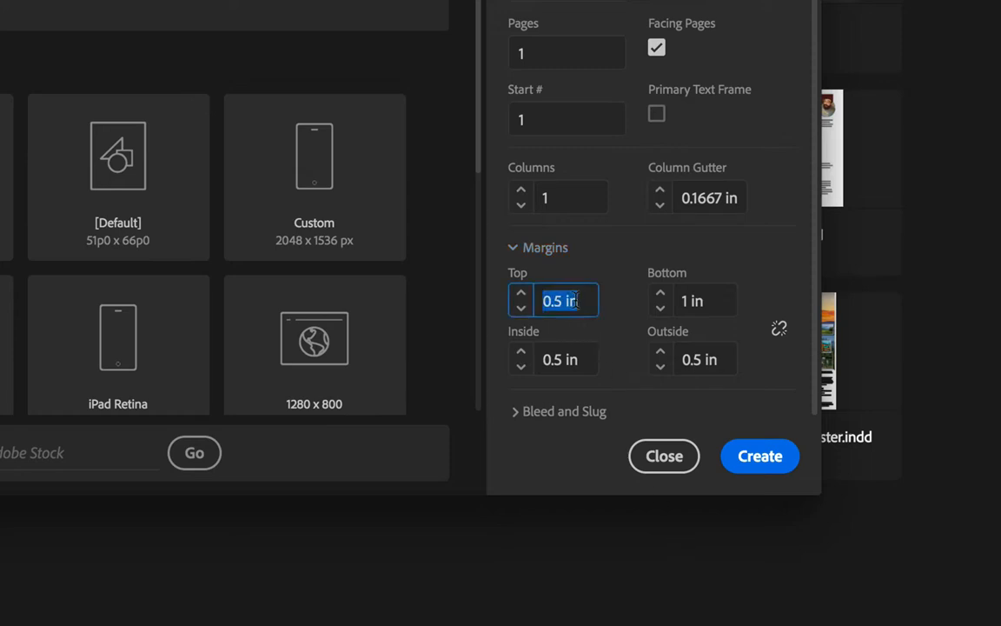
click(778, 329)
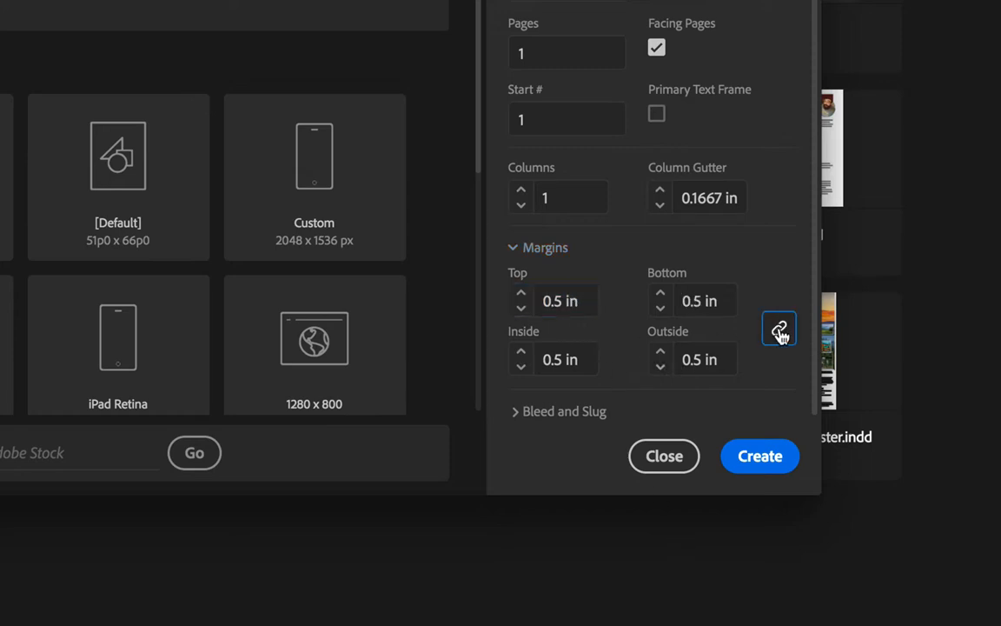
click(574, 301)
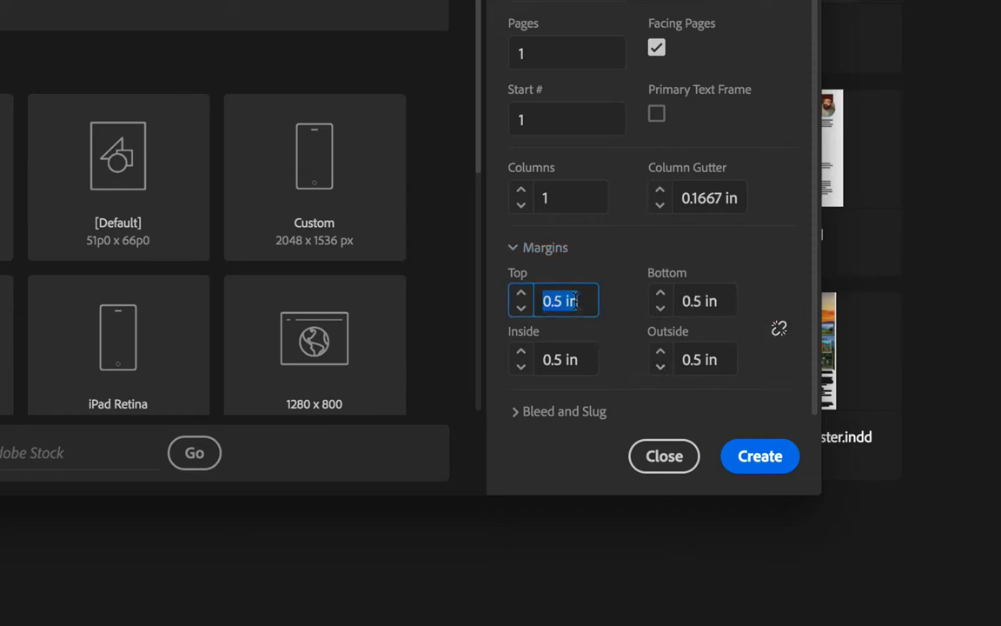
text(1)
key(Tab)
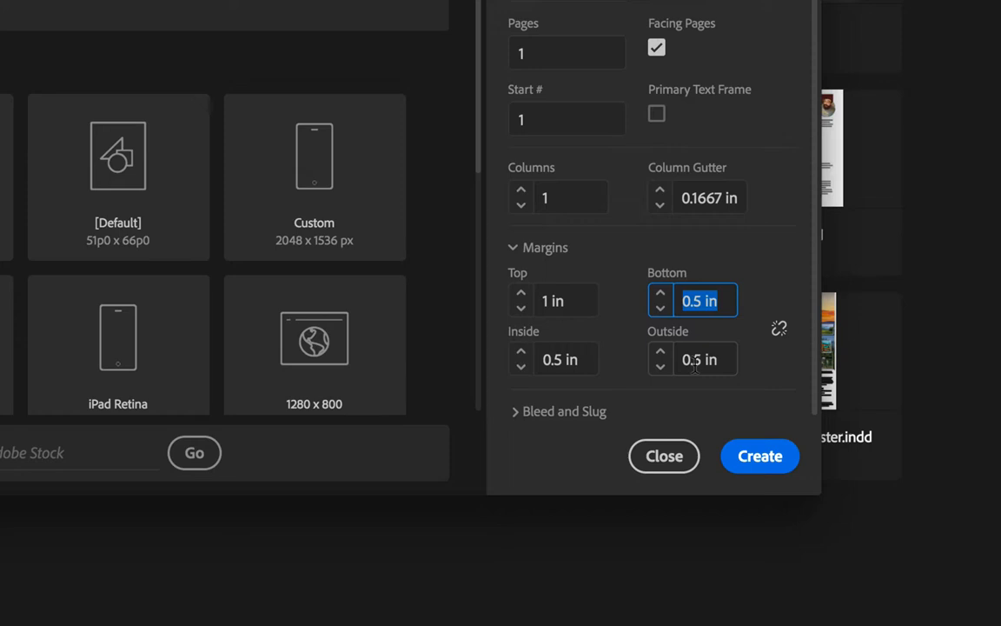
text(.25)
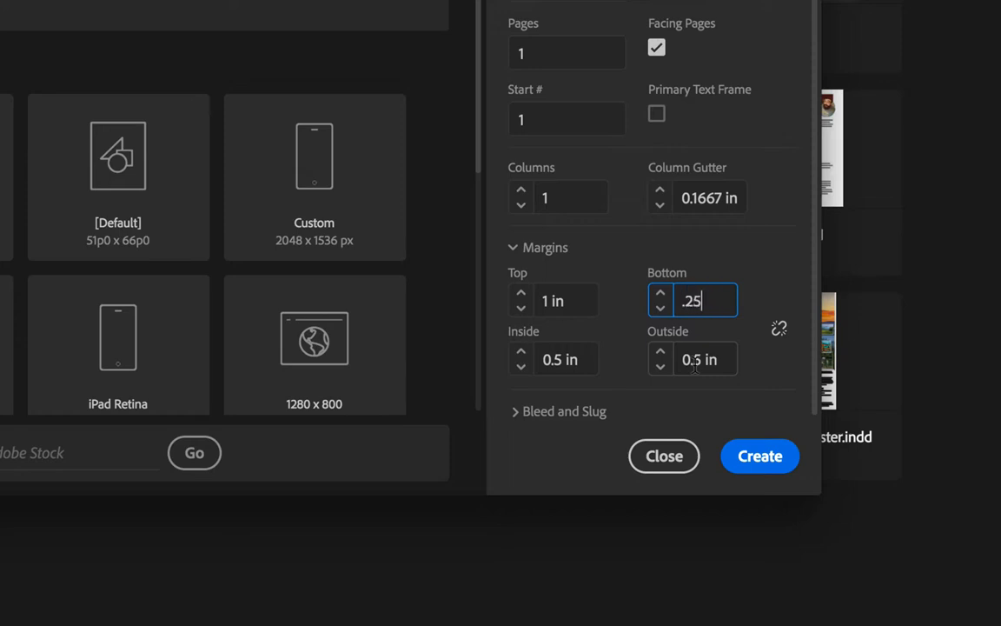
key(Tab)
text(.25)
key(Tab)
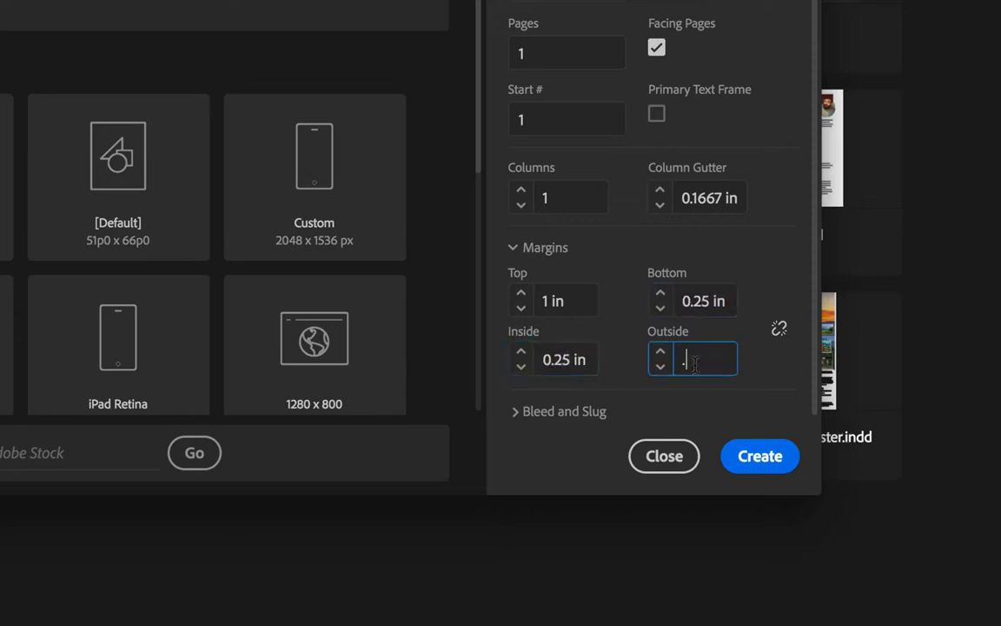
text(.25)
click(731, 311)
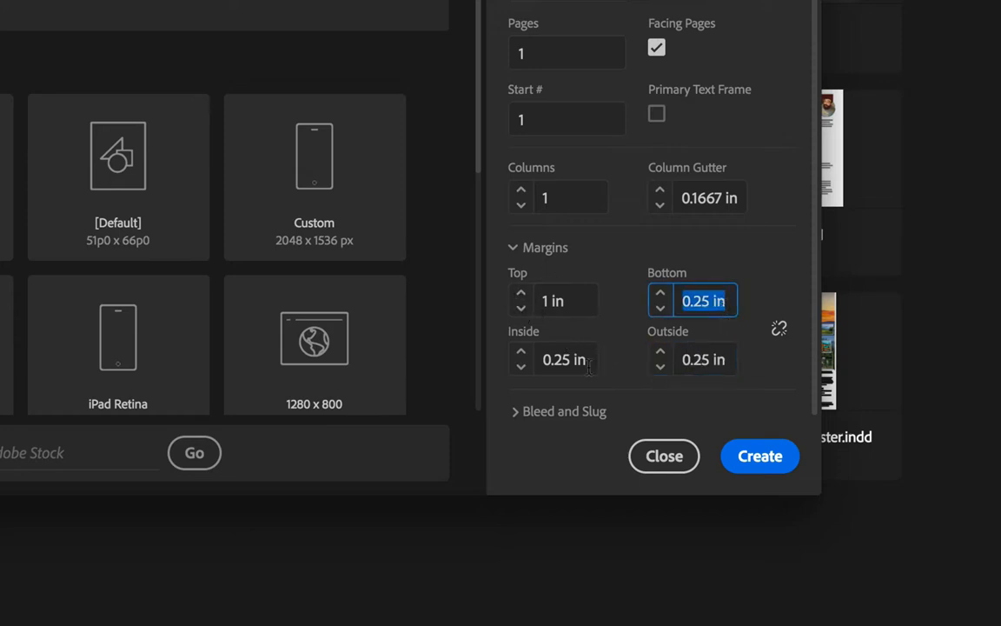
- Check that the bleed is 0.125 in on all four sides and create the document
click(516, 412)
scroll(527, 411, down, 5)
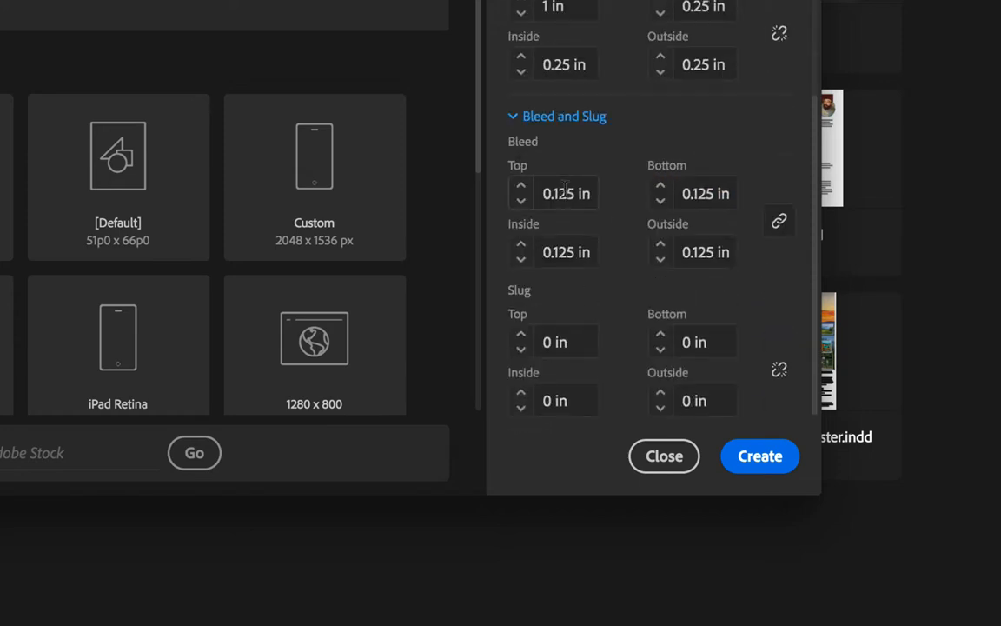
click(565, 181)
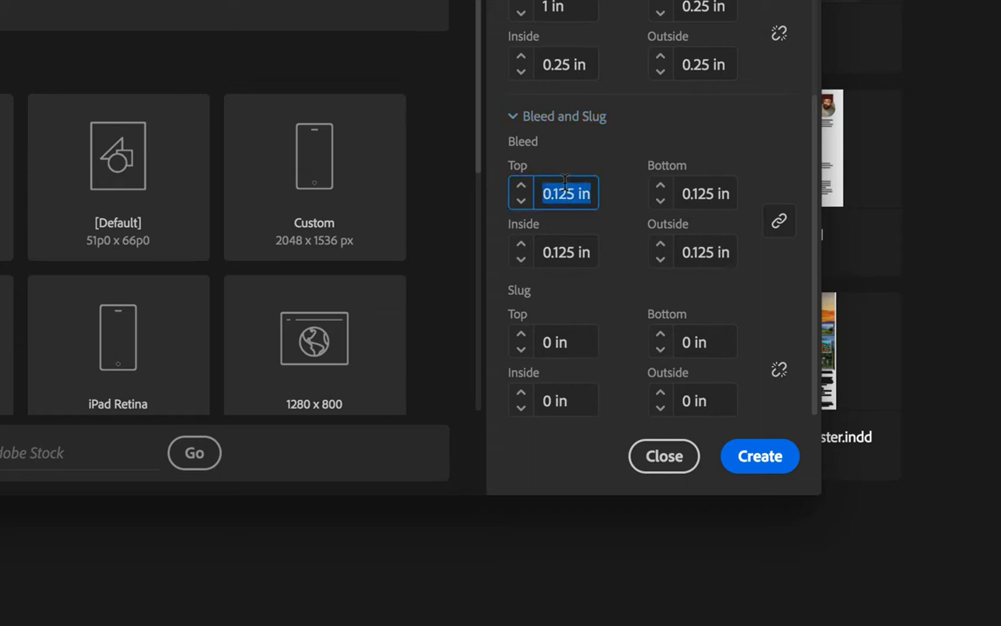
click(571, 239)
click(702, 185)
click(707, 244)
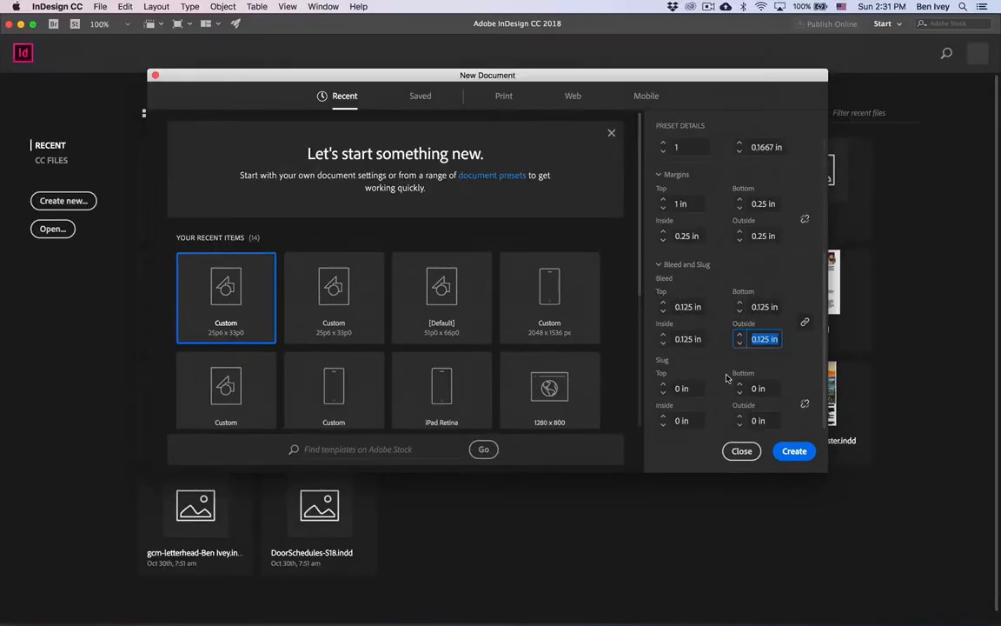
click(793, 451)
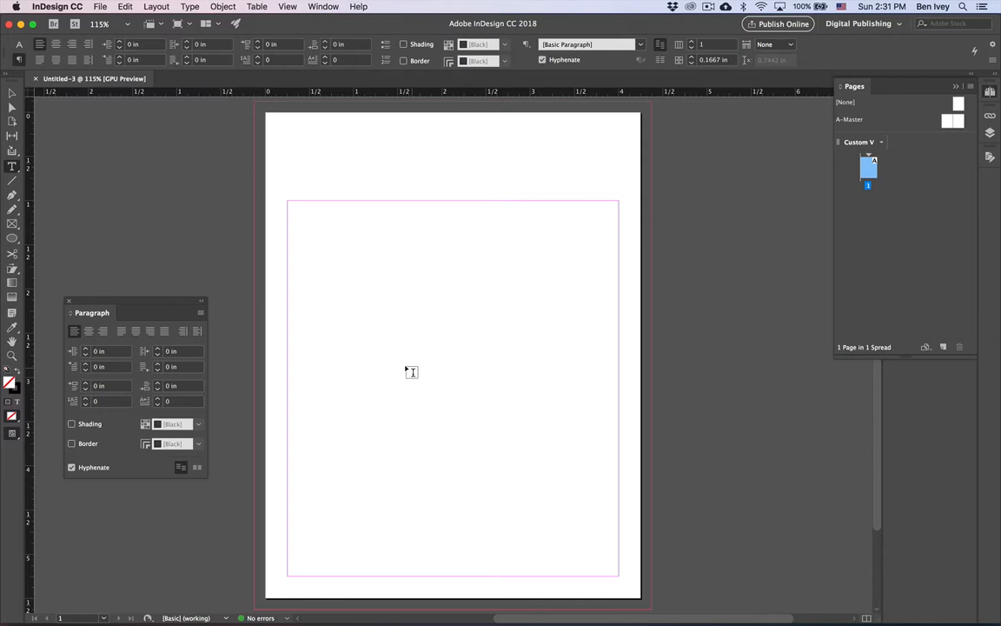
- Place CoverDesign-ReplaceScreen.eps from the Manual Layout folder on page 1, sized to cover the whole page at about 4.26 by 5.5 in
click(98, 6)
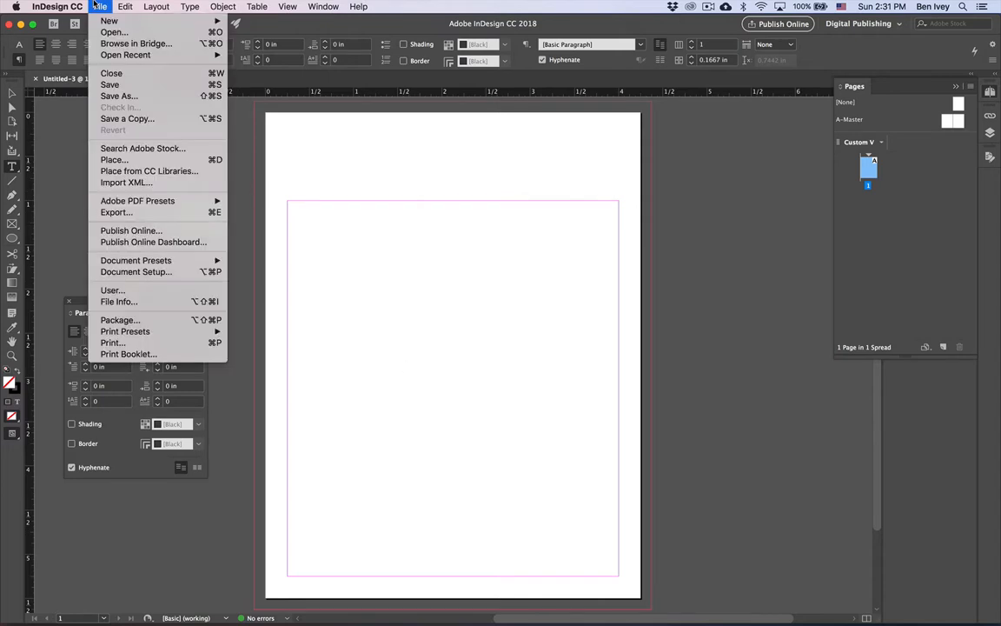
click(126, 152)
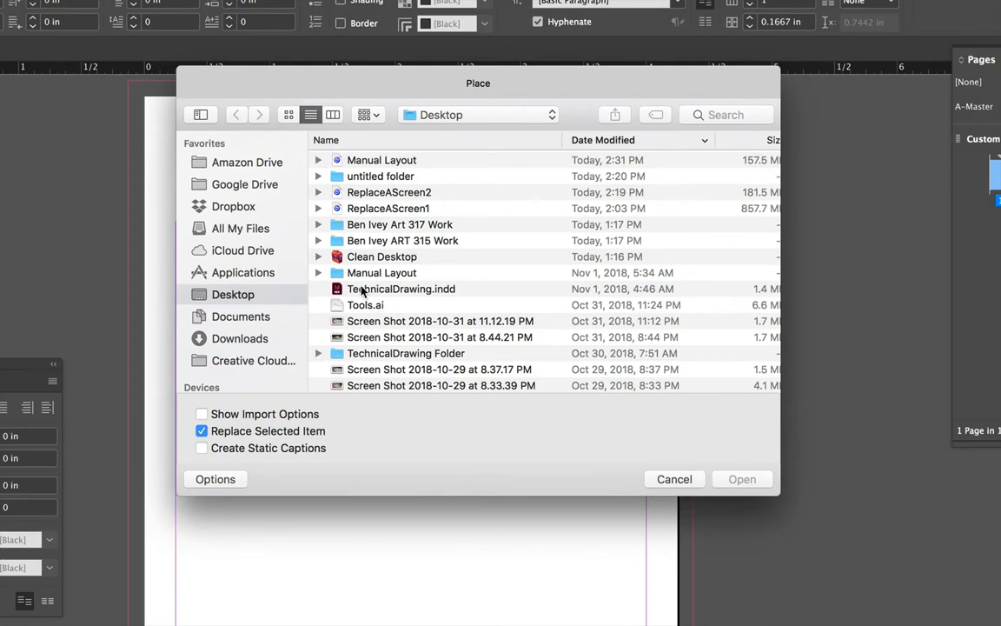
click(428, 239)
double_click(377, 276)
click(376, 192)
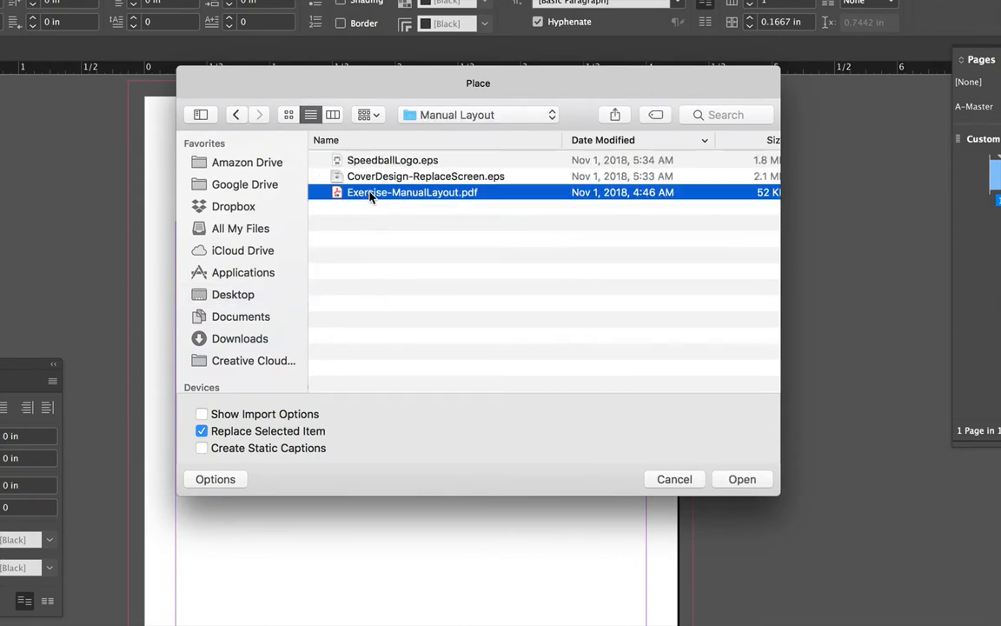
click(382, 177)
key(space)
key(space)
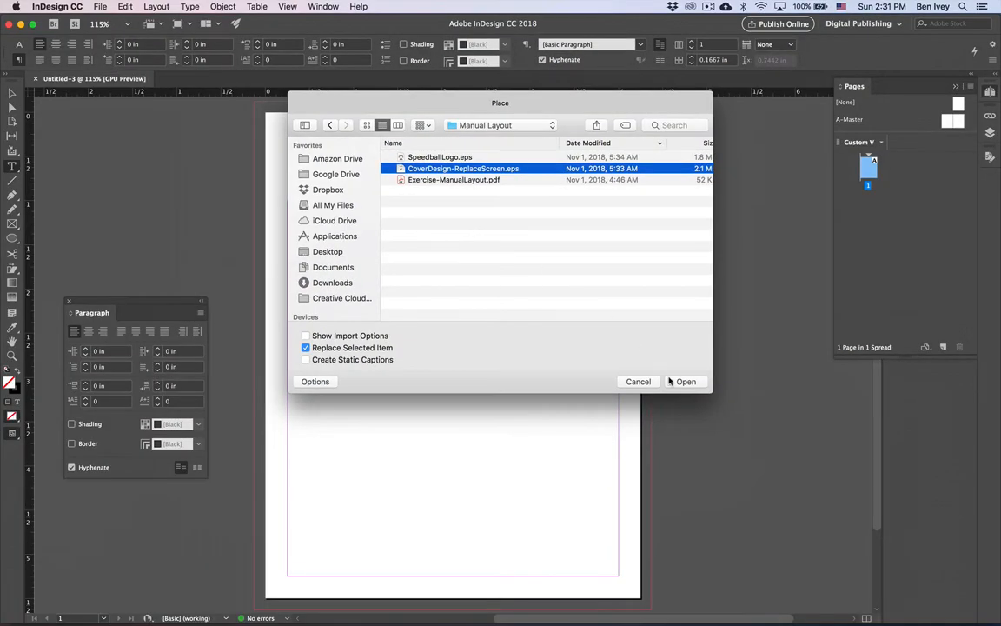
click(676, 381)
drag(265, 113, 642, 598)
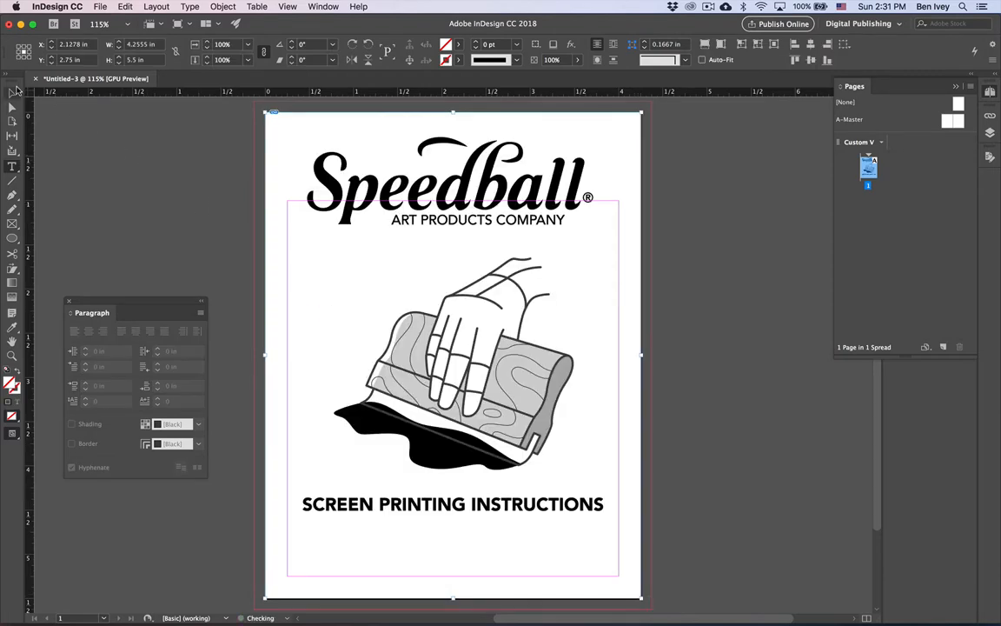
- Deselect the placed cover artwork and inspect the hand and squeegee illustration up close
click(16, 90)
click(117, 179)
scroll(434, 361, up, 5)
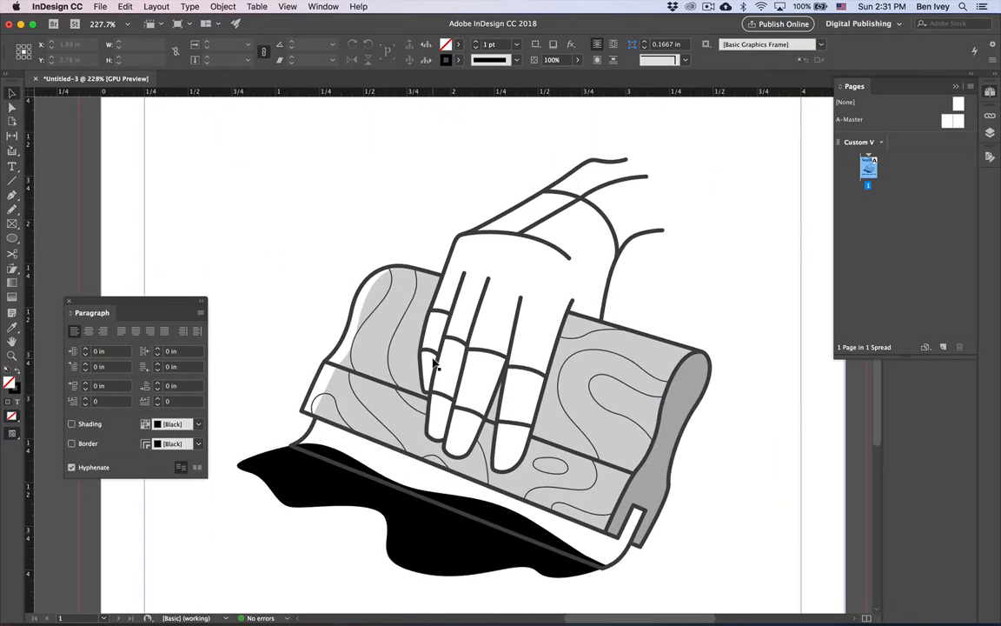
- Check the display performance setting and examine the whole cover layout on page 1
scroll(434, 361, down, 1)
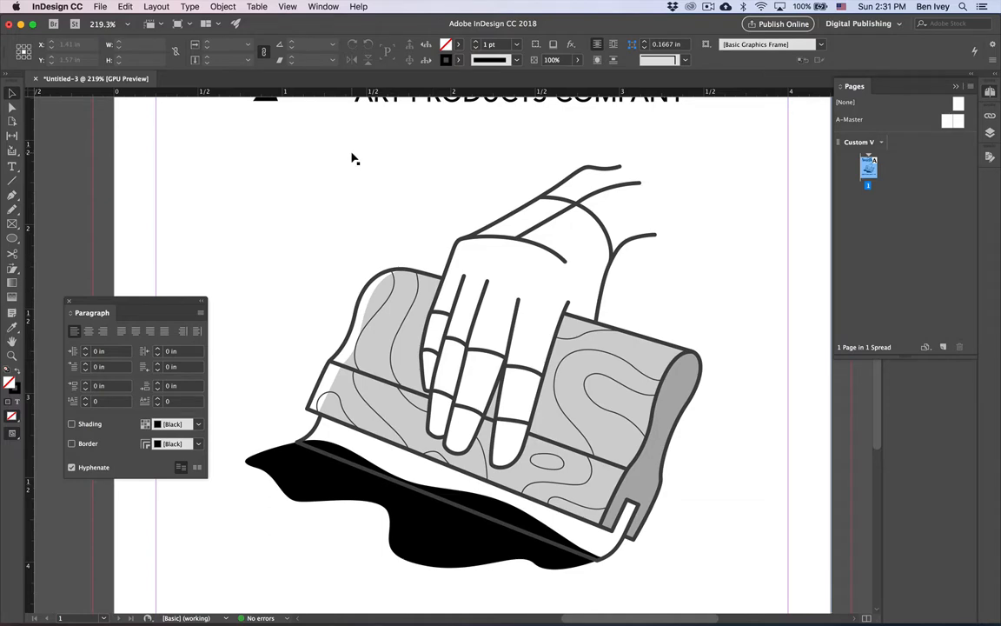
click(286, 6)
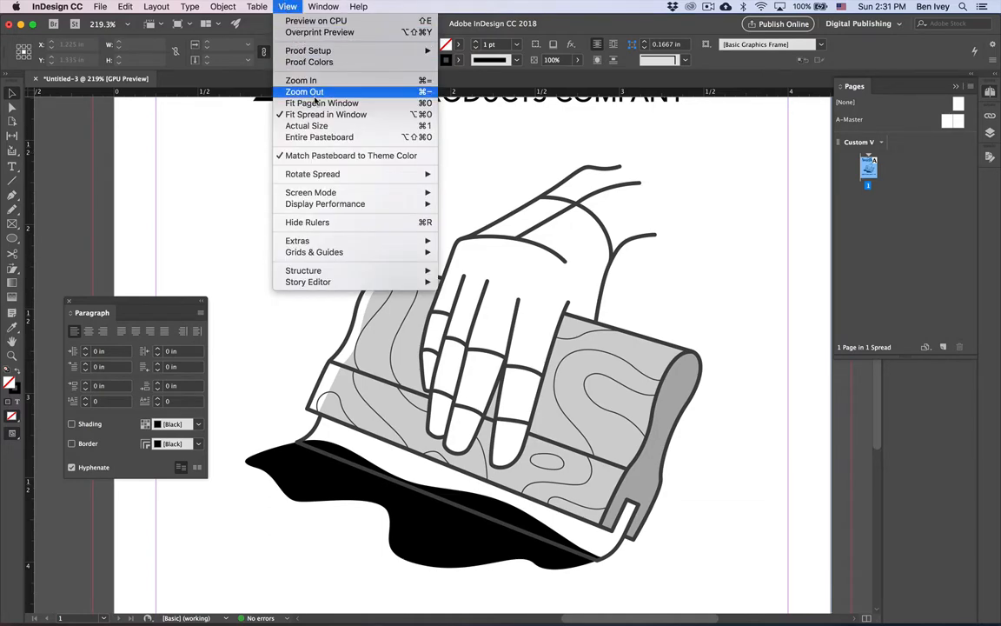
mouse_move(333, 205)
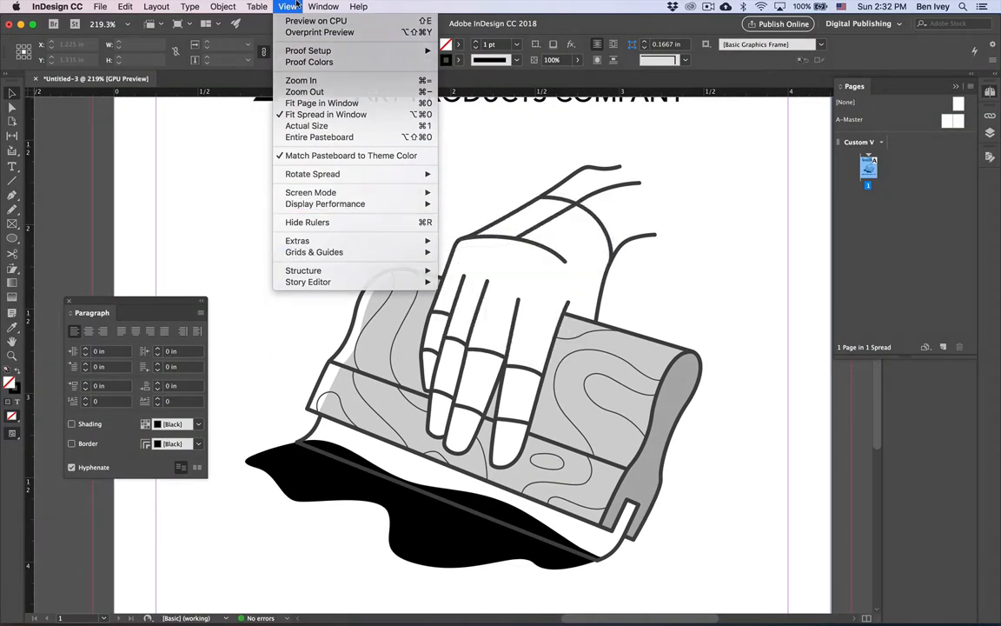
click(448, 455)
scroll(358, 286, down, 5)
scroll(358, 287, up, 3)
scroll(358, 287, left, 2)
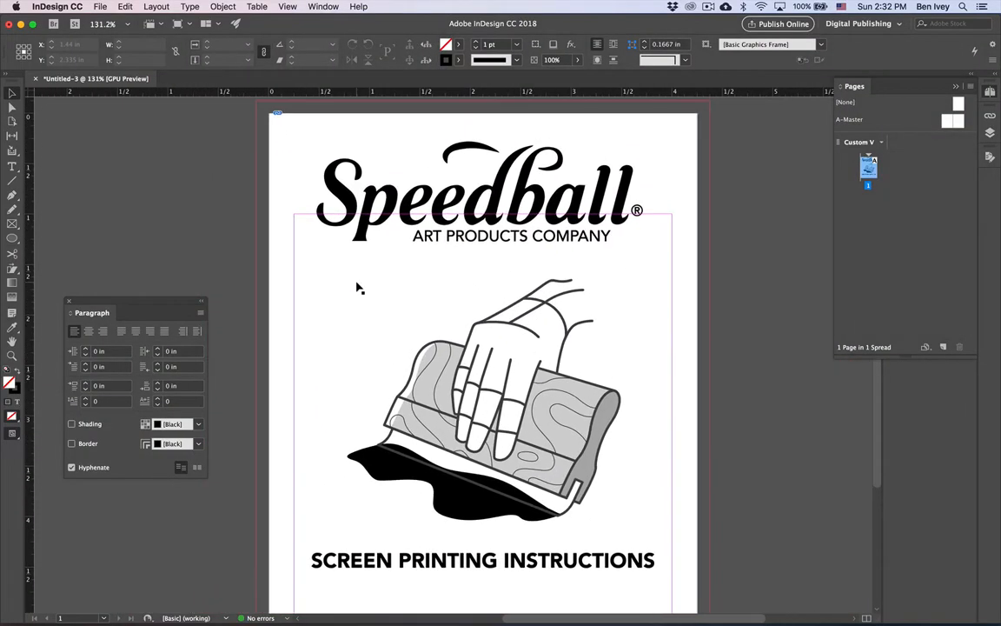
scroll(366, 288, down, 1)
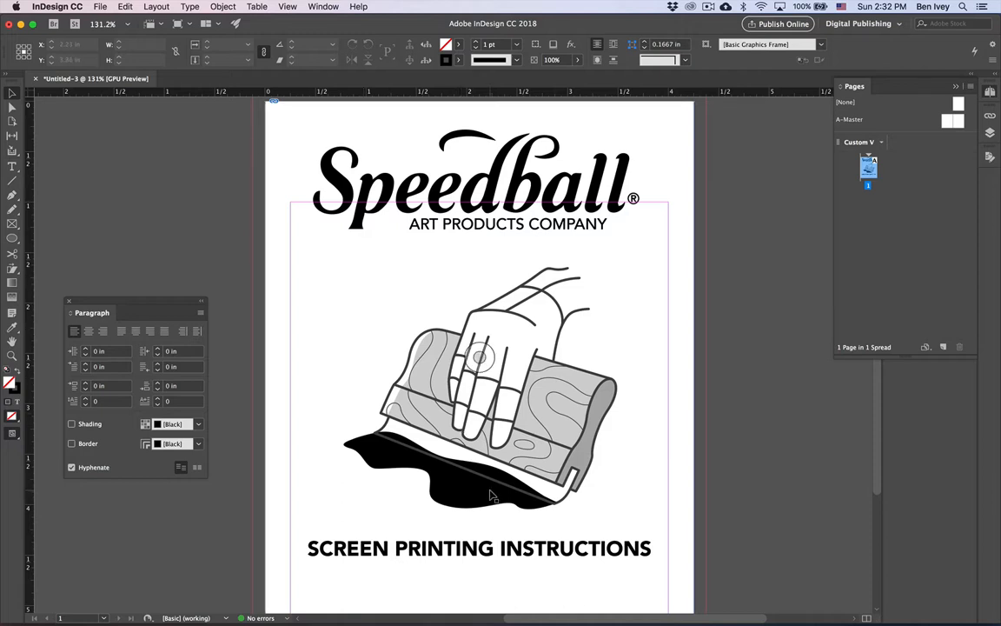
- Add a text frame about 3.36 by 0.65 in below the SCREEN PRINTING INSTRUCTIONS title, reading REPLACING A SCREEN
scroll(491, 496, down, 5)
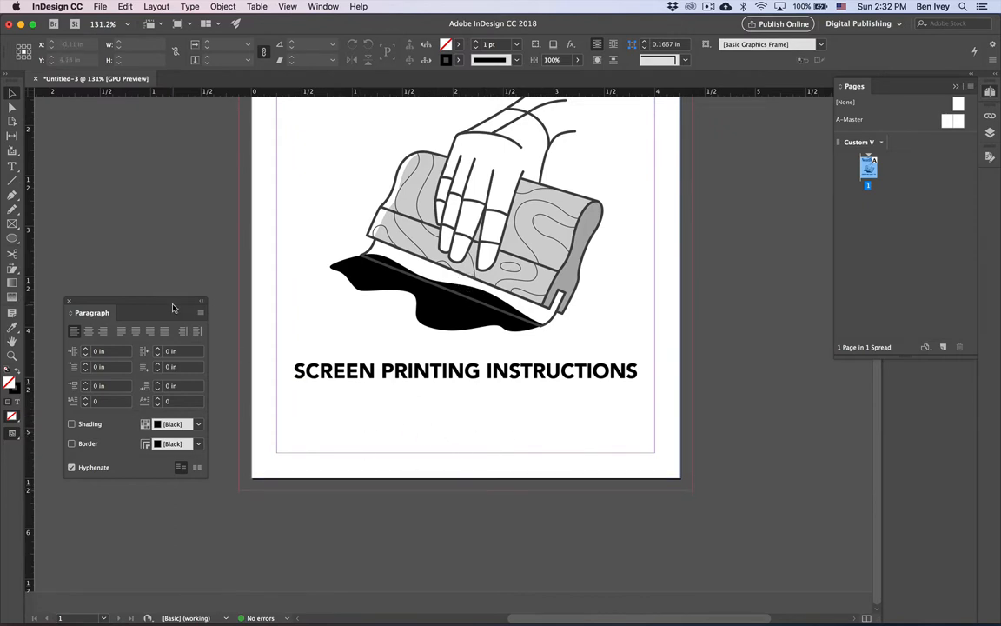
click(12, 170)
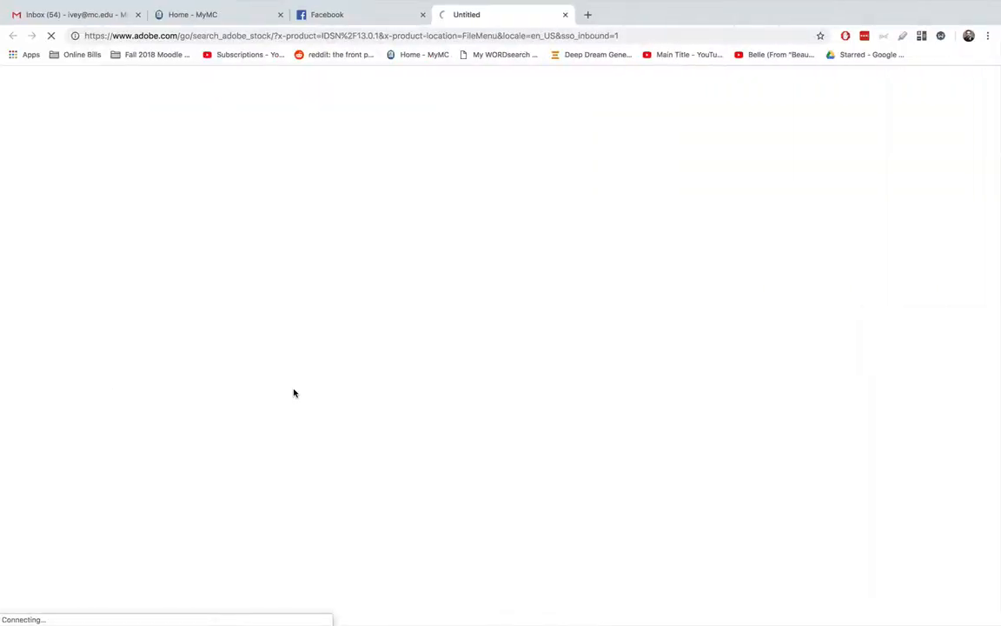
key(ctrl+Left)
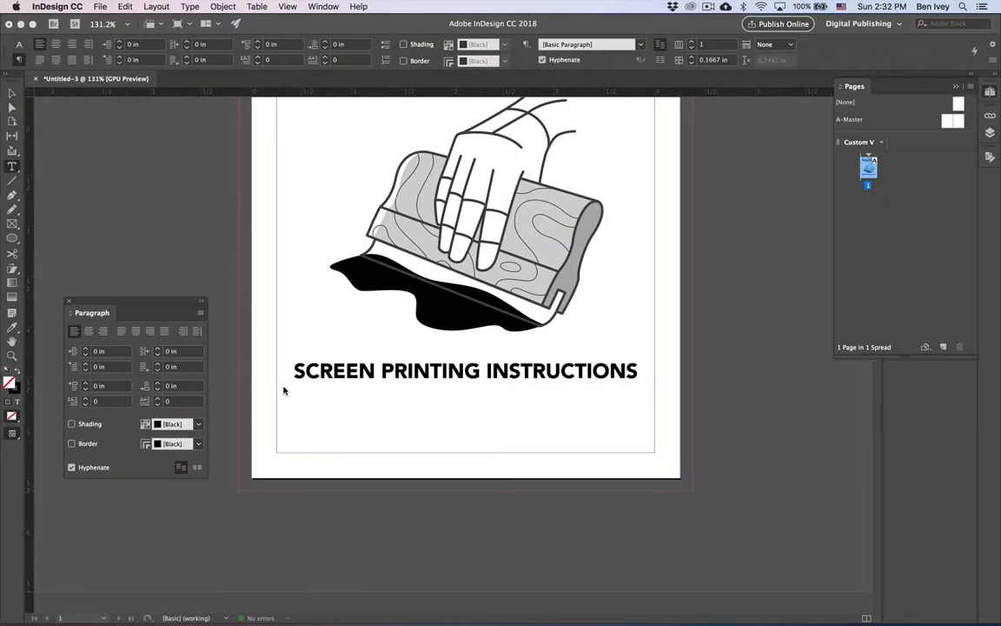
drag(296, 383, 634, 447)
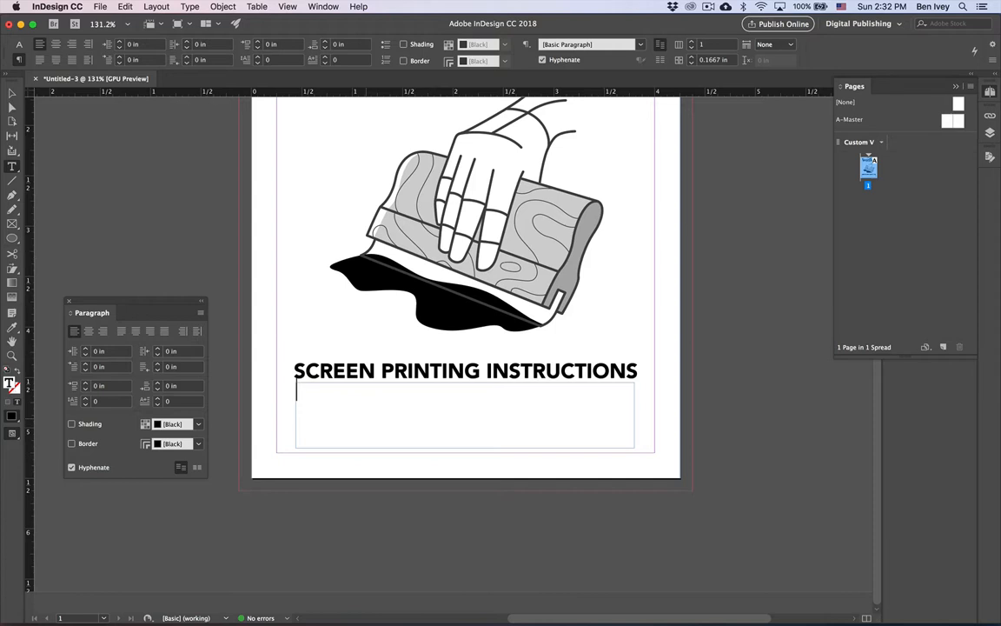
text(REPLACING A S)
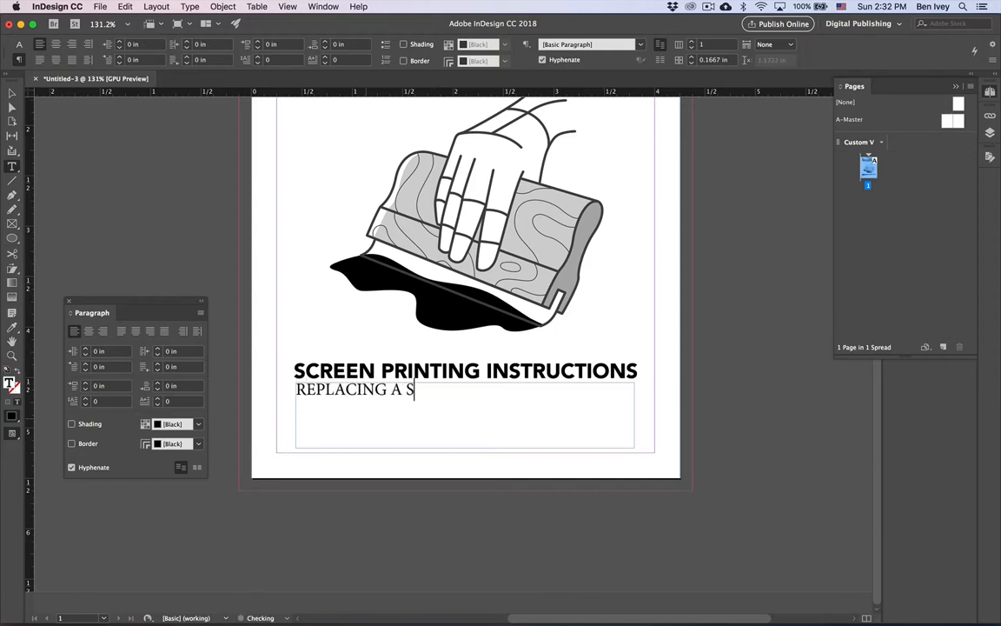
text(CREEN)
- Format the REPLACING A SCREEN subtitle as 22 pt Minion Pro Italic with centered alignment
key(super+a)
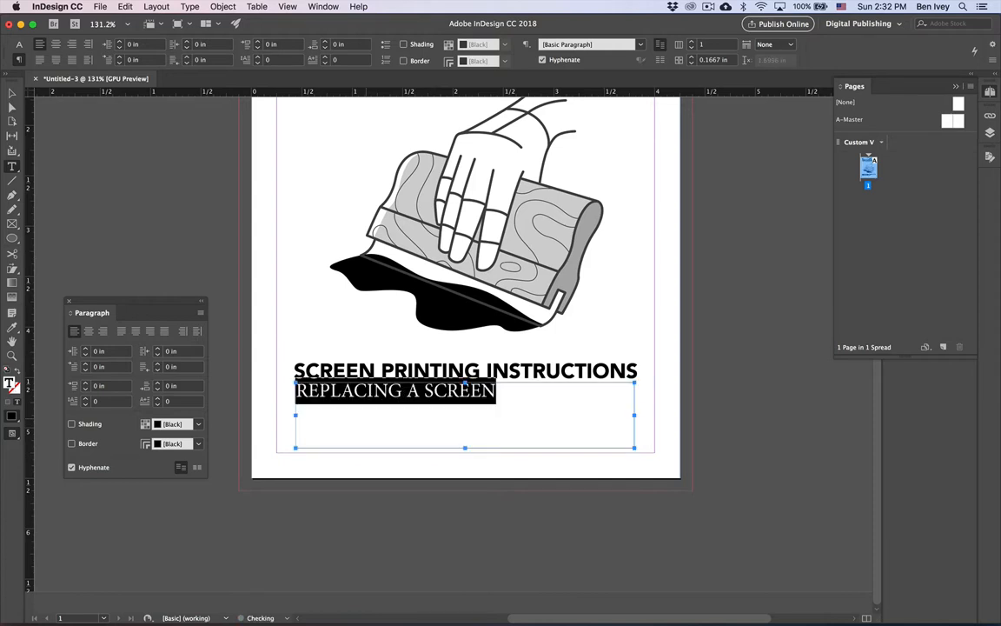
key(super+shift+period)
key(super+shift+period)
key(super+shift+period)
key(super+shift+period)
key(super+shift+period)
key(super+shift+comma)
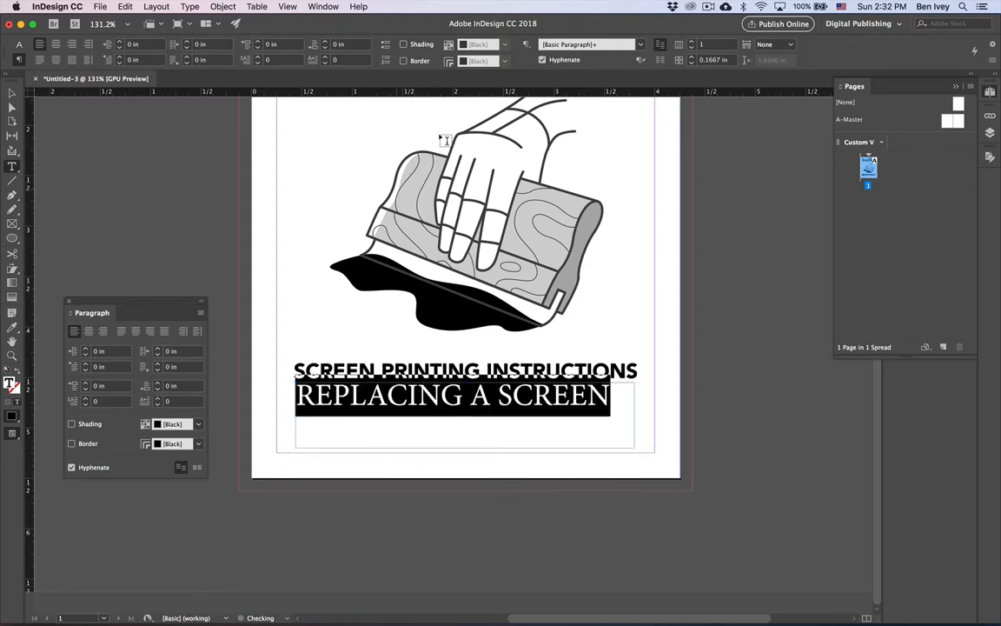
key(super+shift+c)
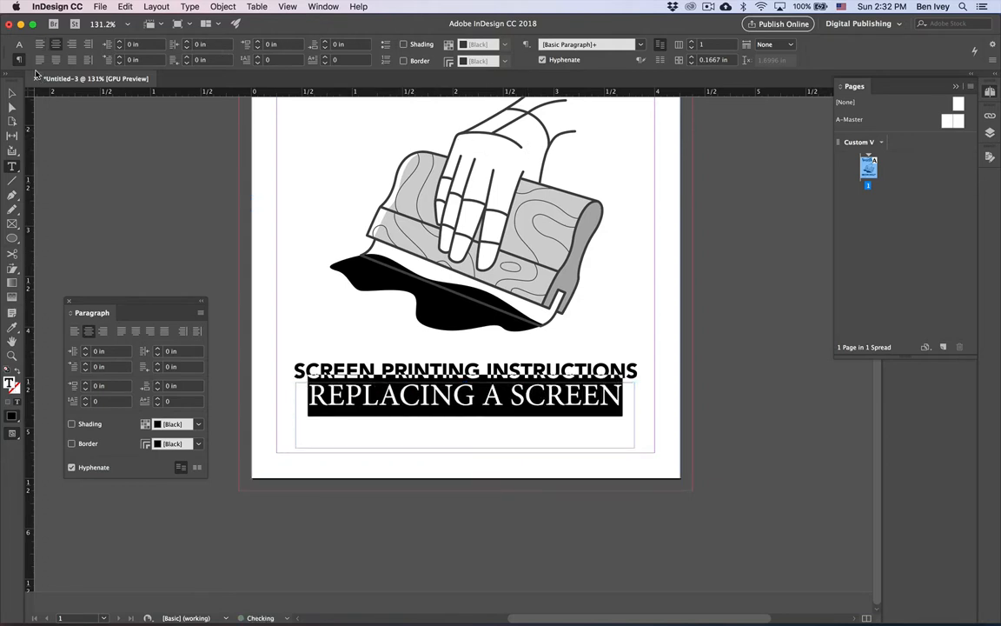
click(19, 44)
click(111, 59)
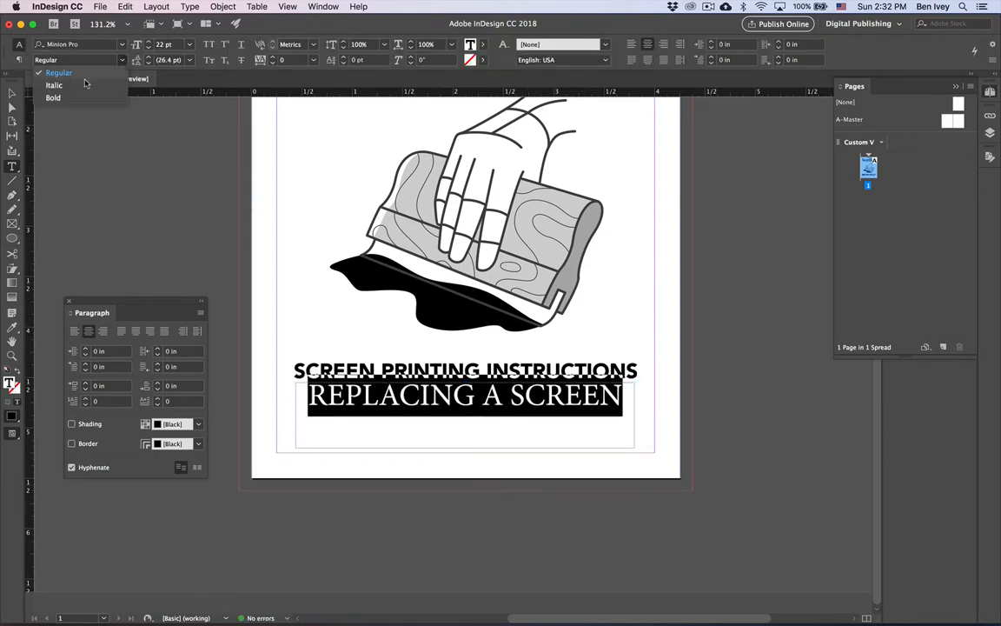
click(84, 84)
- Deselect the subtitle text and show the page in preview mode without guides and frame edges
click(12, 122)
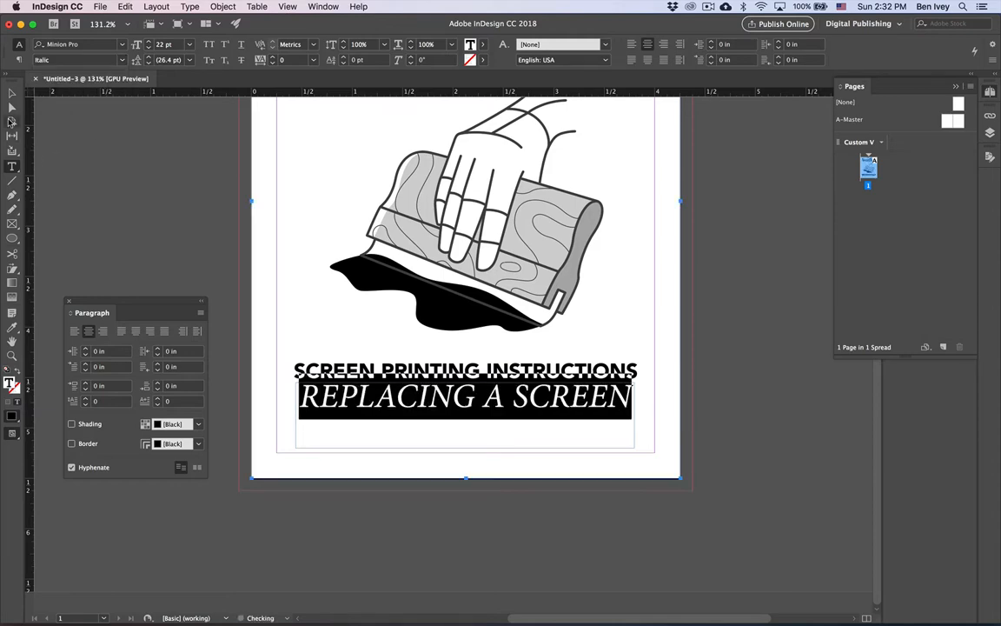
click(11, 93)
click(96, 172)
key(w)
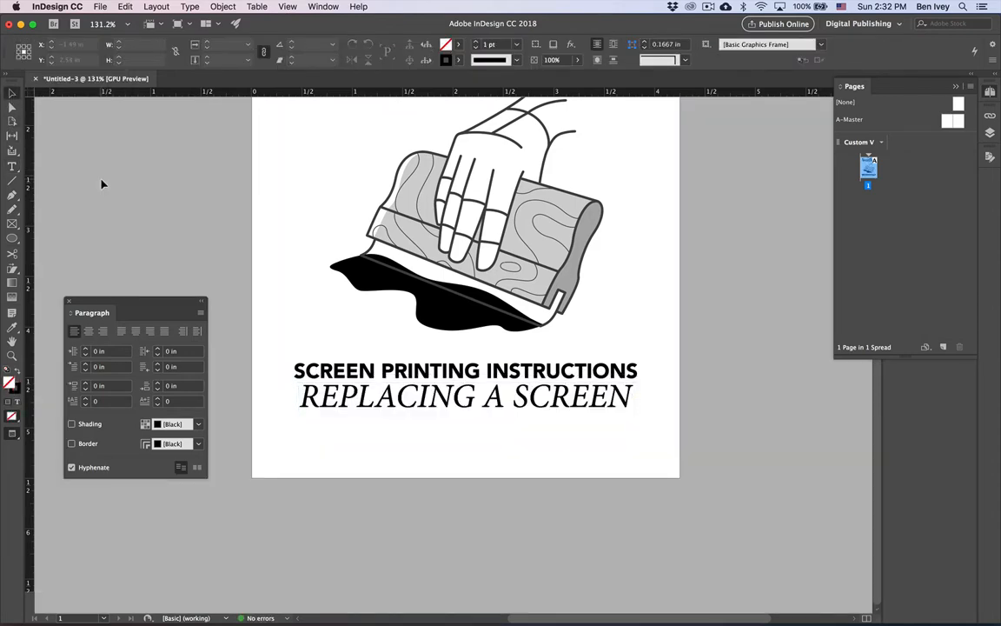
- Nudge the subtitle frame down to Y 5.0139 in, shorten it from below to fit the text, and deselect it
scroll(101, 183, down, 3)
scroll(101, 183, up, 5)
scroll(101, 183, left, 4)
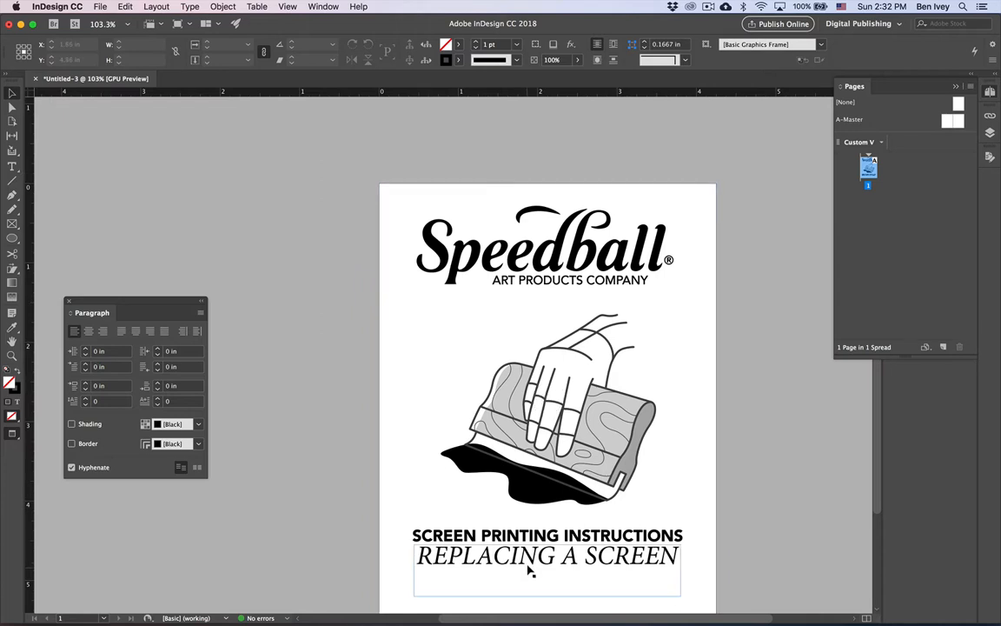
click(528, 569)
key(shift+Down)
key(shift+Down)
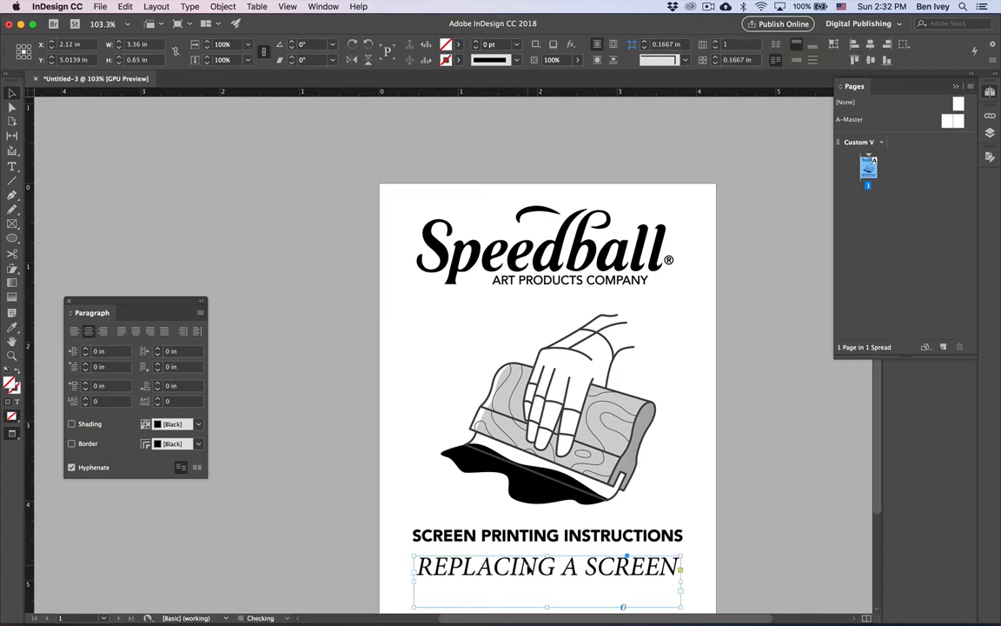
scroll(527, 567, down, 5)
scroll(527, 567, right, 3)
drag(487, 489, 487, 470)
click(658, 498)
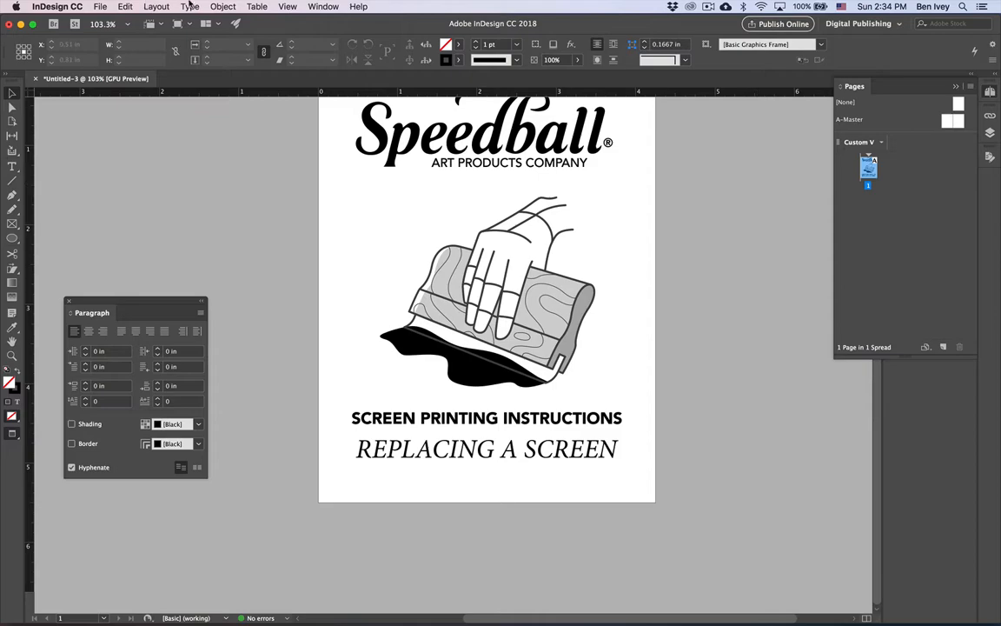
- Insert 3 pages after page 1 using A-Master
click(158, 6)
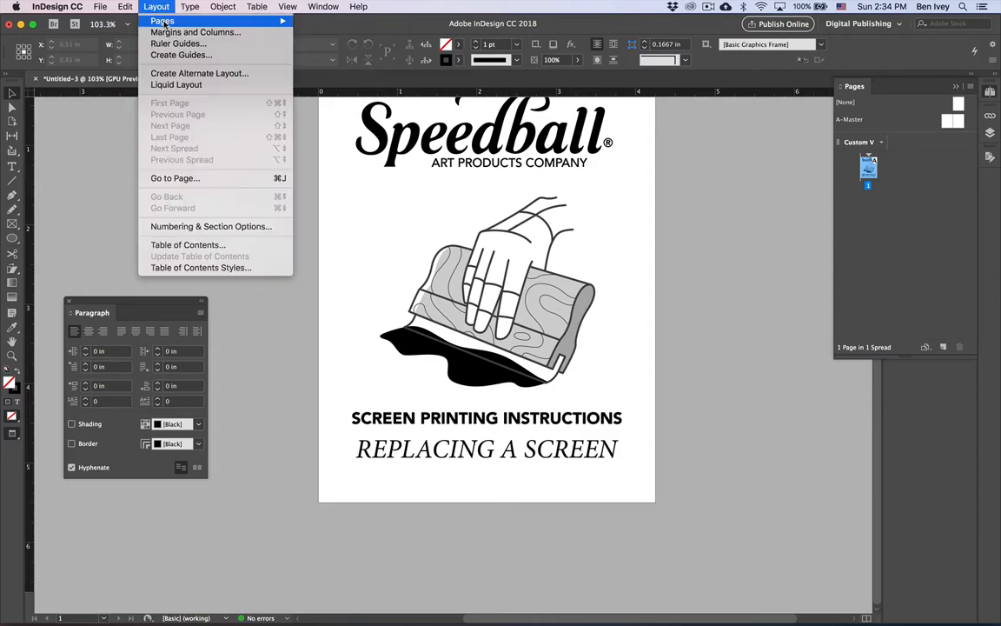
mouse_move(261, 20)
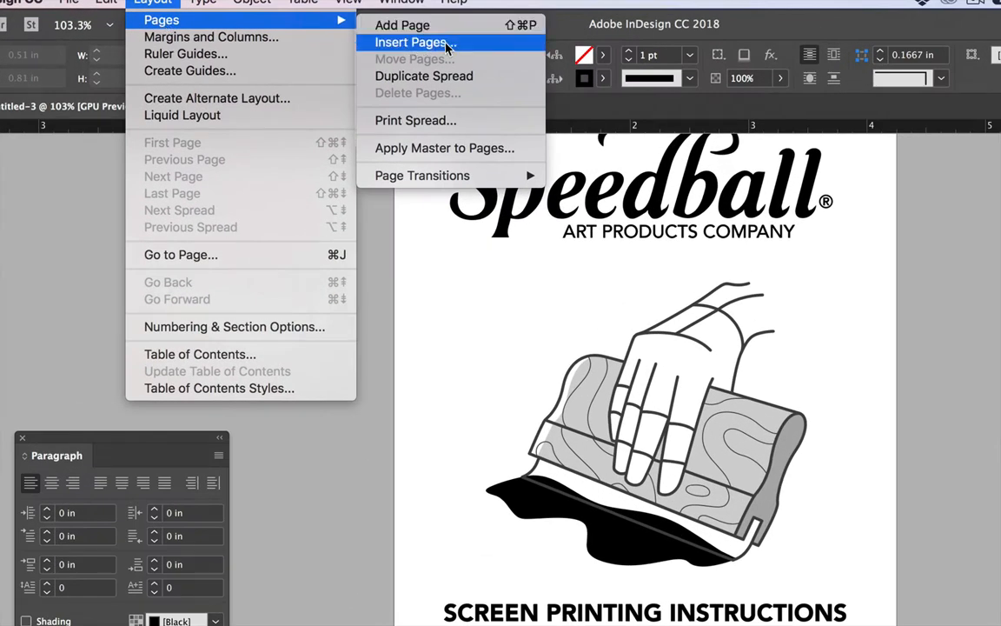
click(448, 41)
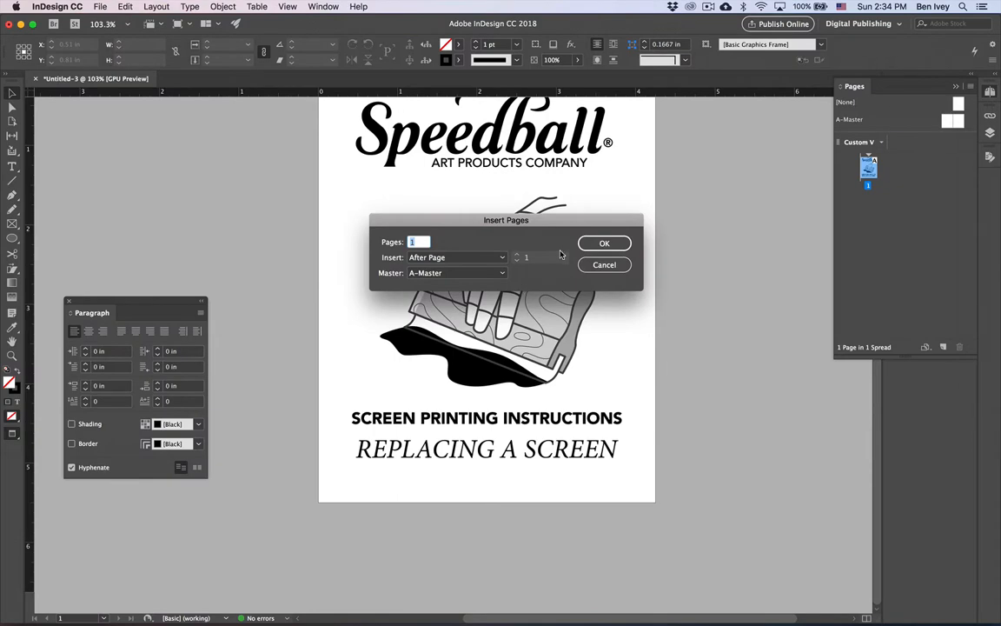
text(3)
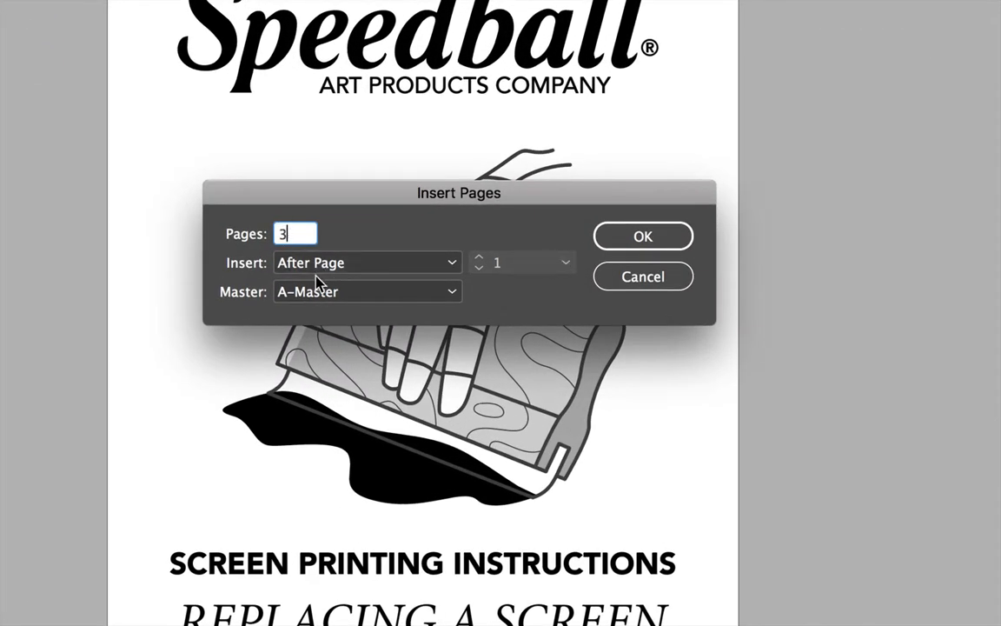
click(622, 247)
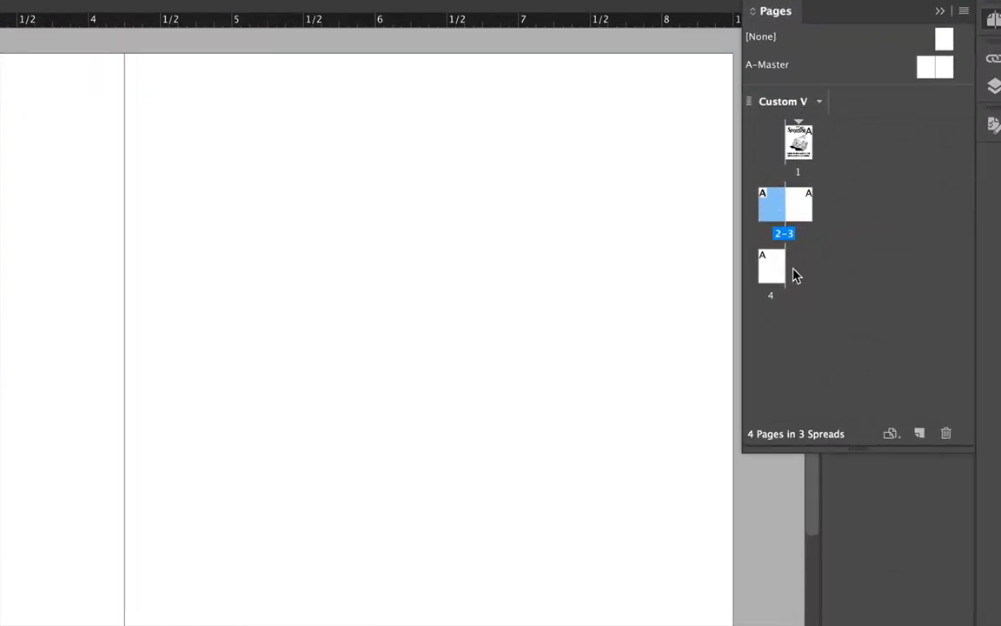
- Place SpeedballLogo.eps from the Manual Layout folder on page 4, about 3.75 by 1.15 in, in the upper-middle area
double_click(773, 275)
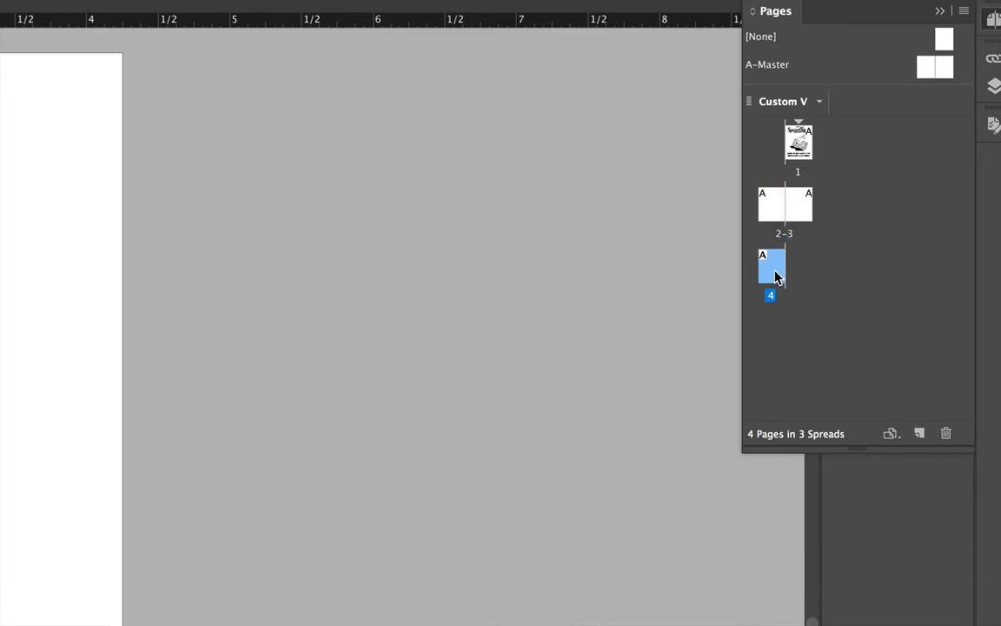
scroll(689, 289, left, 5)
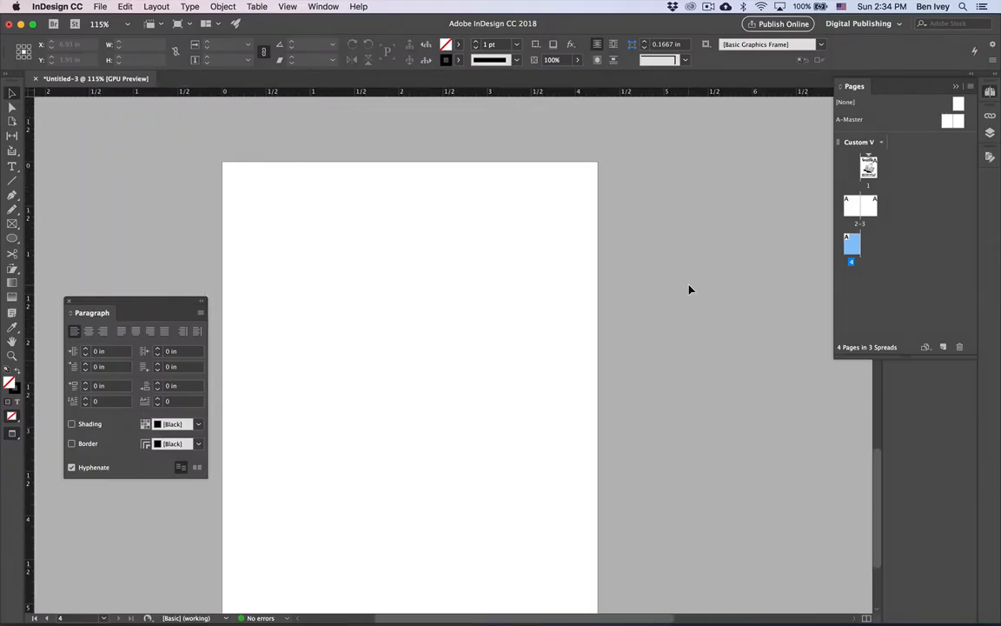
click(100, 6)
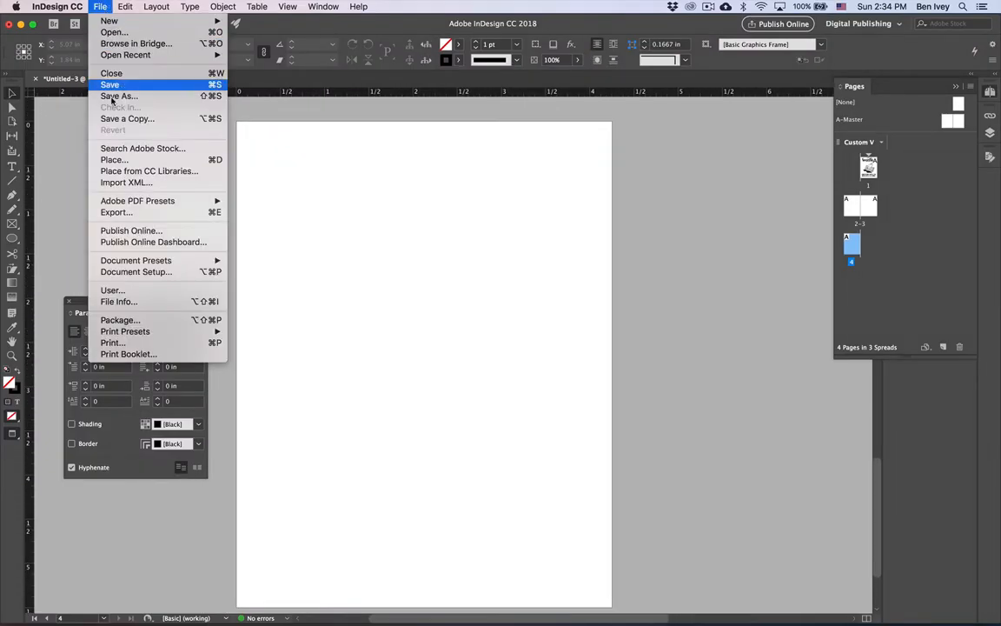
click(194, 160)
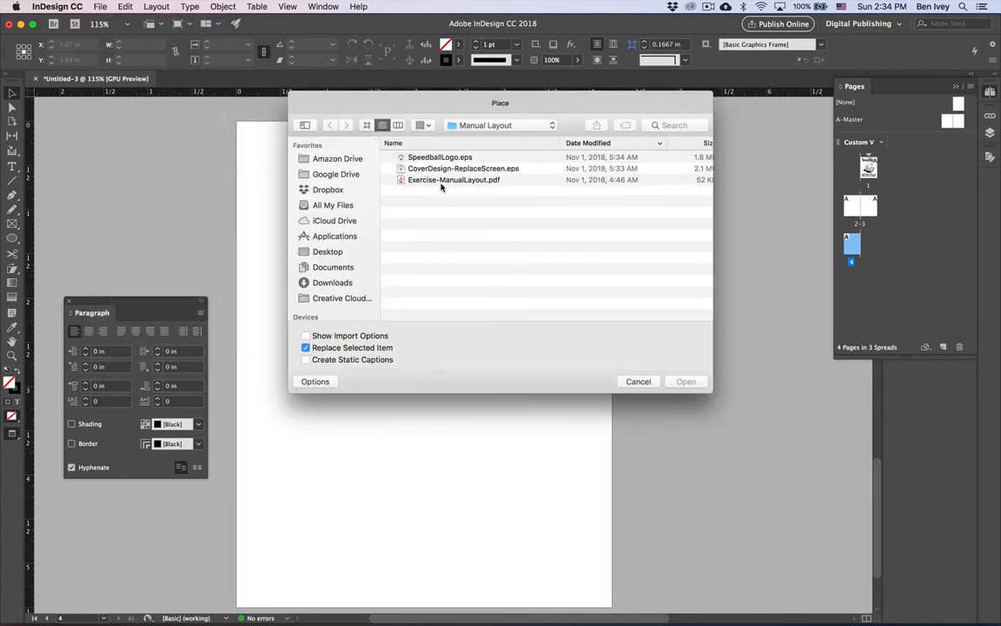
click(445, 167)
key(space)
key(space)
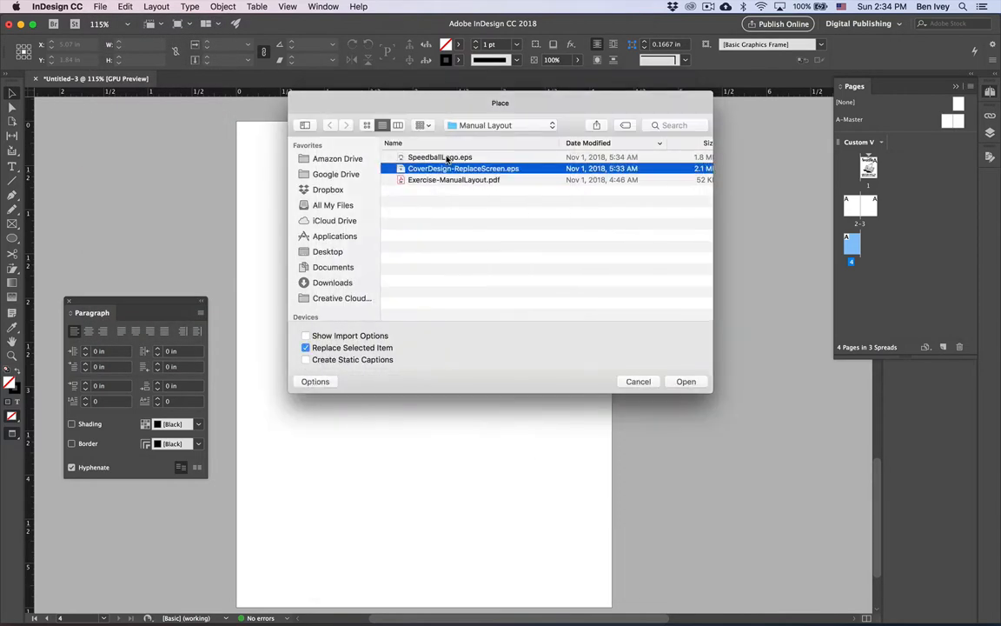
click(446, 157)
double_click(446, 158)
drag(252, 269, 586, 425)
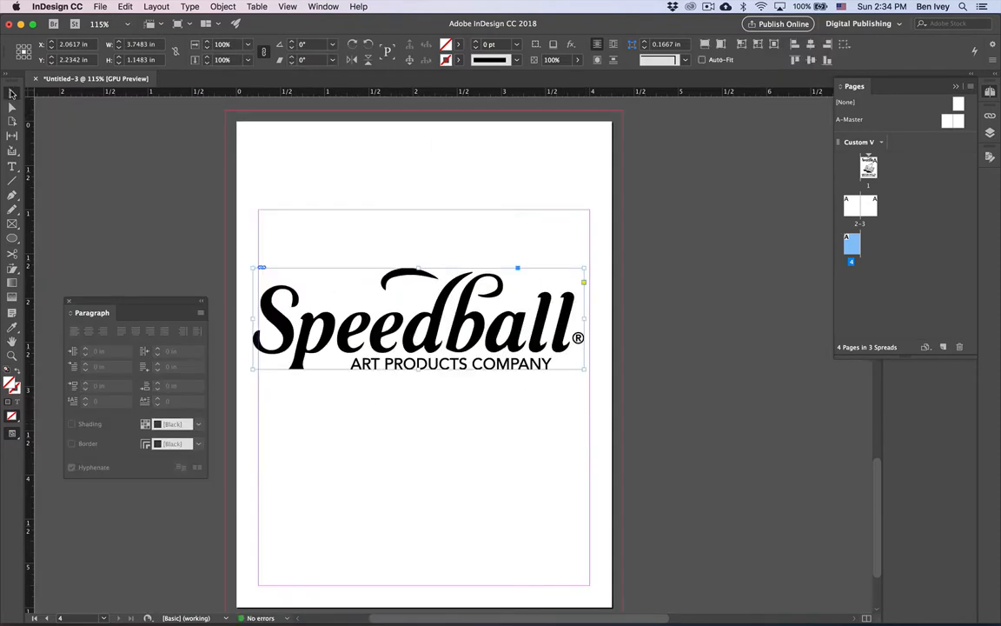
- Shift the logo slightly right to center it horizontally on page 4 and preview the whole page without guides
click(183, 174)
drag(339, 279, 342, 279)
click(342, 228)
key(w)
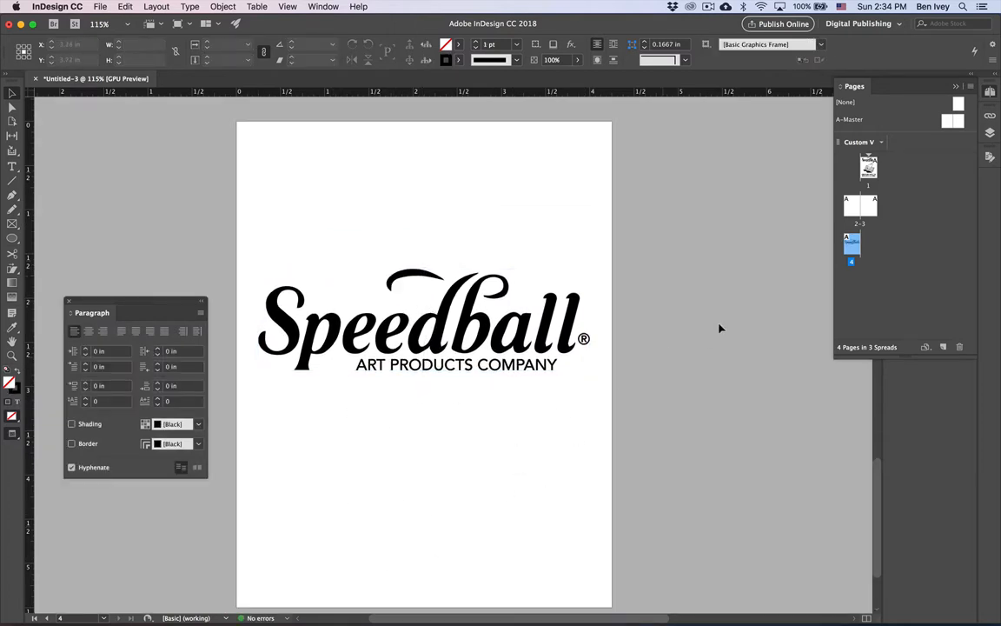
key(super+0)
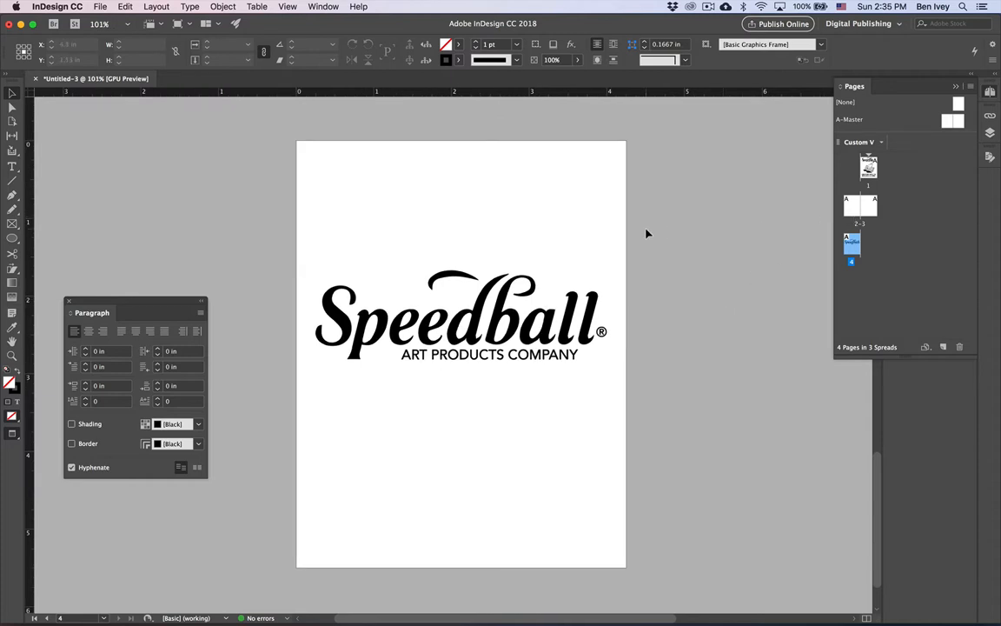
- Bring the blank spread of pages 2-3 into full view and make it the active spread
scroll(645, 234, up, 10)
scroll(646, 234, right, 3)
scroll(646, 234, down, 3)
scroll(646, 234, down, 3)
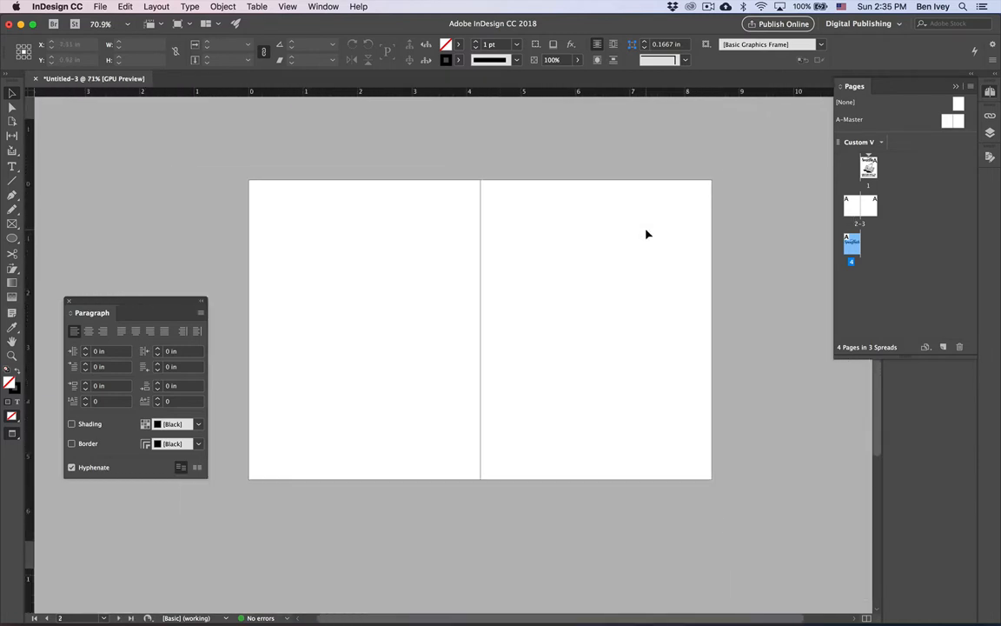
scroll(645, 234, down, 2)
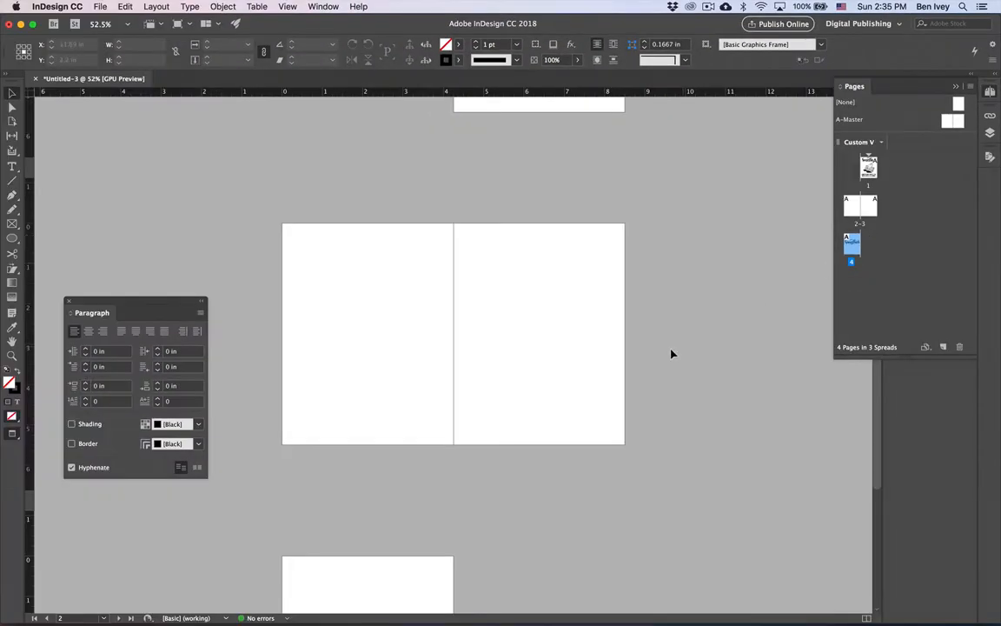
click(649, 357)
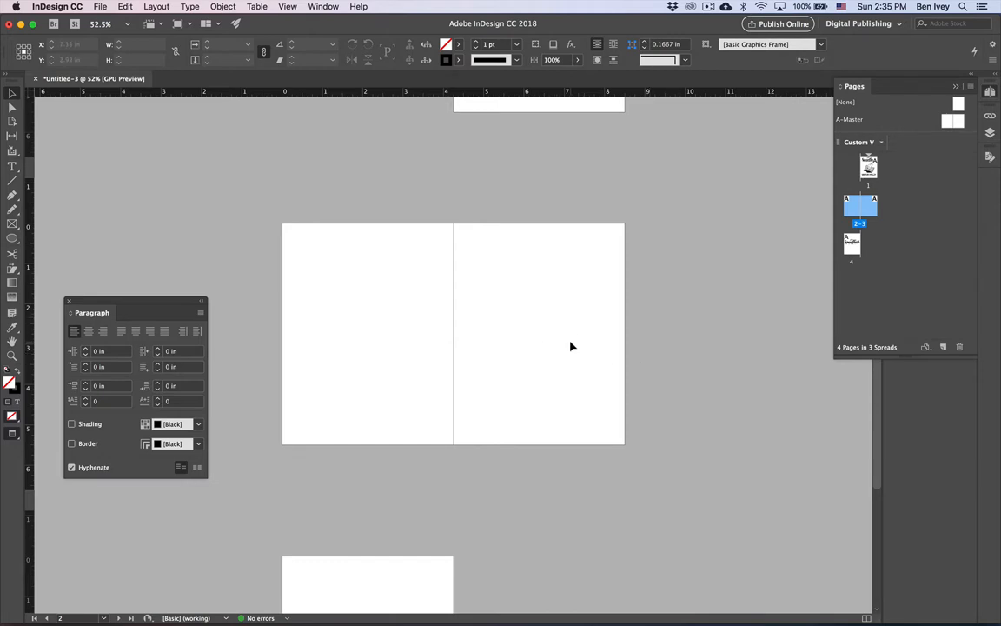
- Show the guides on the pages 2-3 spread and copy the heading "Replacing screen fabric" from the Instructions - Replace A Screen document in TextEdit
key(w)
scroll(381, 352, up, 5)
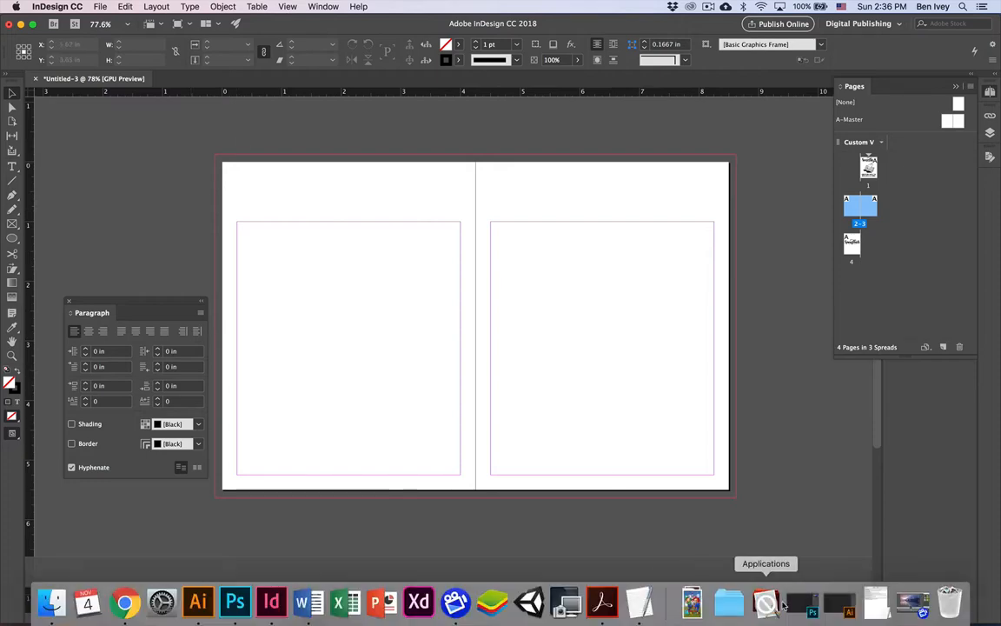
click(867, 612)
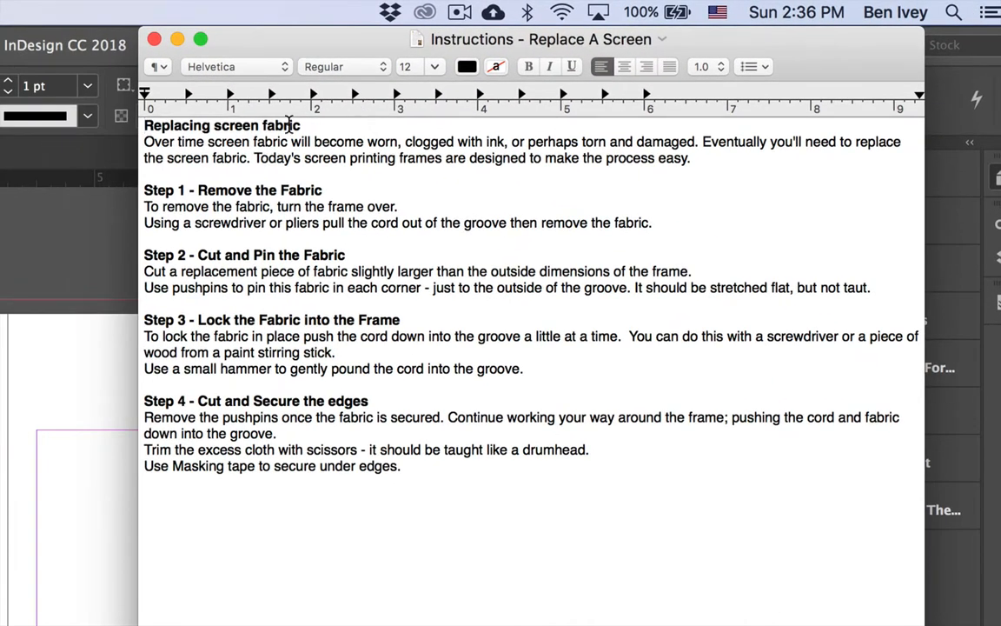
drag(215, 125, 222, 370)
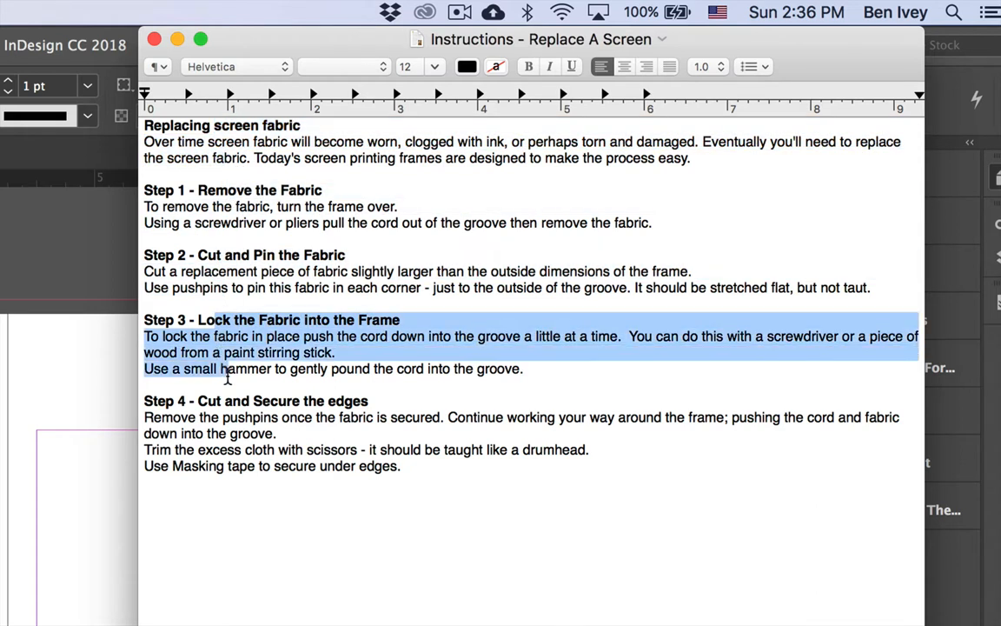
drag(236, 417, 242, 449)
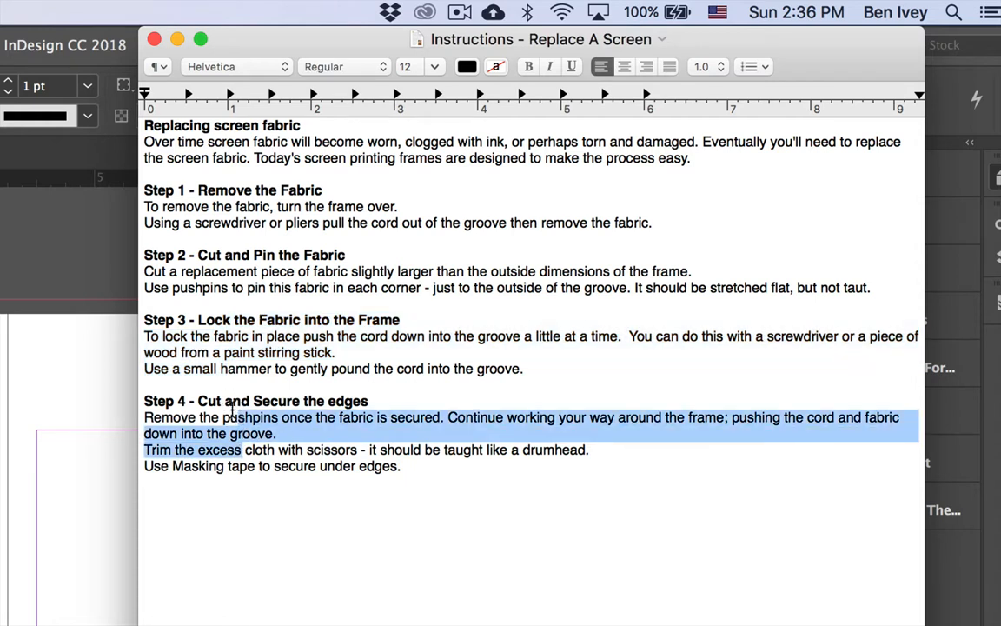
triple_click(262, 127)
key(super+c)
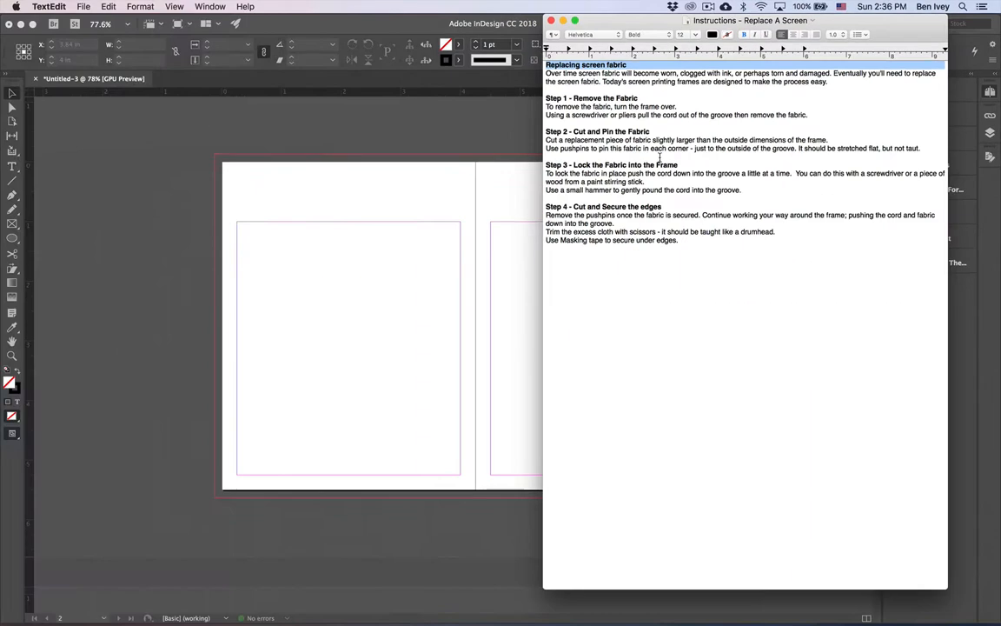
- Back in InDesign, create a text frame about 3.32 by 0.45 in above page 2's margin area and paste the heading into it
click(418, 190)
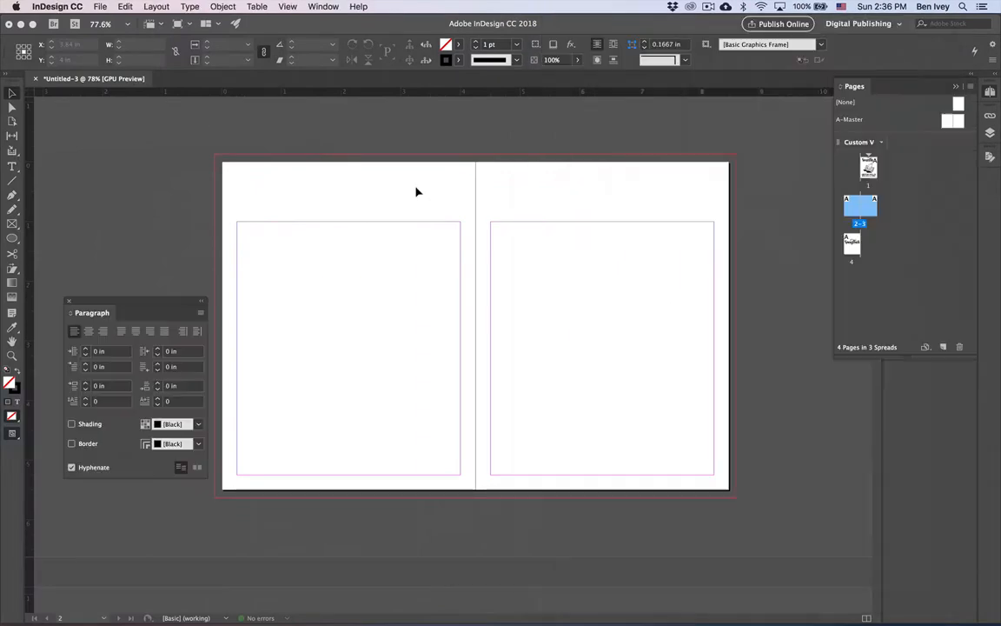
click(12, 165)
drag(258, 195, 456, 217)
key(super+v)
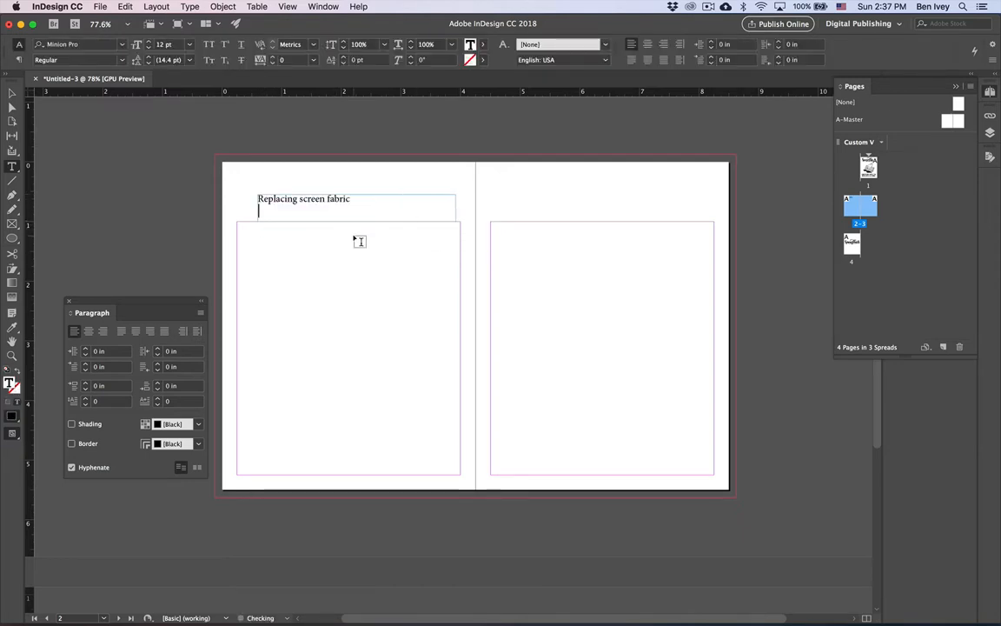
key(super+a)
key(super+v)
- Format the "Replacing screen fabric" heading as 20 pt Myriad Pro Bold Italic
key(super+a)
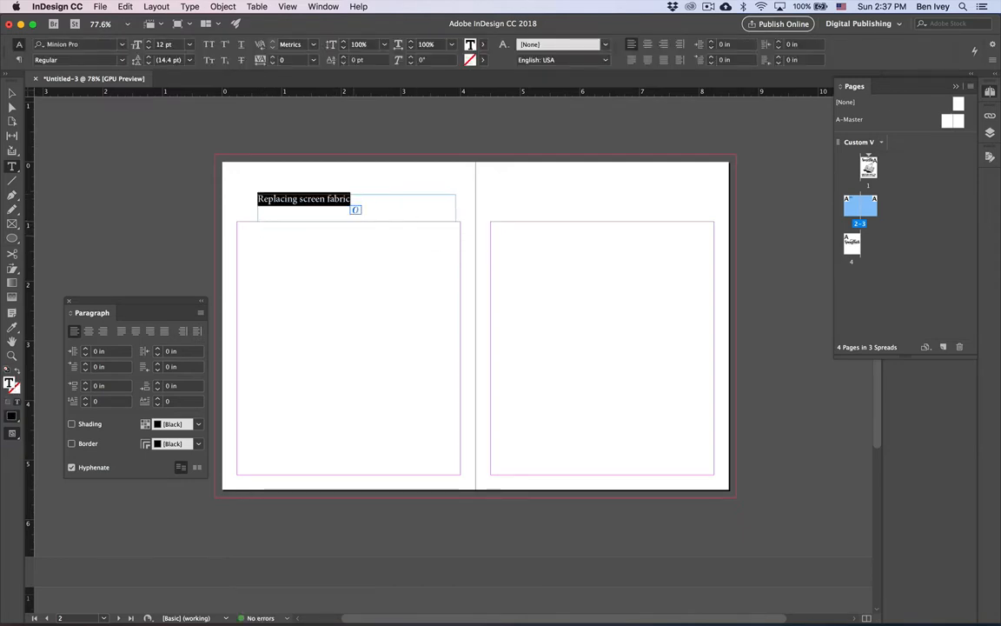
key(super+shift+period)
key(super+shift+period)
key(super+shift+period)
key(super+shift+period)
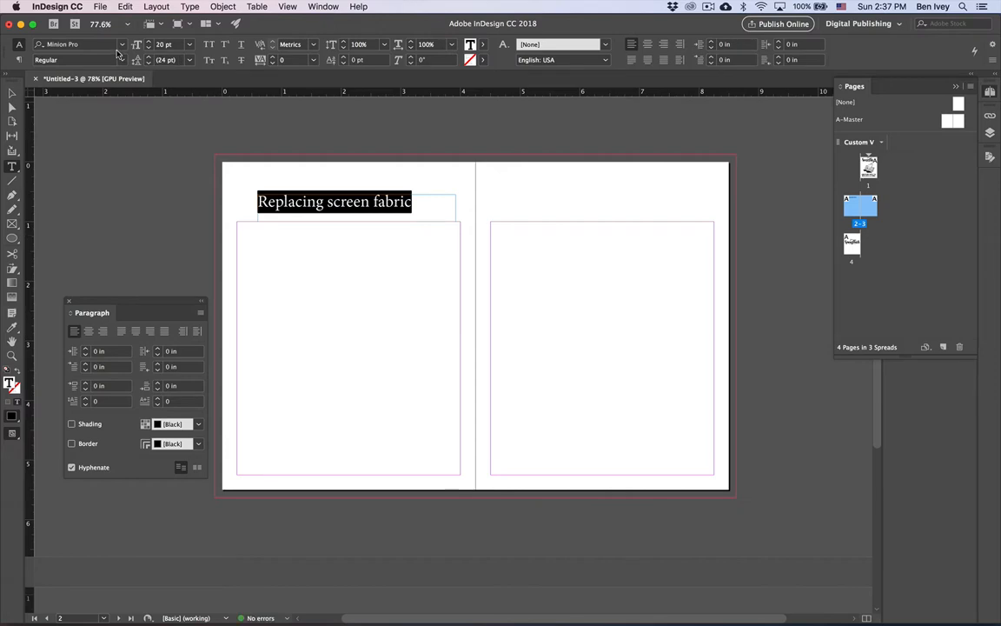
click(116, 56)
click(86, 90)
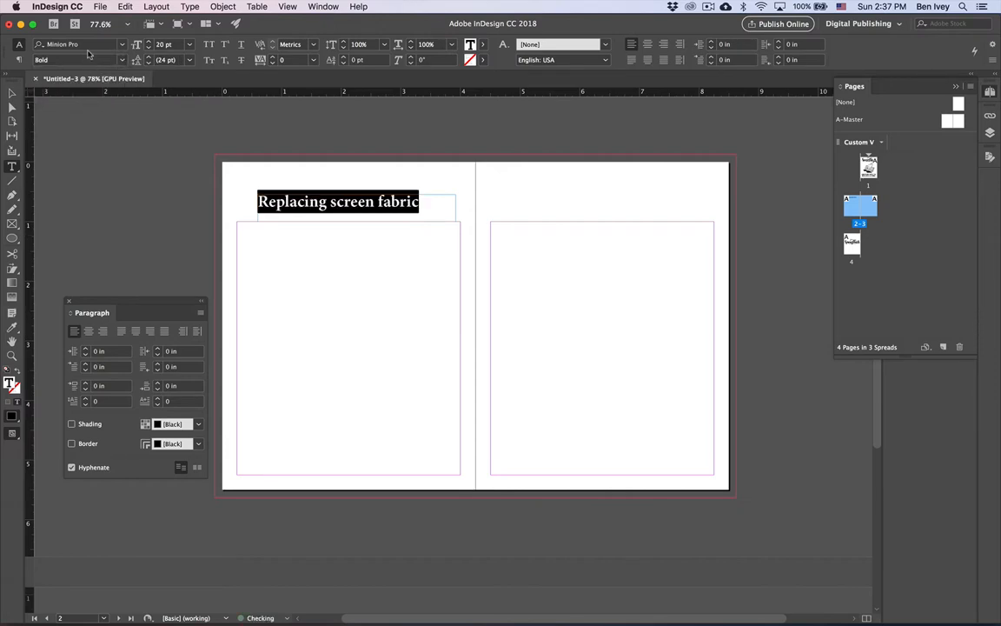
click(90, 45)
text(myr)
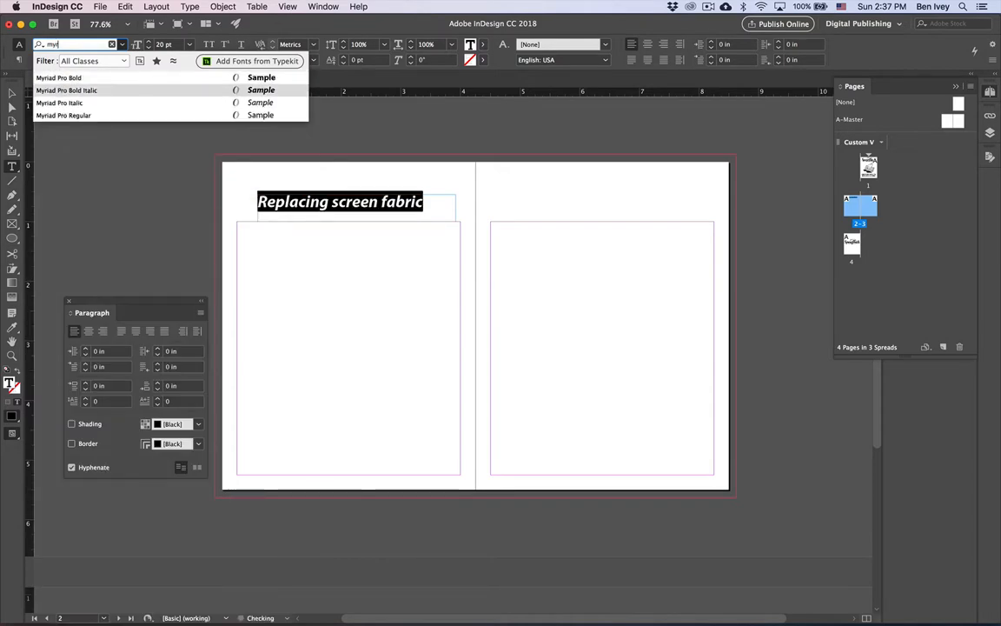
key(Return)
click(306, 218)
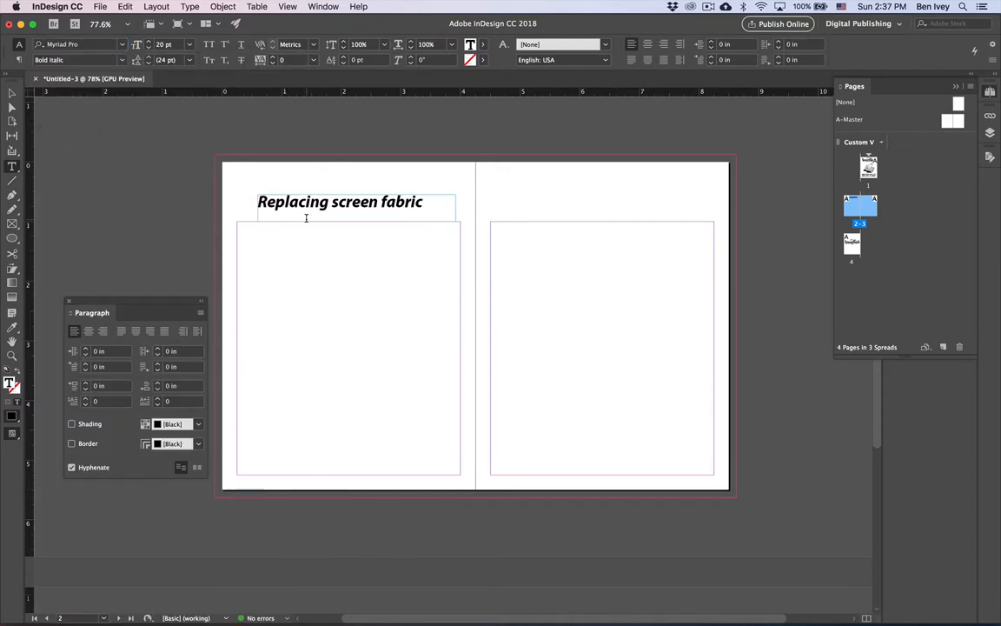
key(Escape)
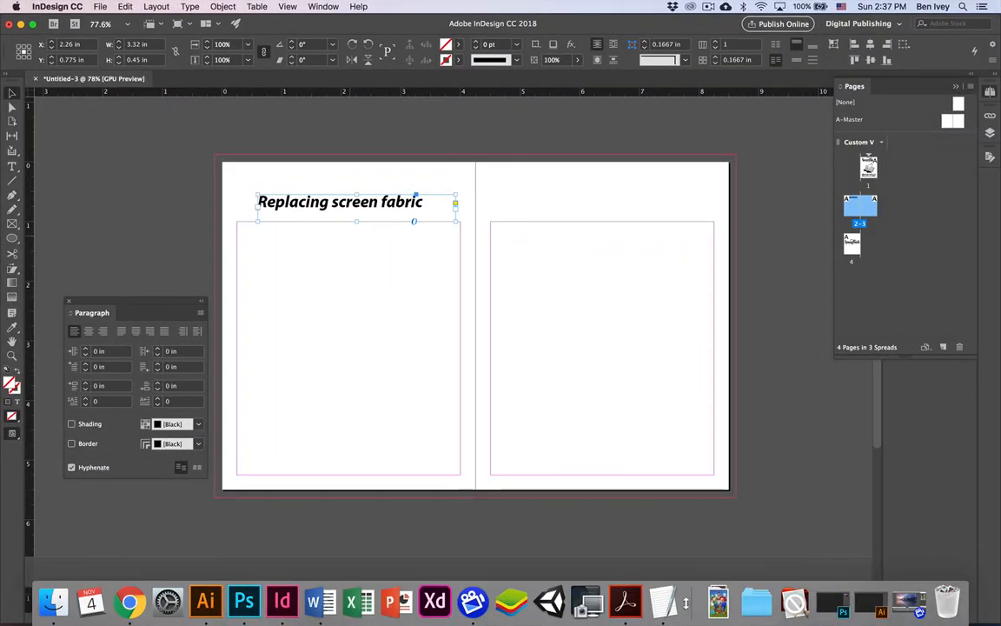
- Copy the introductory paragraph from the TextEdit instructions and paste it into a new text frame about 2.46 by 1.97 in on page 2
click(662, 602)
drag(830, 83, 562, 55)
drag(492, 63, 492, 69)
key(cmd+c)
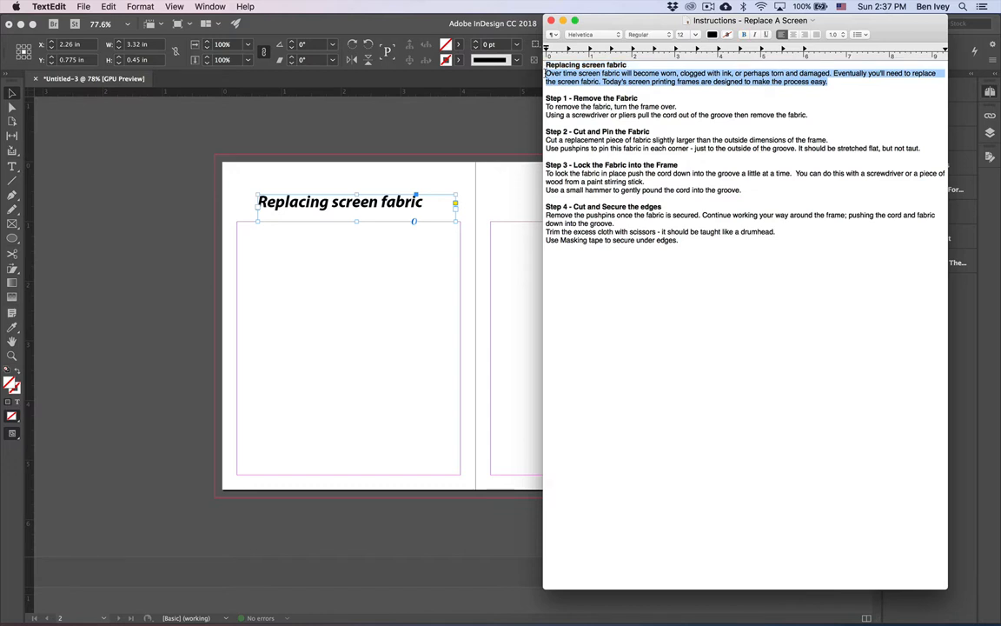
click(387, 347)
key(t)
drag(287, 256, 432, 373)
key(cmd+v)
- Set the introductory paragraph's font to Avenir Book
key(super+a)
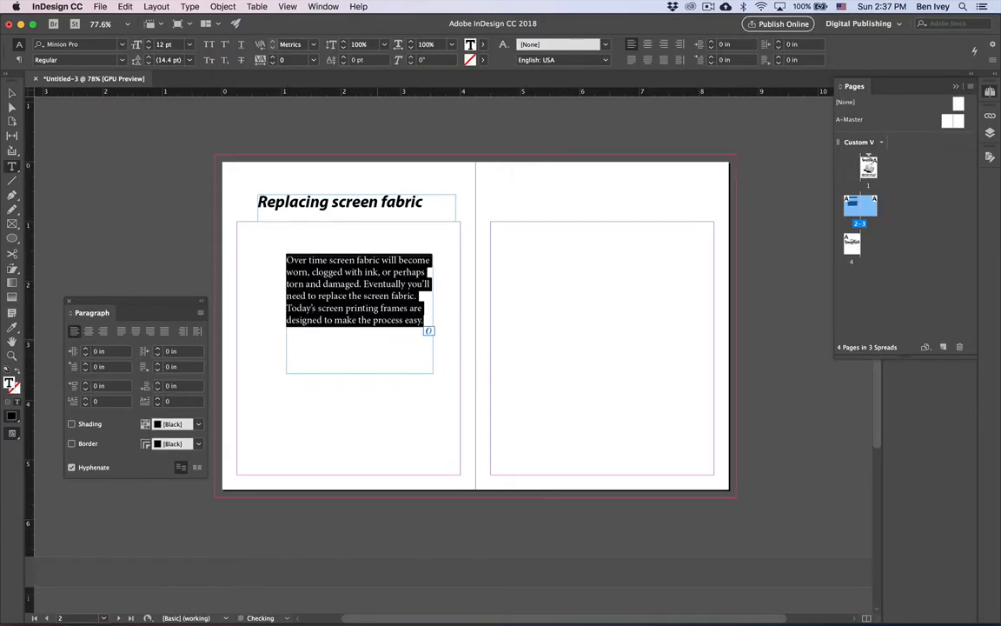
click(120, 60)
click(114, 60)
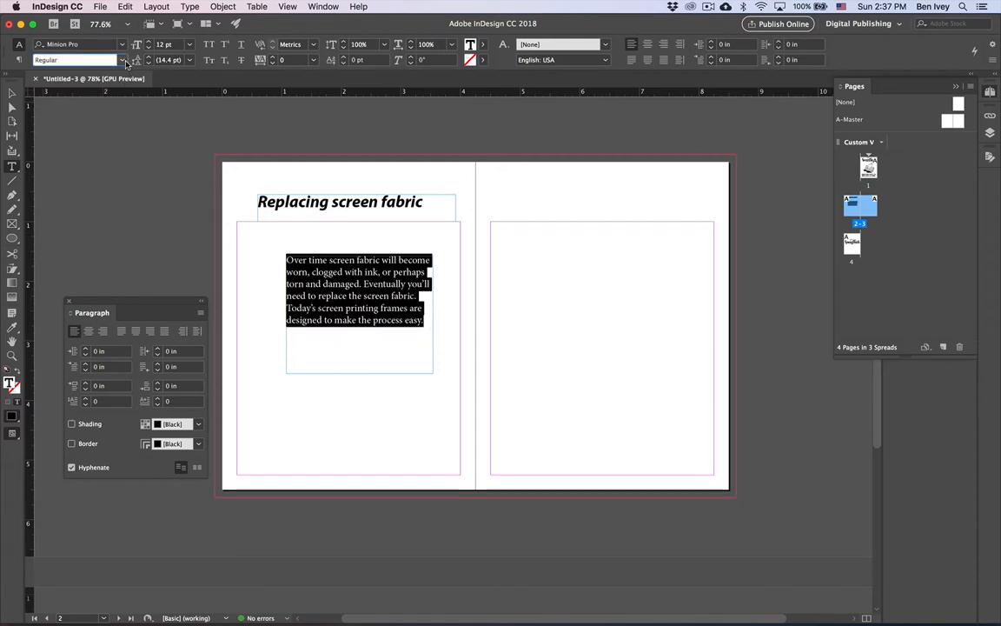
click(125, 44)
key(Up)
key(Up)
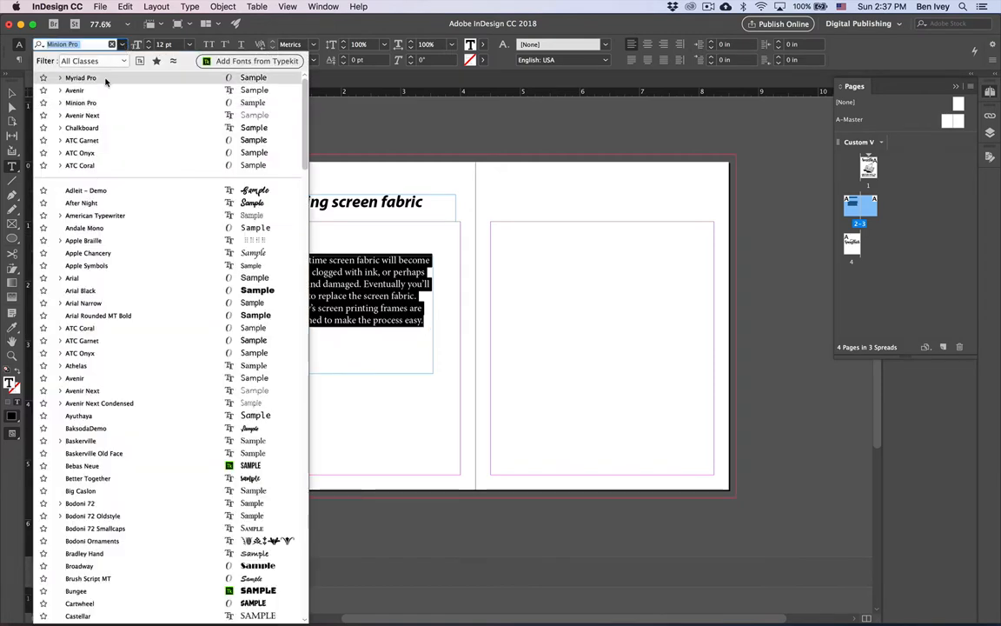
key(Return)
click(124, 44)
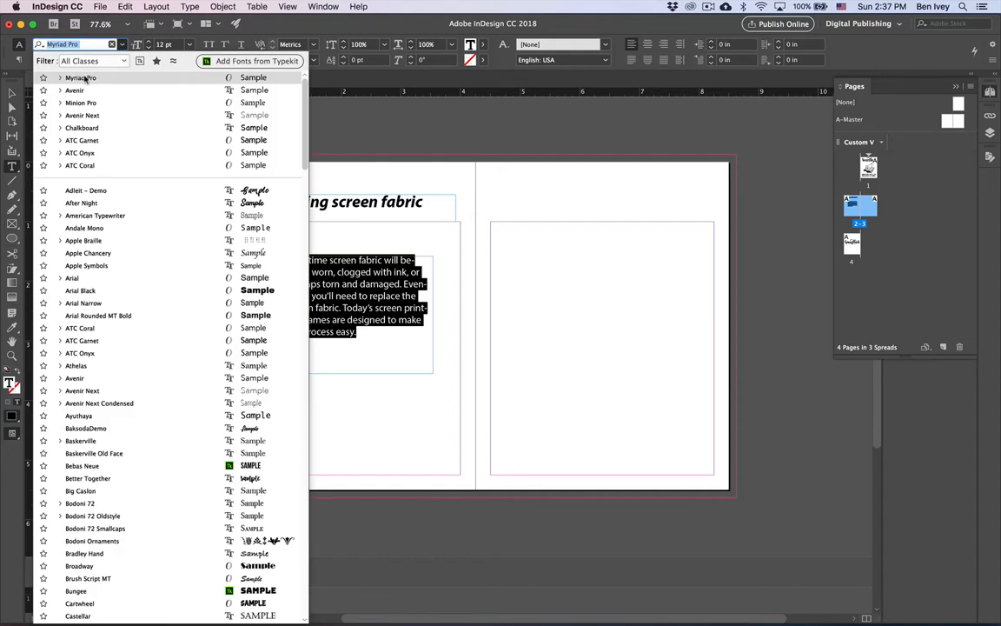
click(102, 79)
click(430, 336)
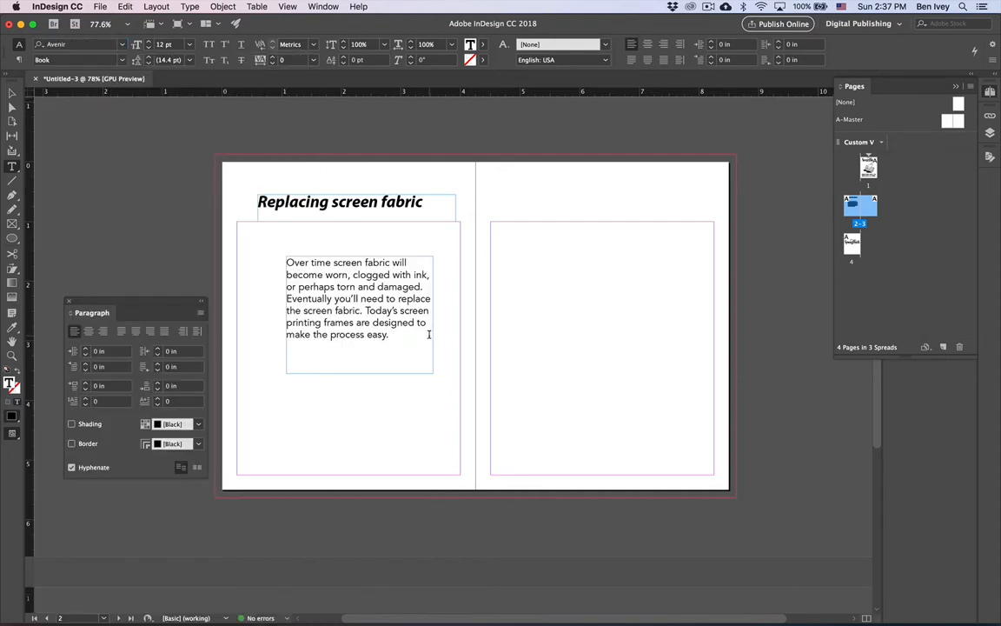
key(Escape)
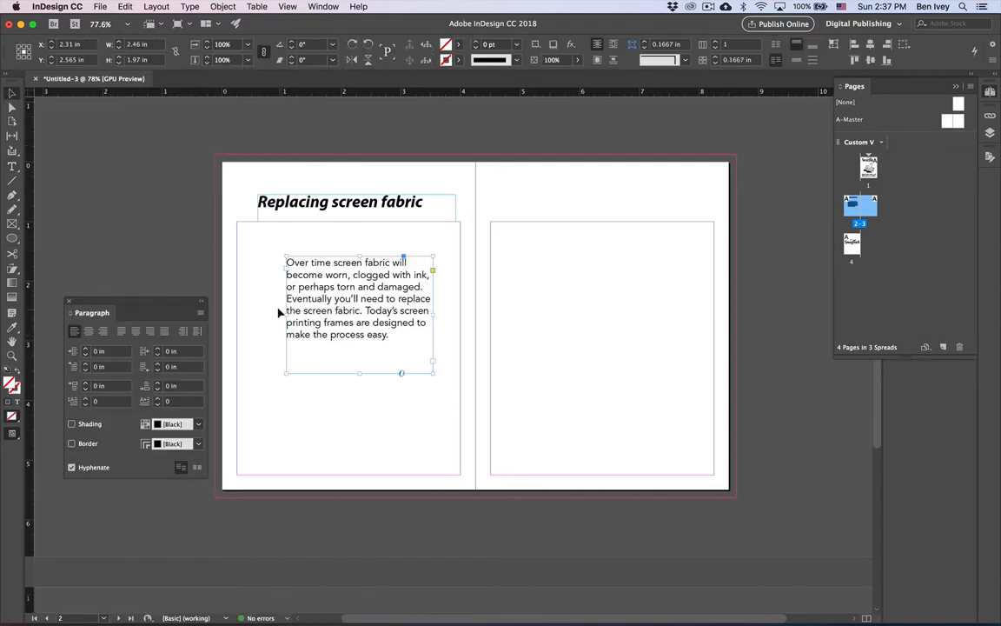
- Widen the paragraph frame to 3.75 in between page 2's side margins, move it to the page's lower part and reduce its height
drag(284, 314, 237, 314)
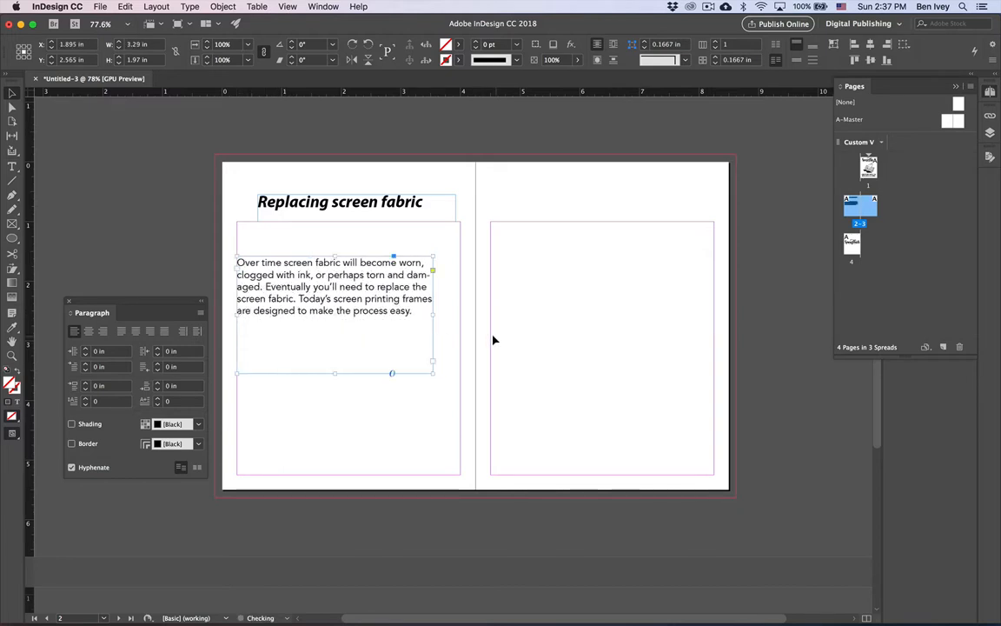
drag(434, 313, 460, 319)
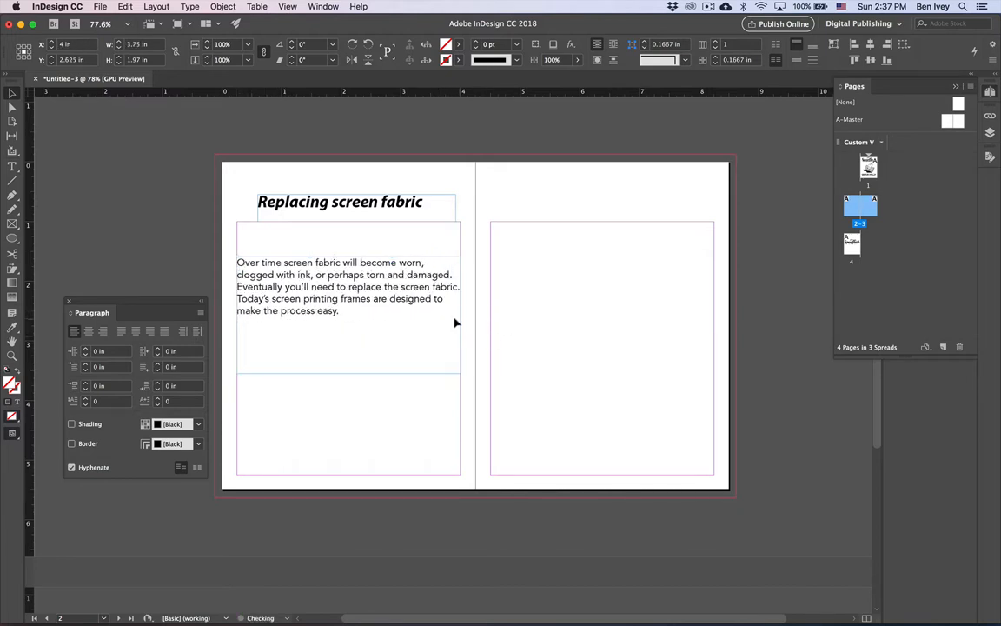
drag(387, 313, 382, 401)
drag(347, 459, 348, 417)
drag(331, 342, 328, 392)
click(299, 273)
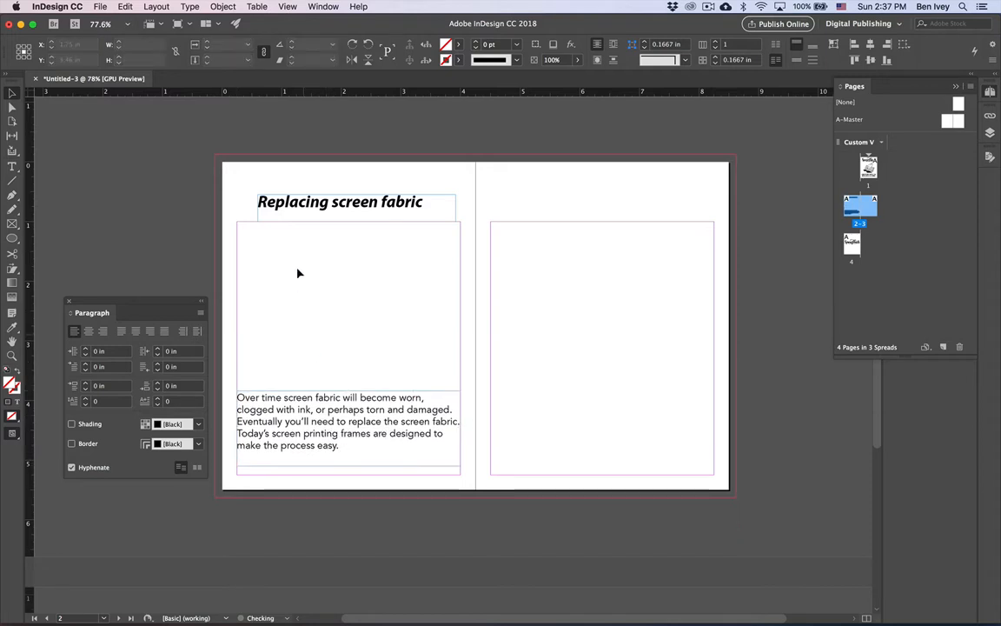
- Shift the heading right, clear of page 2's upper-left corner, and check the spread without guides
drag(313, 211, 318, 211)
click(318, 273)
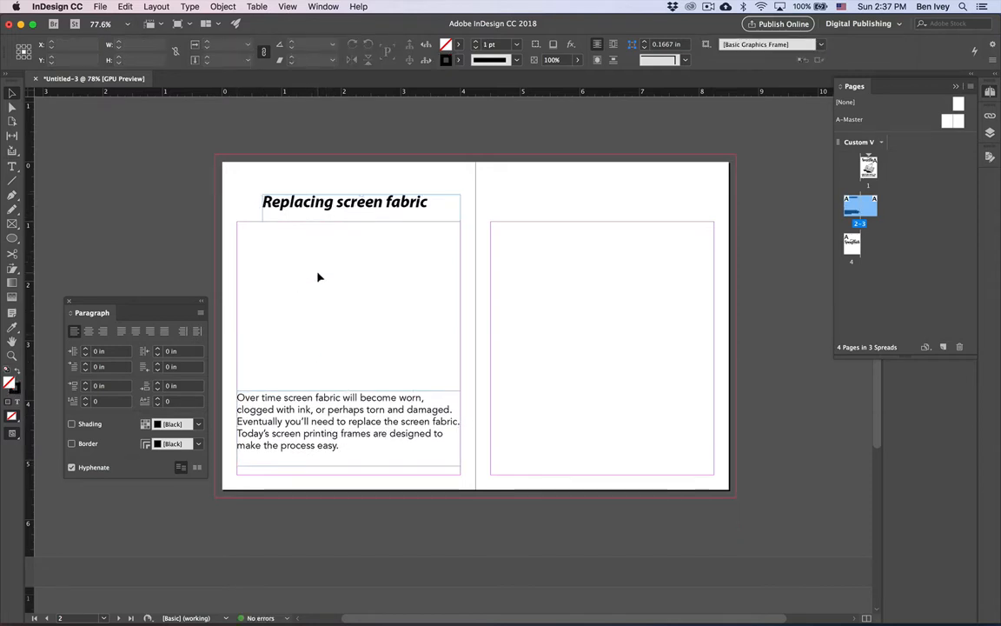
key(w)
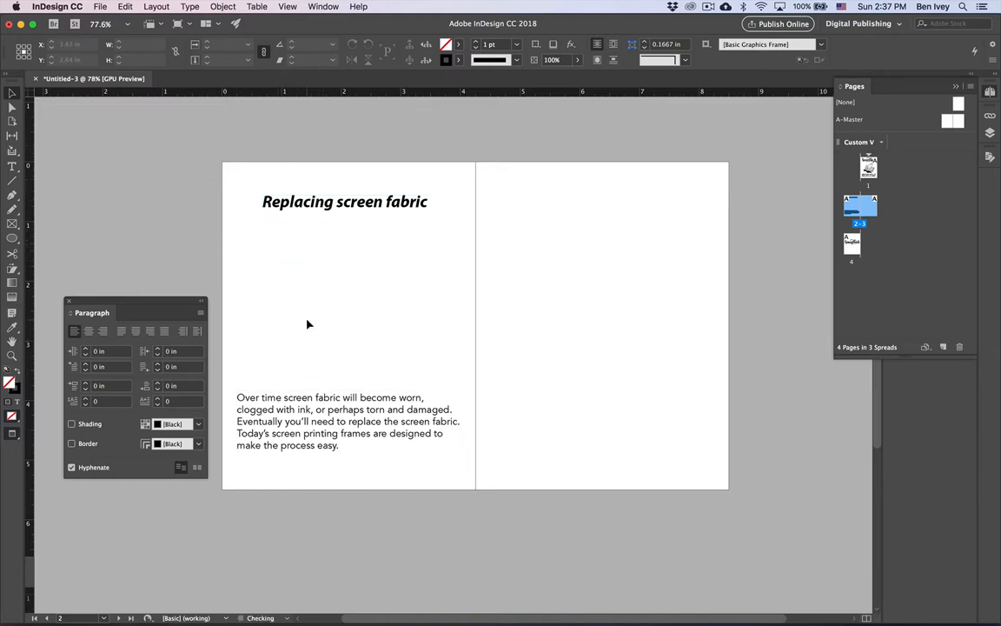
key(w)
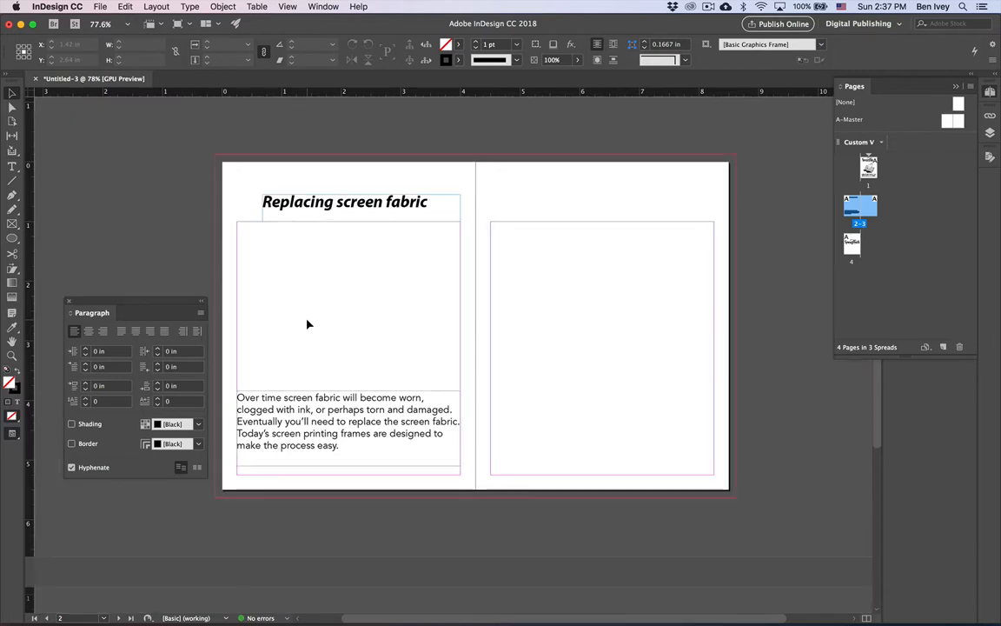
drag(277, 191, 314, 192)
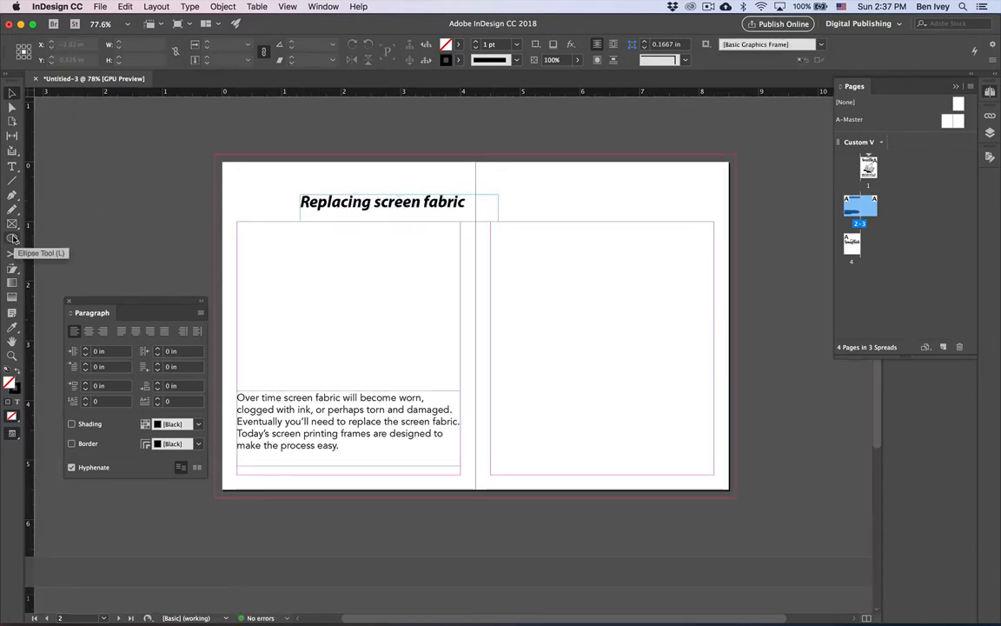
- Draw a circle about 1.42 in across in the upper-left corner of page 2, beside the heading
click(13, 238)
drag(222, 165, 304, 262)
scroll(161, 181, up, 2)
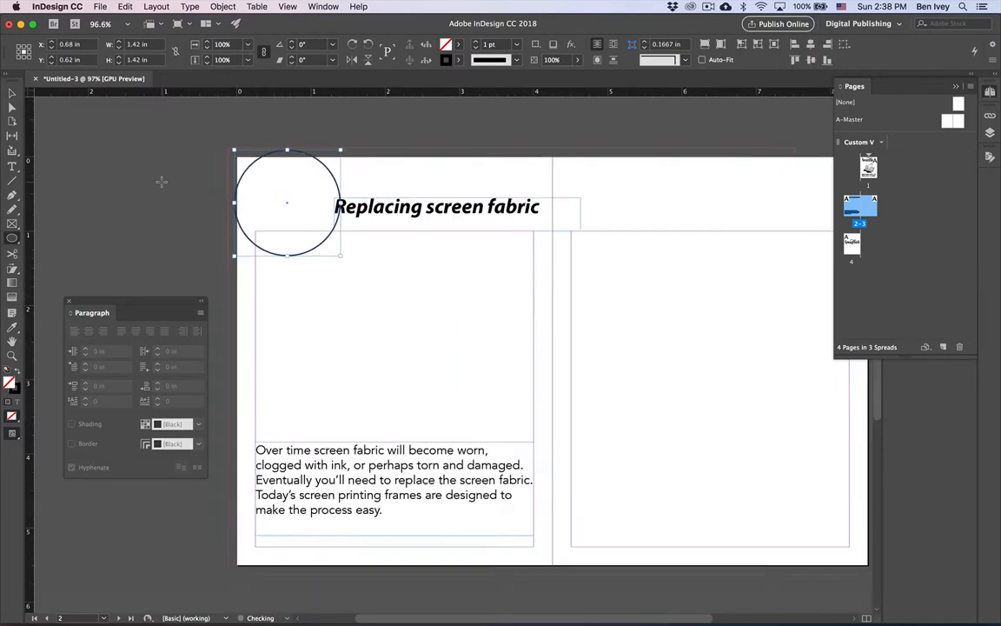
scroll(161, 181, up, 1)
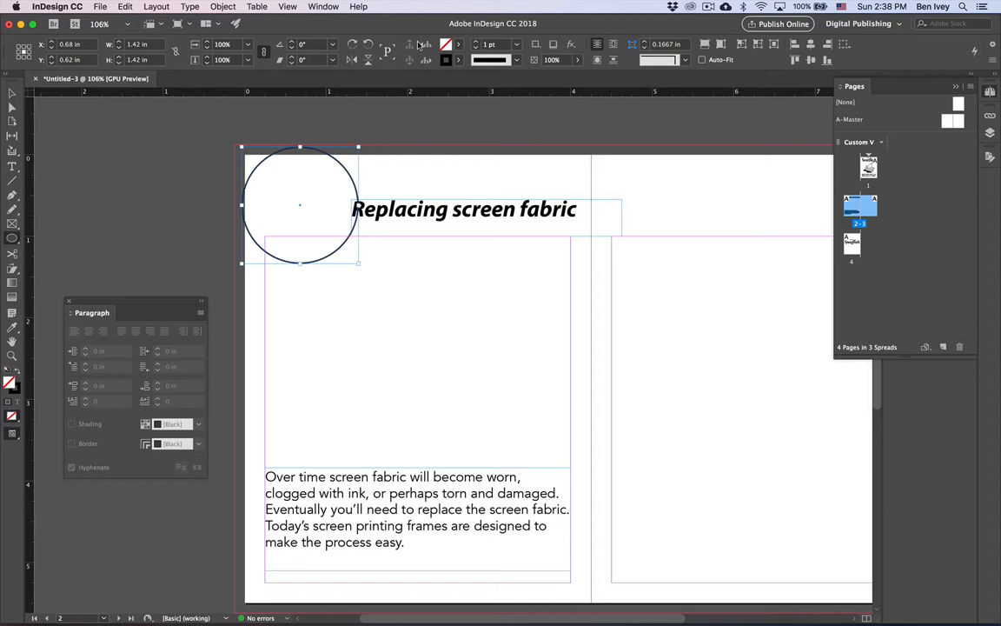
- Give the circle a 5 pt stroke and a black fill at 39% tint
click(475, 42)
click(475, 42)
click(476, 42)
click(475, 41)
click(457, 48)
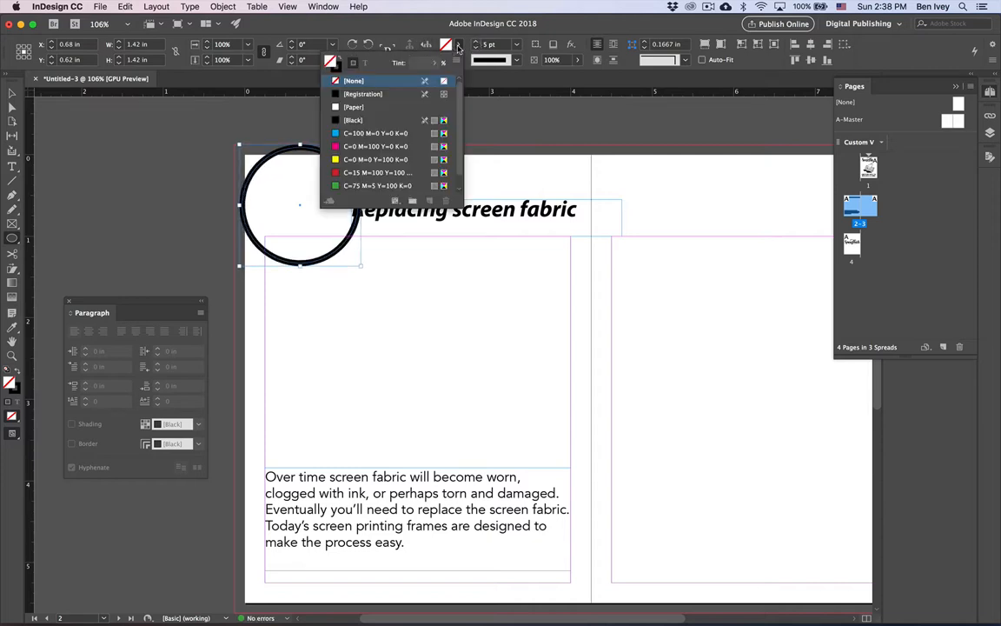
click(348, 120)
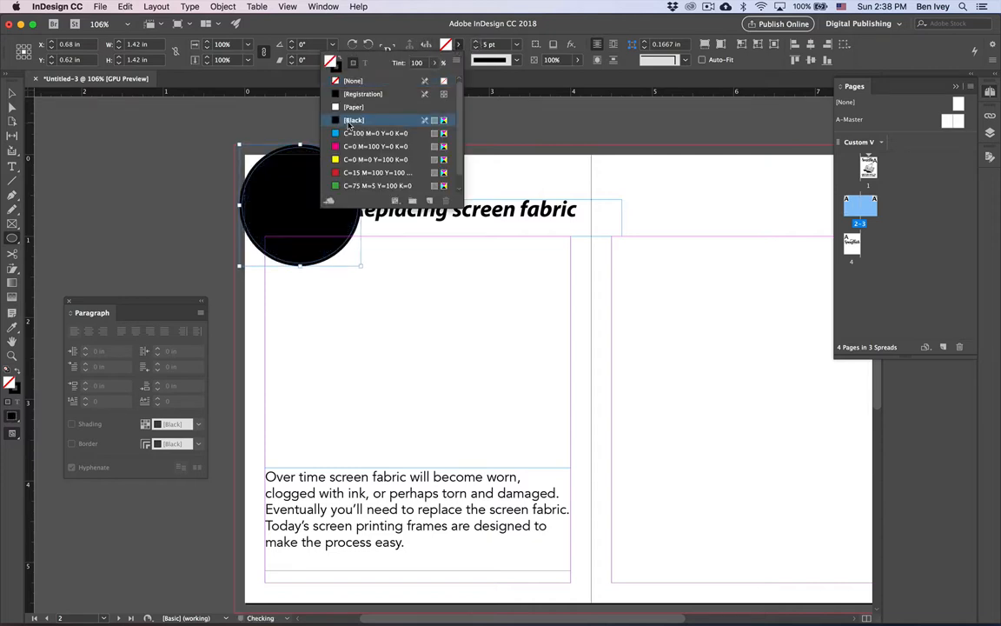
click(434, 63)
drag(427, 78, 397, 79)
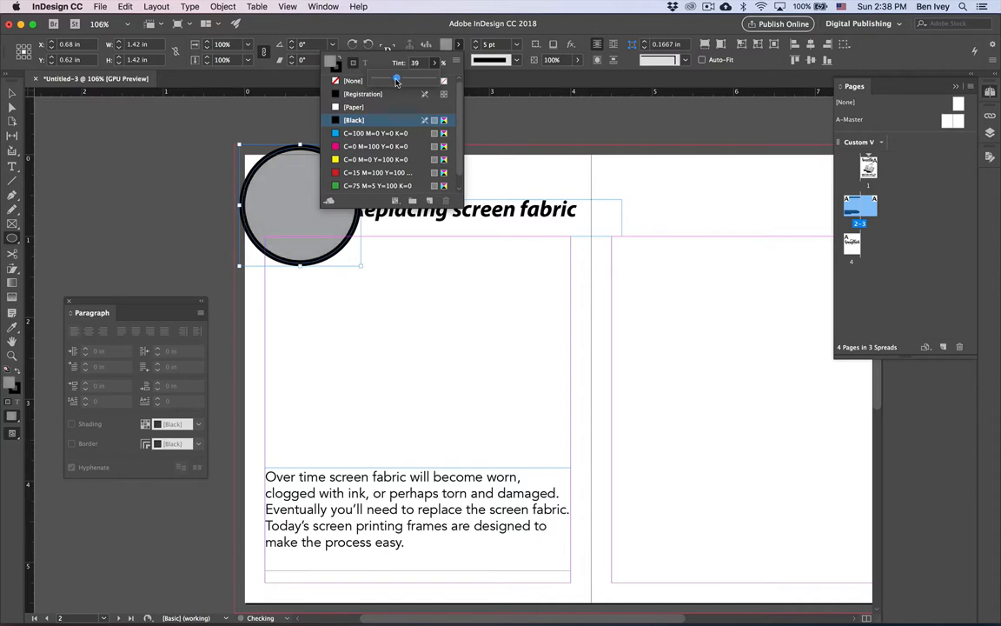
click(421, 273)
click(554, 325)
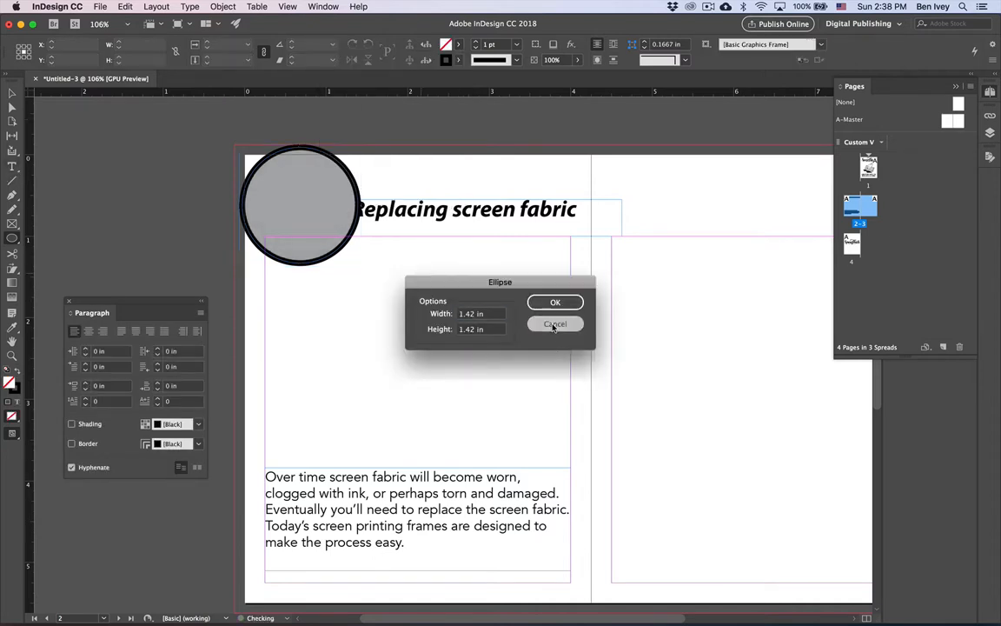
- Add a text frame in the empty middle of page 2 containing the numeral 1 and enlarge it to 44 pt
key(t)
drag(391, 302, 492, 432)
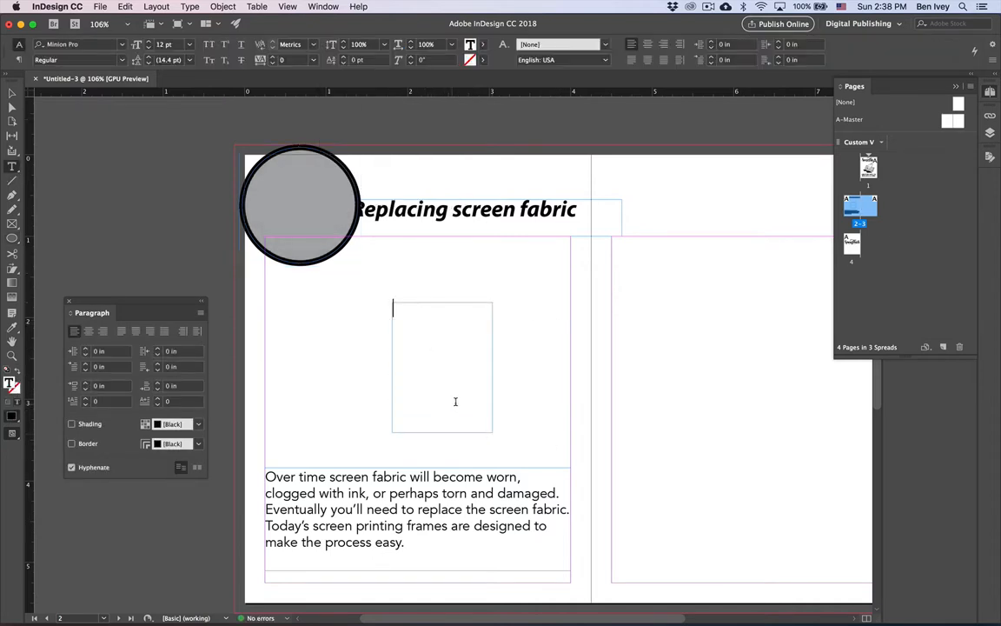
key(super+a)
key(super+shift+period)
key(super+shift+period)
key(super+shift+period)
key(super+shift+period)
key(super+shift+period)
key(super+shift+period)
key(super+shift+period)
key(super+shift+period)
key(super+shift+period)
key(super+shift+period)
key(super+shift+period)
key(super+shift+period)
key(super+shift+period)
key(super+shift+period)
key(super+shift+period)
key(super+shift+period)
key(super+shift+period)
key(super+shift+period)
key(super+shift+period)
key(super+shift+period)
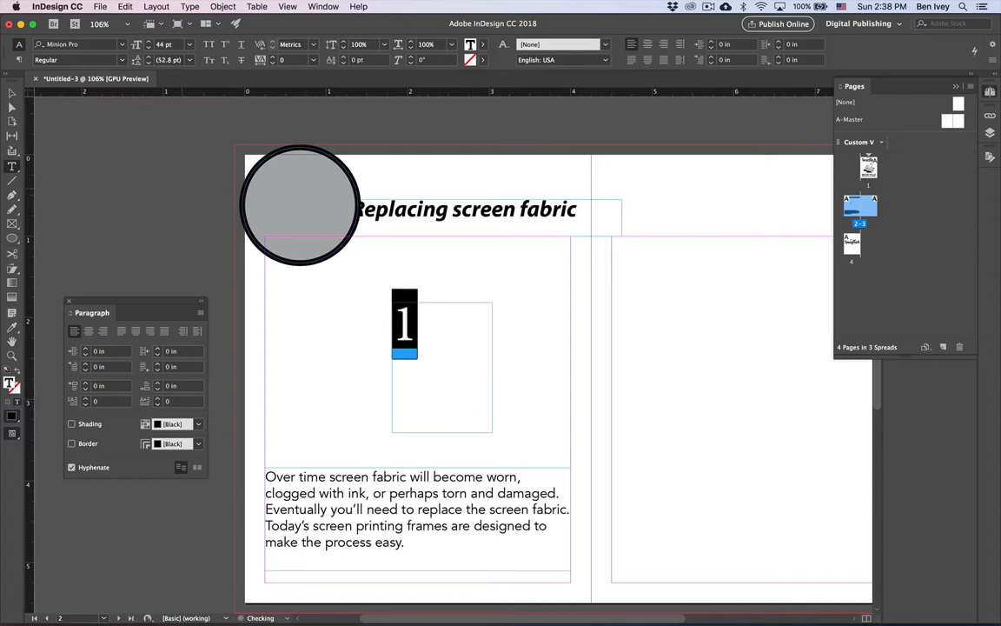
- Color the numeral 1 with the Paper swatch and finish editing its text
click(483, 44)
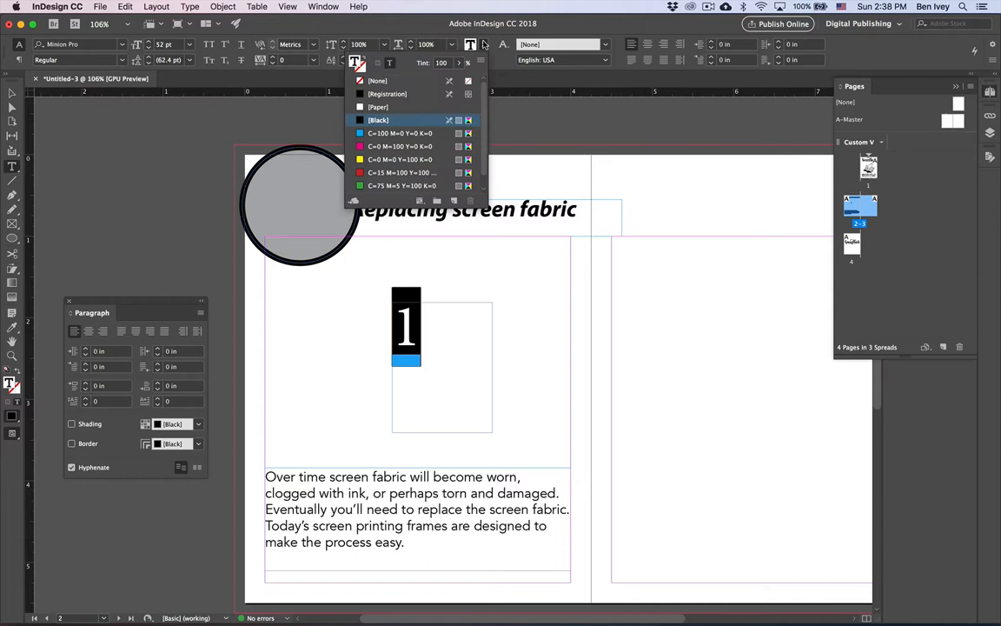
click(377, 106)
key(Escape)
key(Escape)
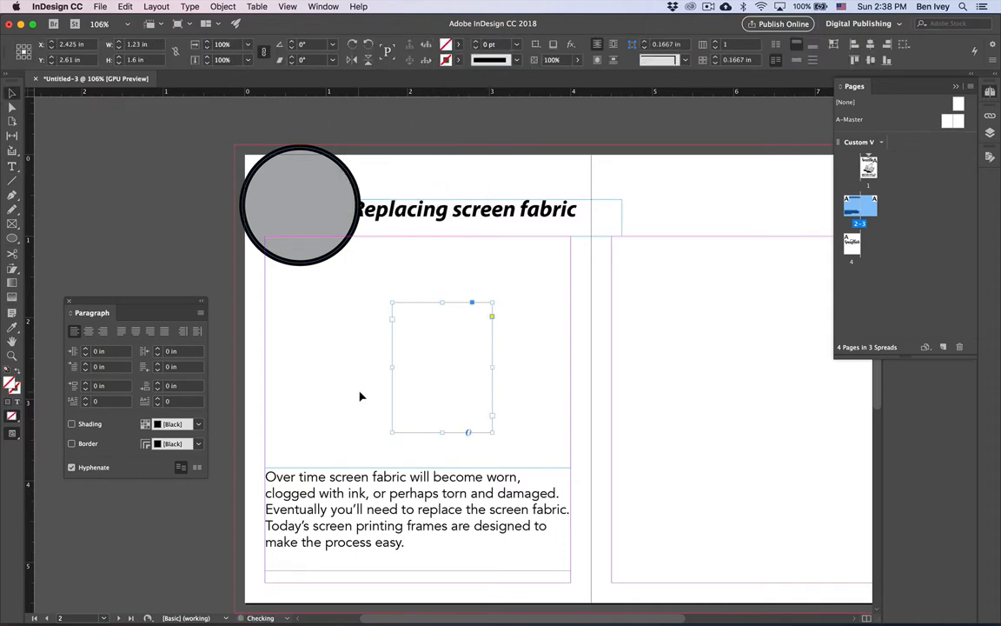
- Place the numeral over the circle, resizing its frame to about 0.56 by 1.01 in and making the circle slightly smaller
drag(497, 438, 444, 374)
key(super+z)
drag(492, 432, 342, 247)
click(346, 238)
mouse_move(296, 209)
mouse_down()
mouse_move(311, 224)
mouse_move(353, 231)
mouse_move(311, 212)
mouse_up()
click(385, 294)
key(w)
click(310, 214)
click(403, 297)
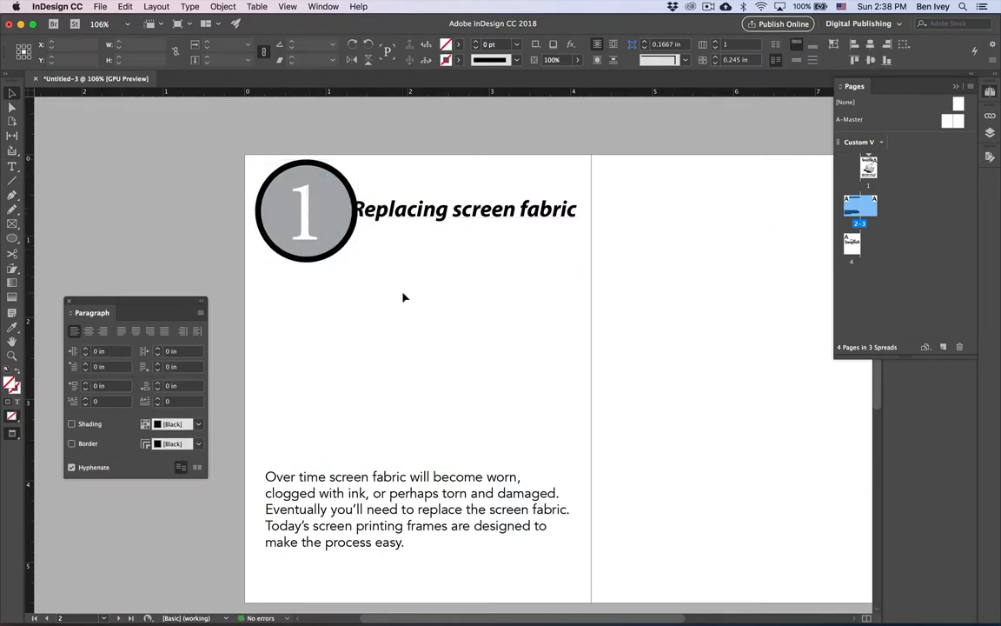
- Nudge the numeral 1 slightly to the right to center it in the circle
scroll(402, 294, right, 3)
scroll(402, 294, down, 1)
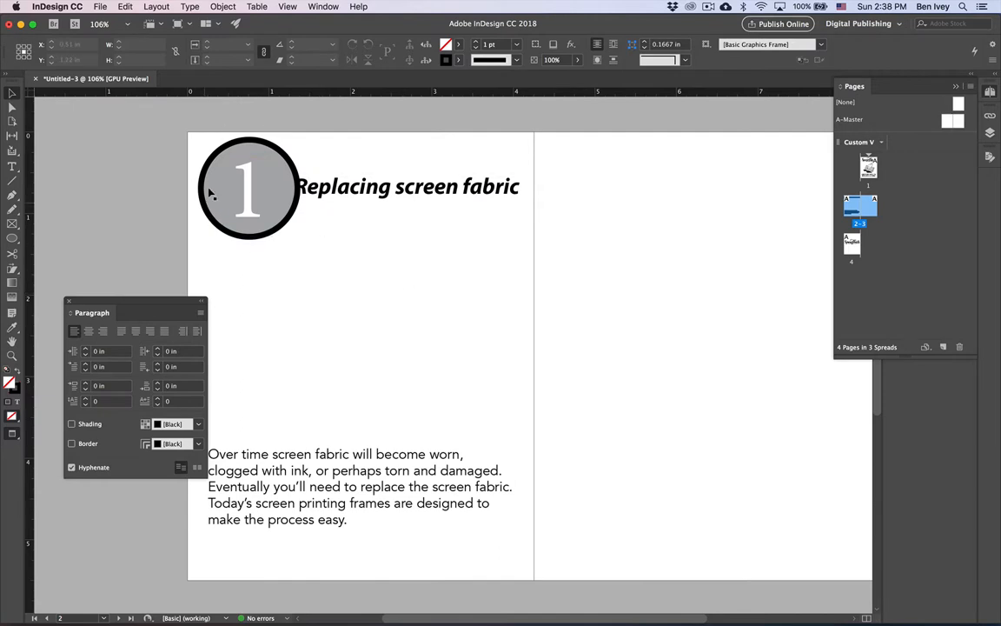
click(256, 200)
key(Right)
key(Right)
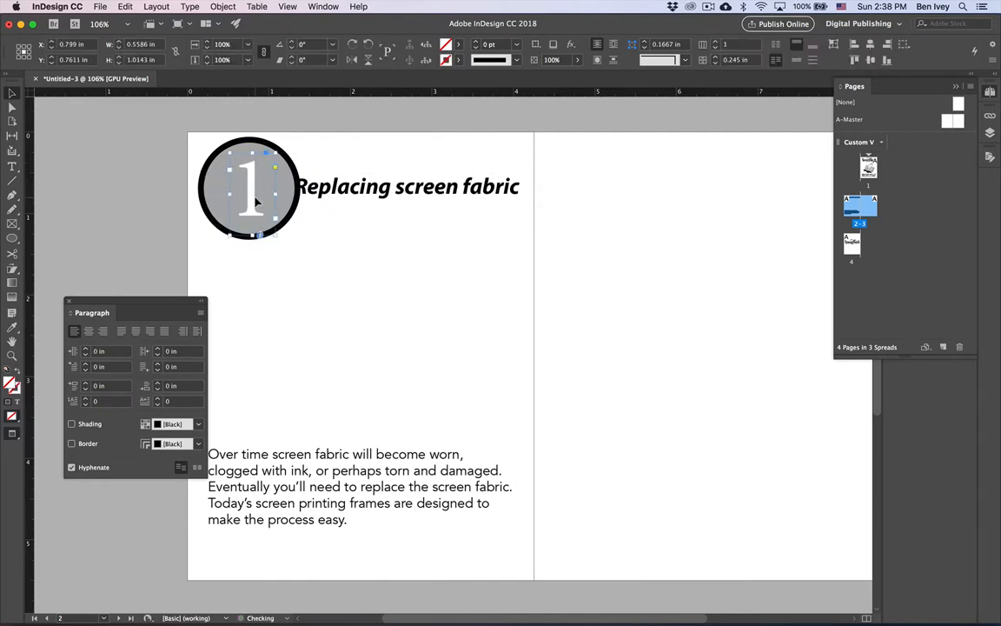
- Lower the "Replacing screen fabric" heading beside the circle and trim its frame to about 2.9 by 0.34 in
mouse_move(347, 190)
mouse_down()
mouse_move(350, 219)
mouse_move(354, 207)
mouse_up()
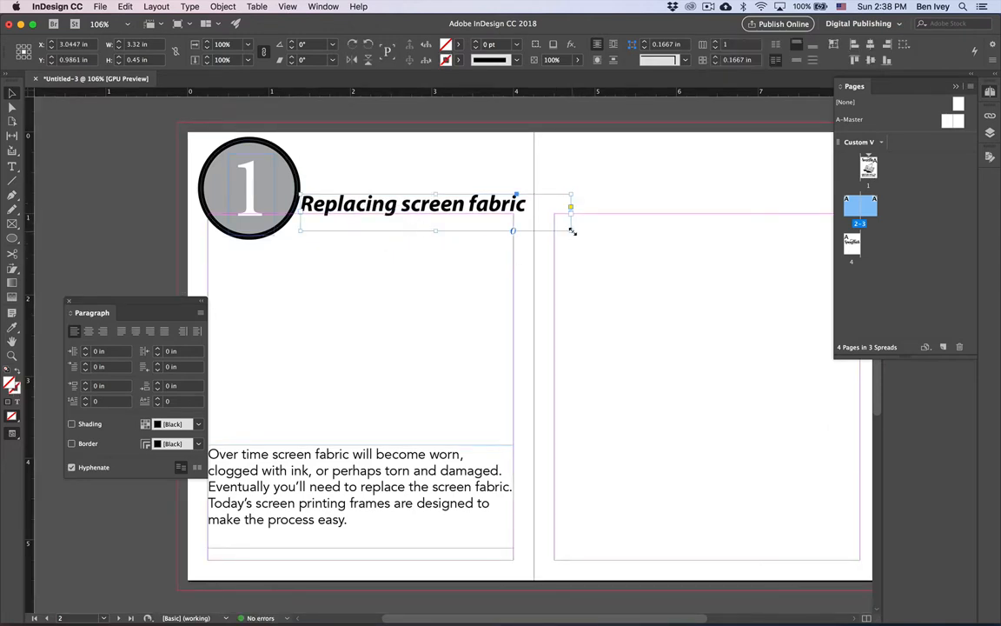
drag(571, 229, 536, 221)
click(524, 244)
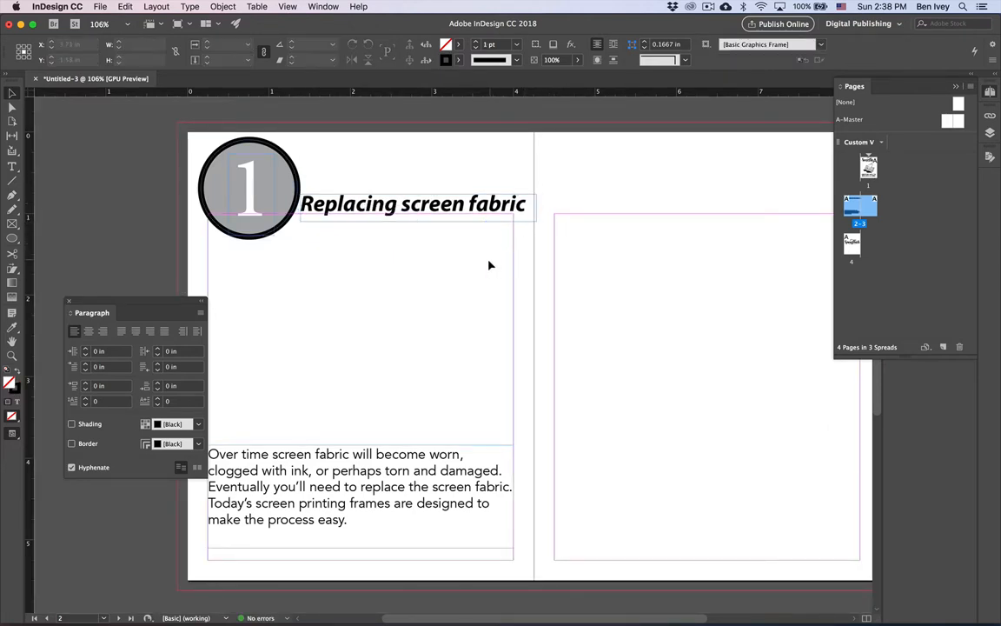
key(w)
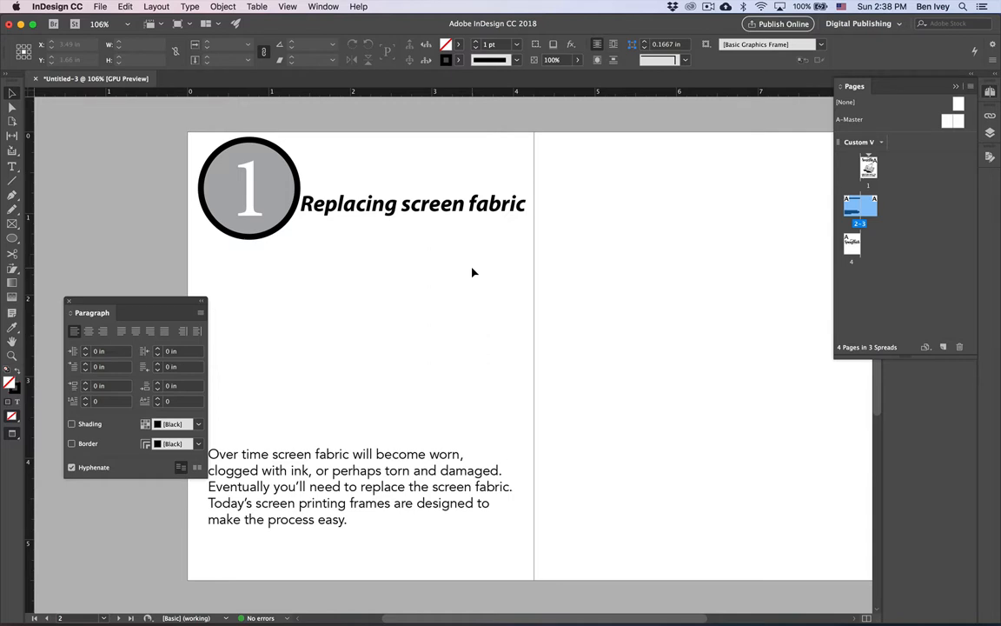
- Insert 4 pages after page 3 using A-Master
scroll(569, 367, down, 5)
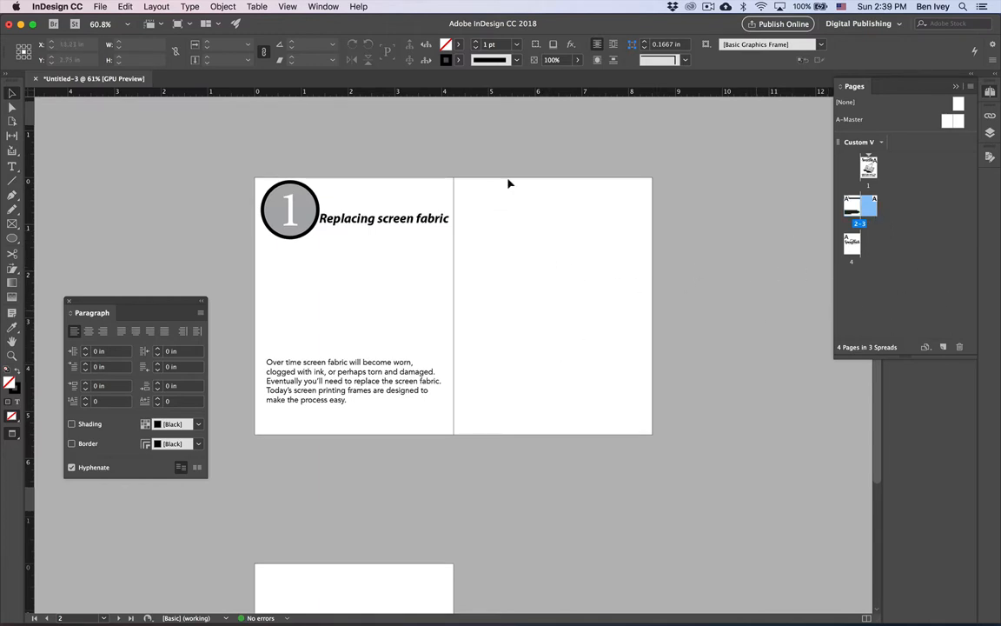
click(158, 6)
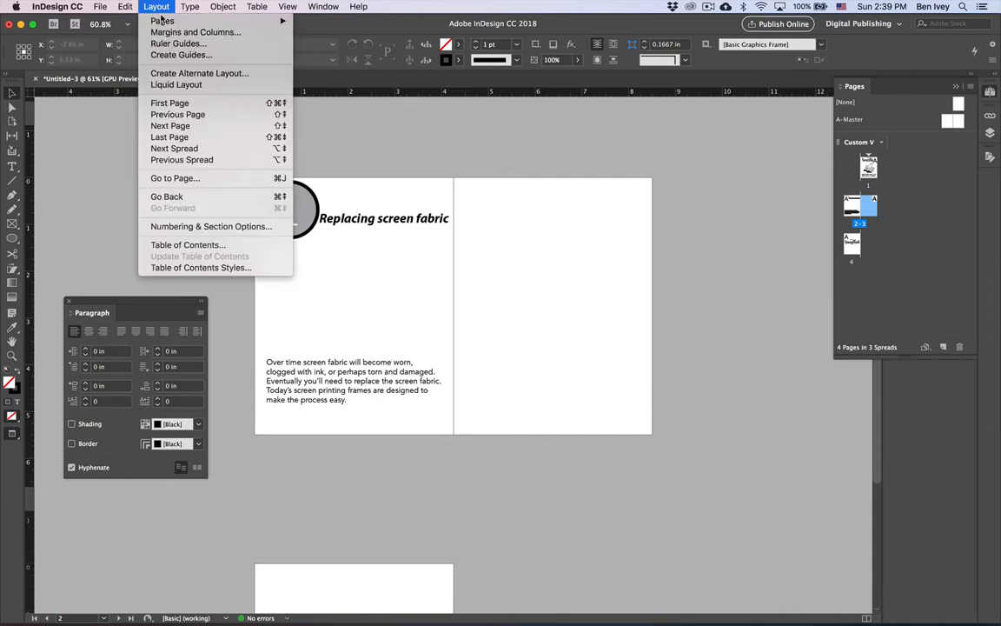
mouse_move(162, 21)
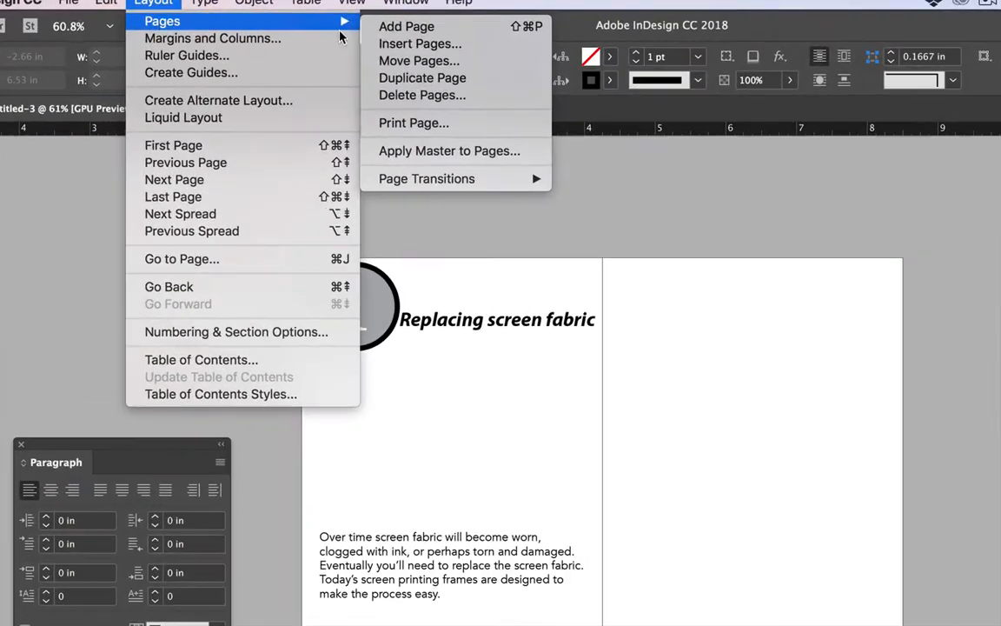
click(347, 36)
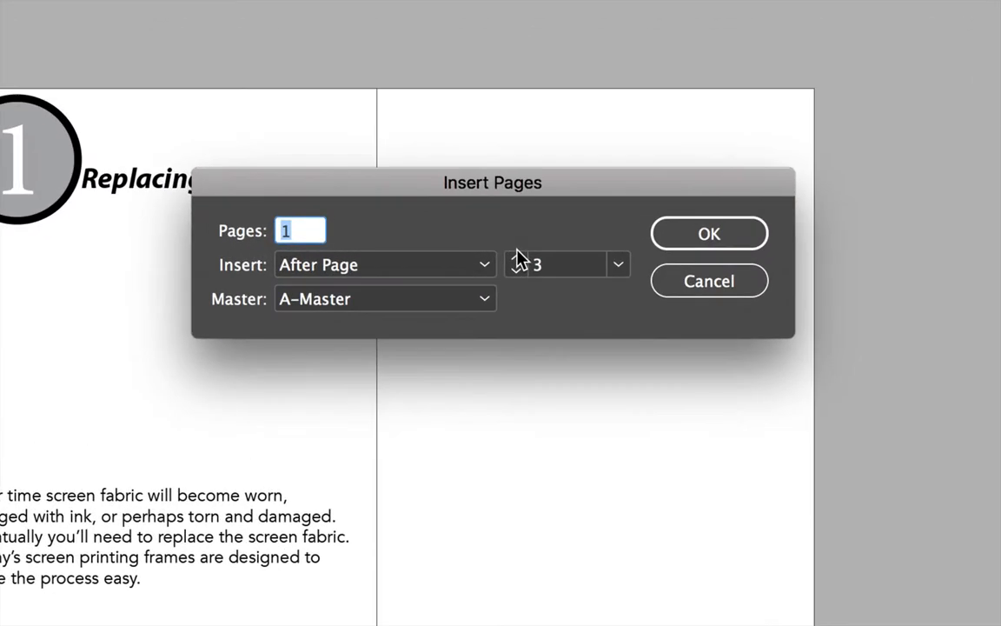
text(4)
click(700, 238)
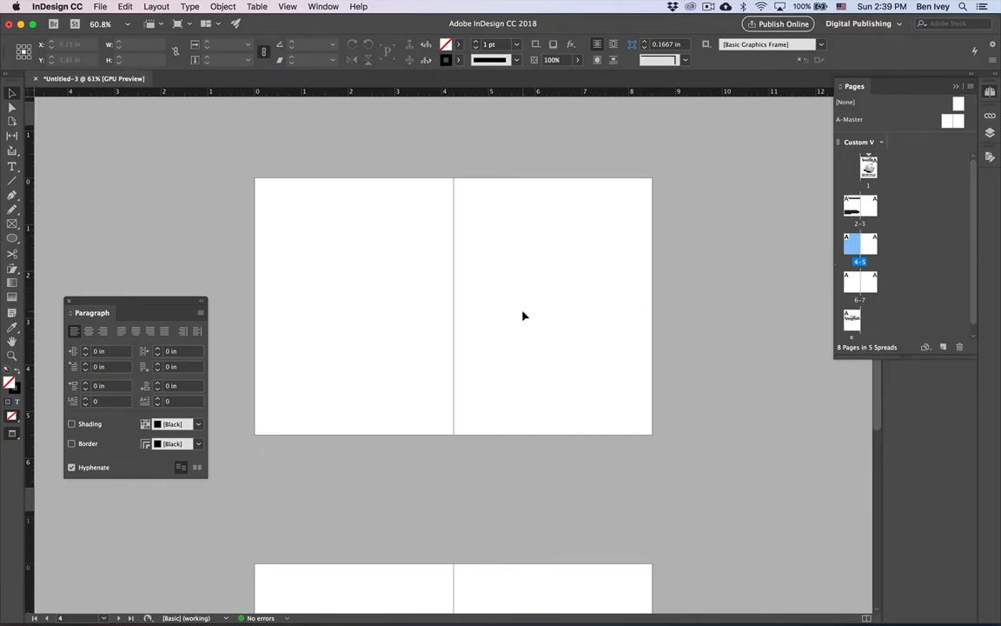
- Duplicate page 2's numbered circle, heading and body text in the same position on page 4
scroll(523, 315, up, 10)
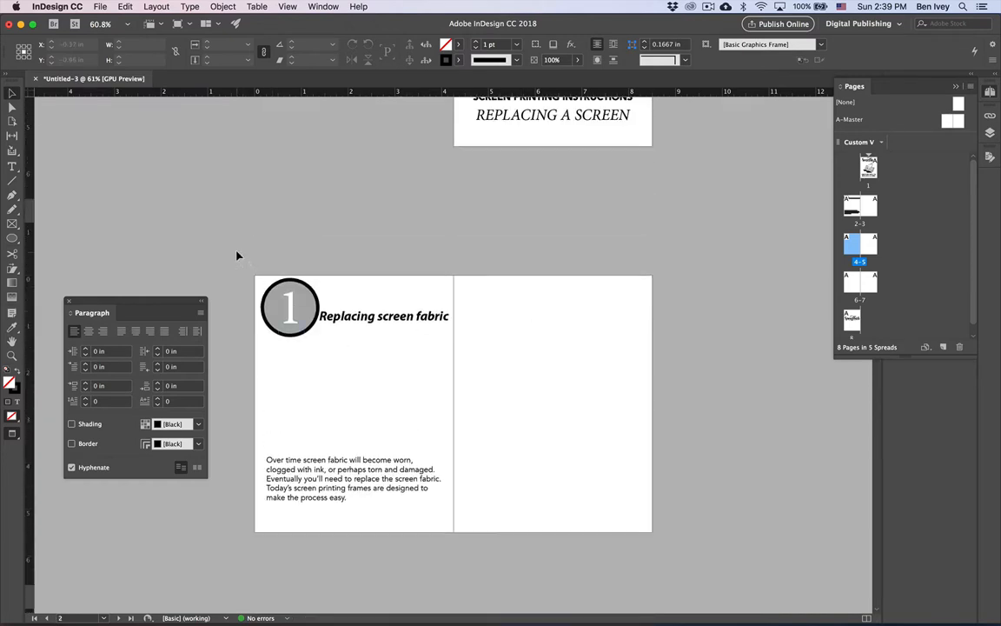
drag(237, 255, 403, 508)
scroll(404, 508, down, 5)
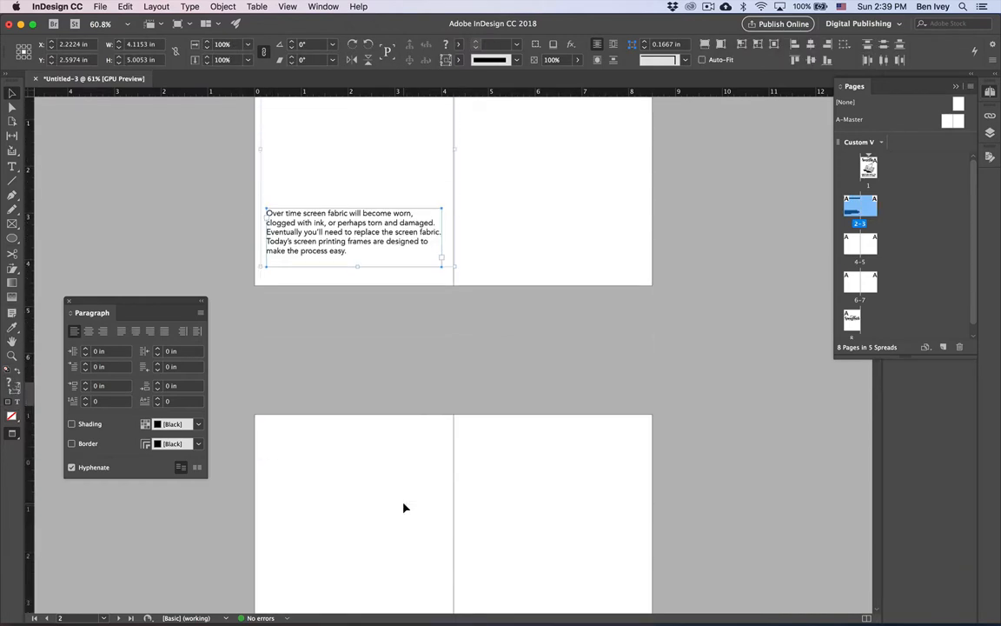
key(super+x)
scroll(404, 508, down, 4)
key(super+alt+shift+v)
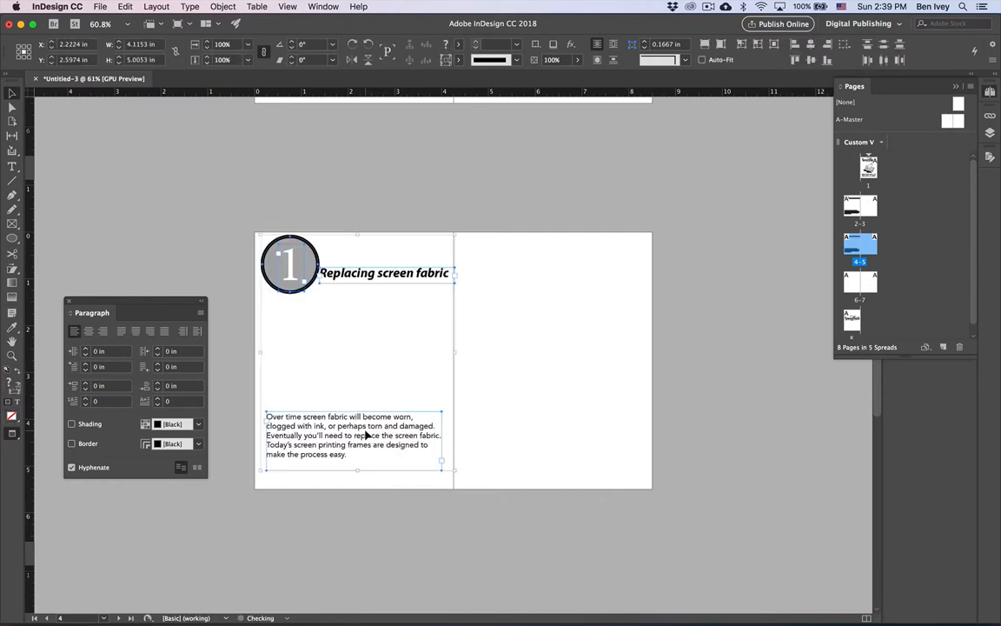
click(327, 358)
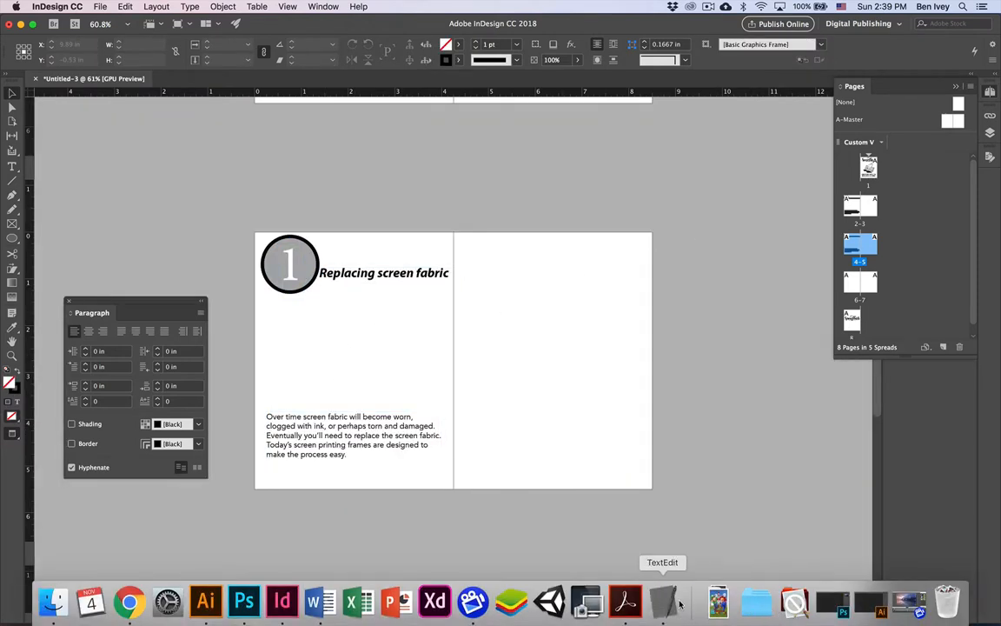
- Replace page 4's heading with "Remove the Fabric", copied from Step 1 of the TextEdit instructions
click(664, 598)
drag(573, 97, 637, 98)
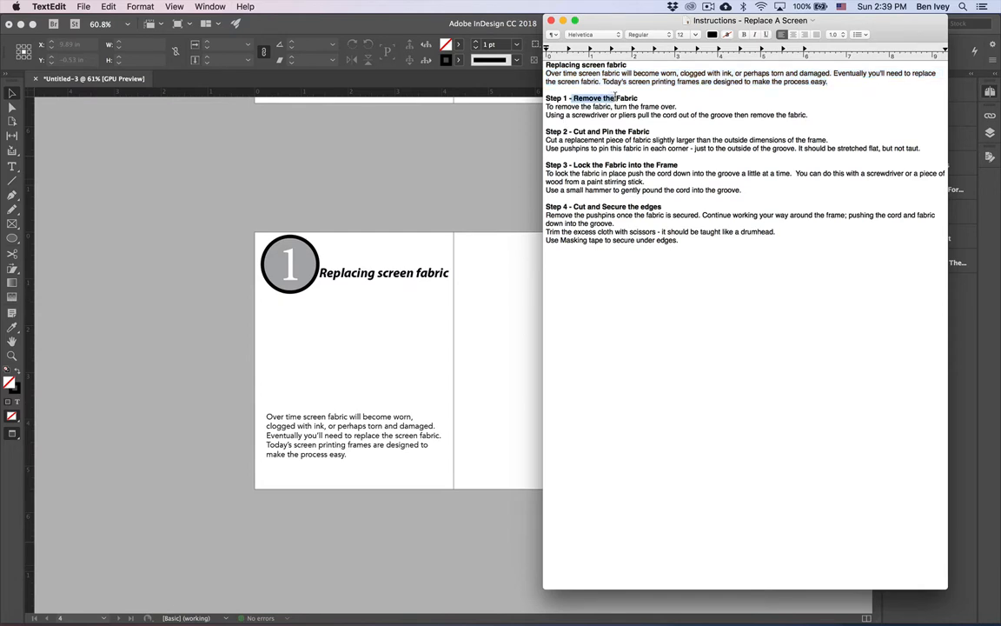
click(631, 98)
drag(574, 97, 637, 98)
key(super+c)
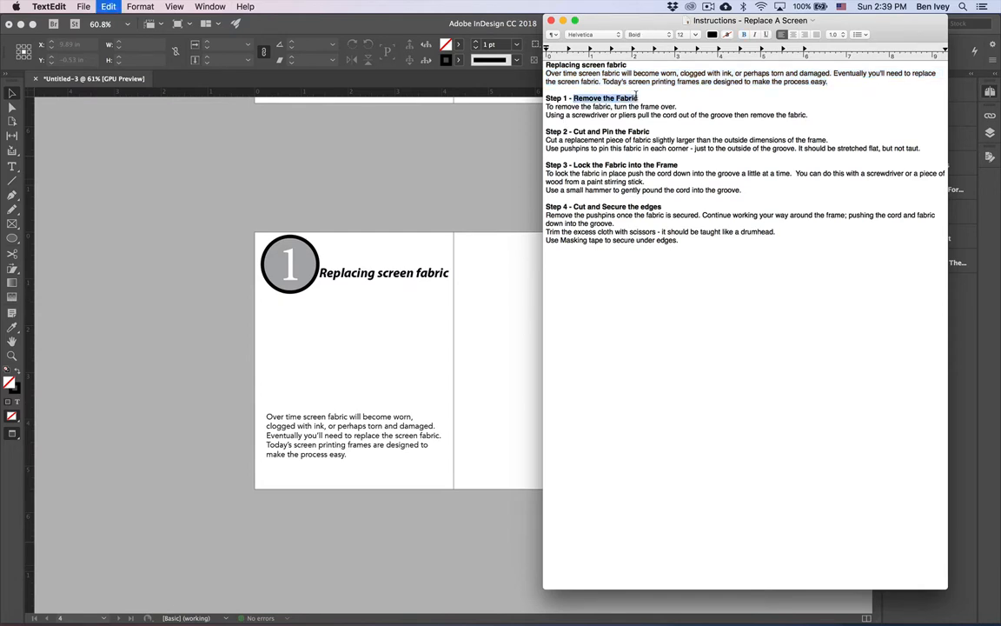
click(354, 283)
key(t)
triple_click(340, 275)
key(super+v)
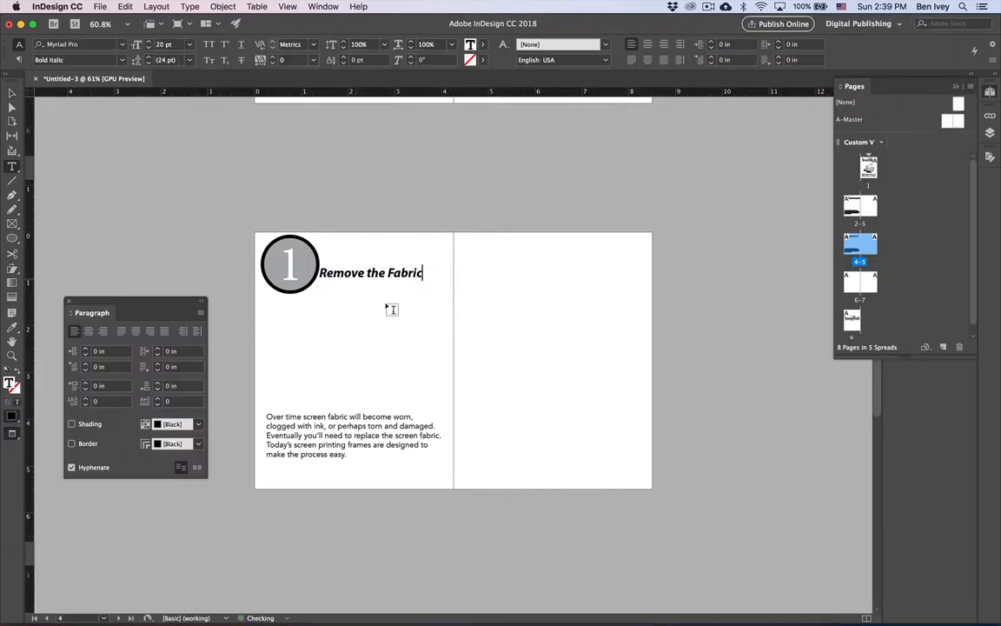
- Replace page 4's body text with the two Step 1 instruction lines from the TextEdit document
scroll(399, 322, up, 3)
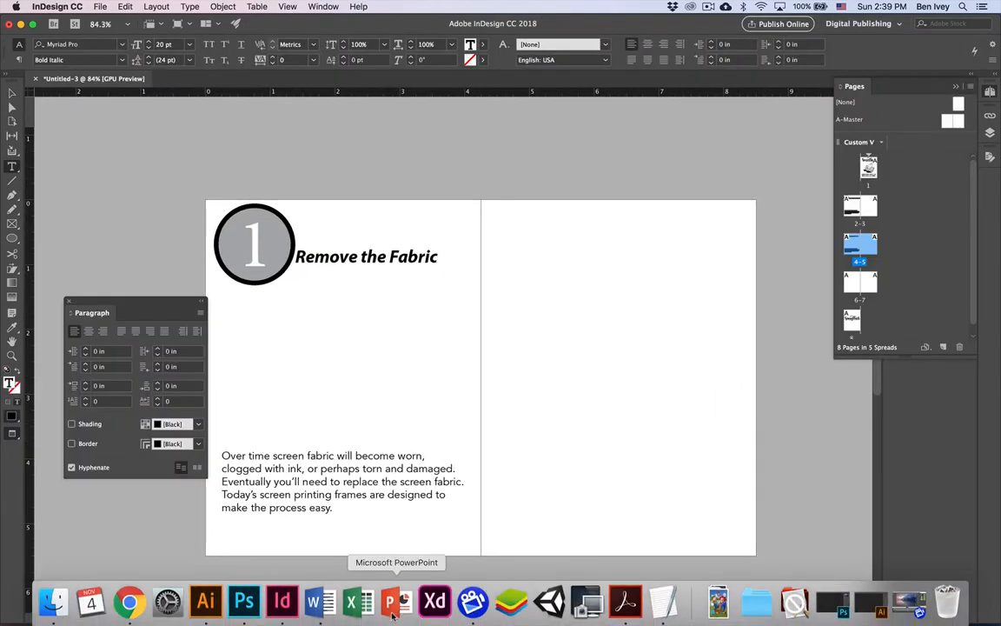
click(662, 600)
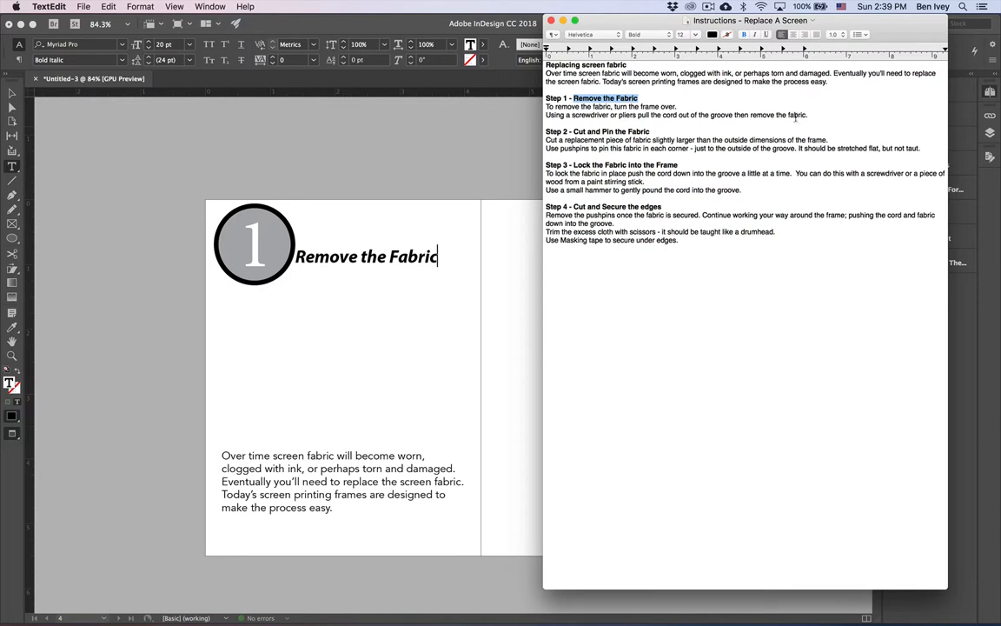
drag(808, 114, 545, 106)
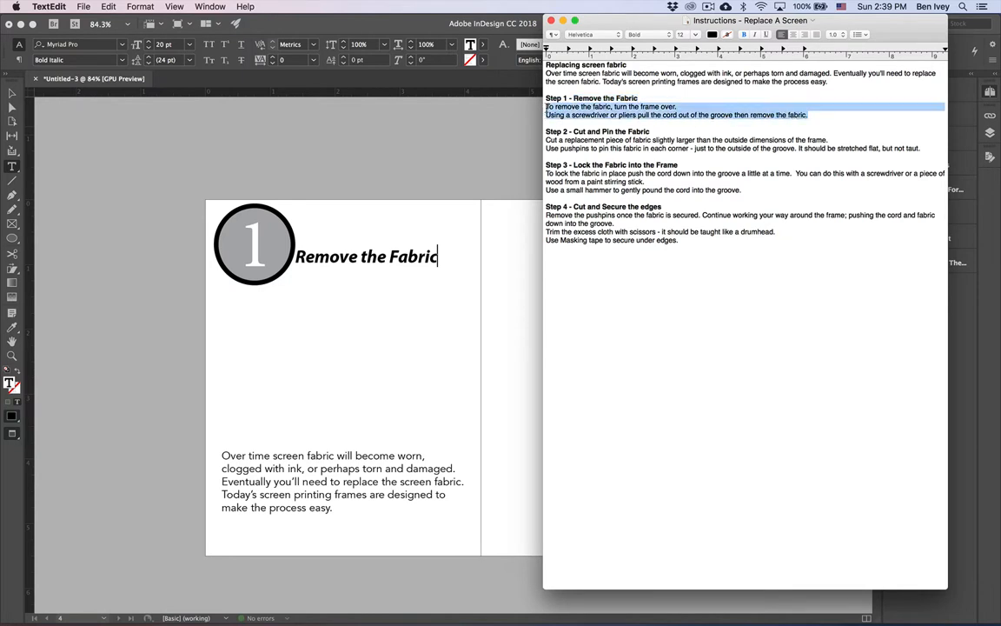
key(super+c)
click(320, 435)
click(335, 513)
key(super+a)
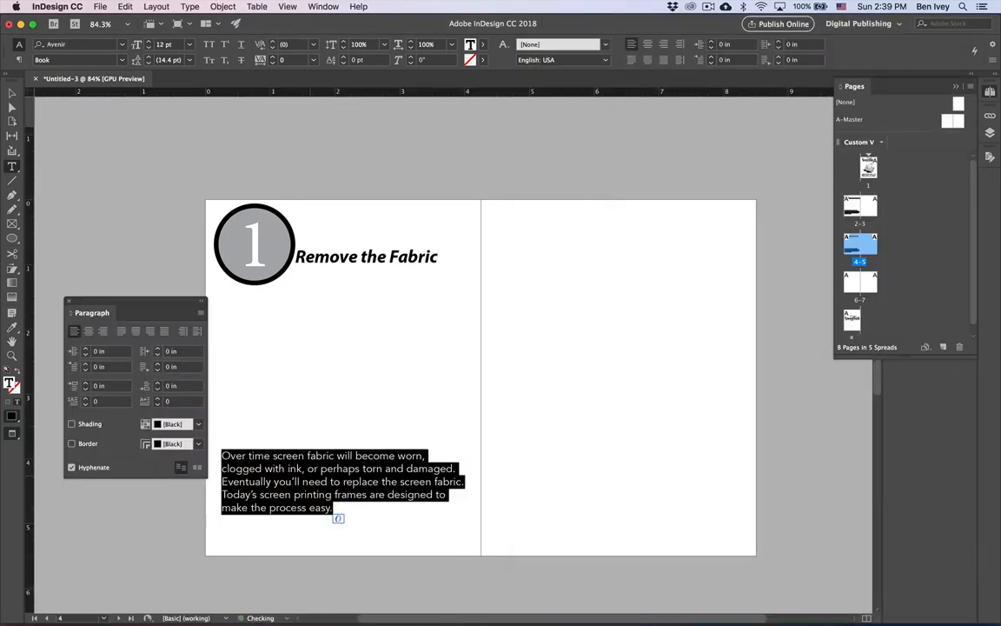
key(super+v)
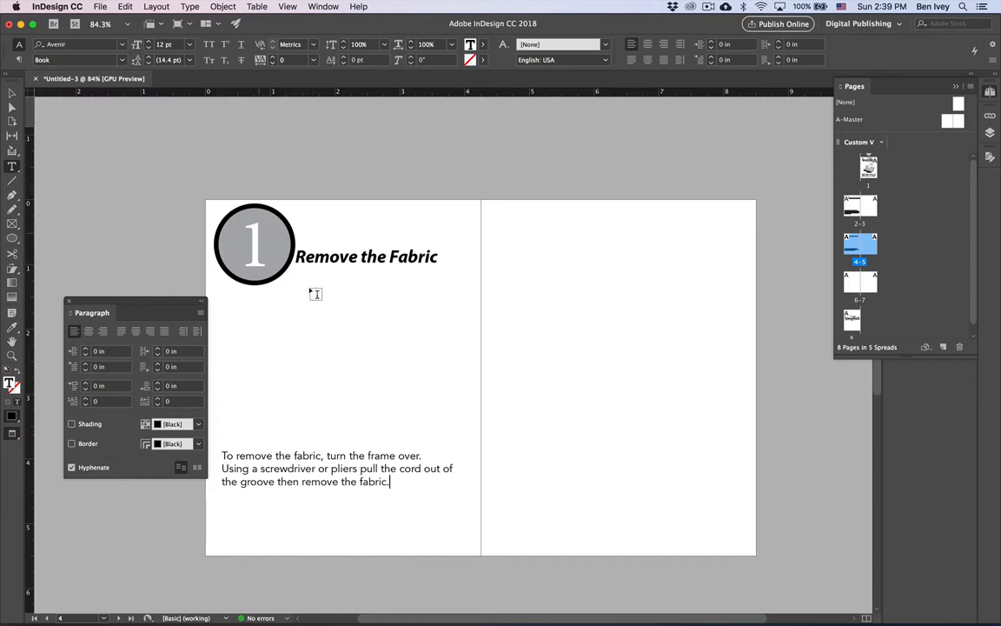
- Draw a horizontal line about 2.78 in long beneath the "Remove the Fabric" heading and set its stroke to 10 pt
click(12, 92)
click(278, 393)
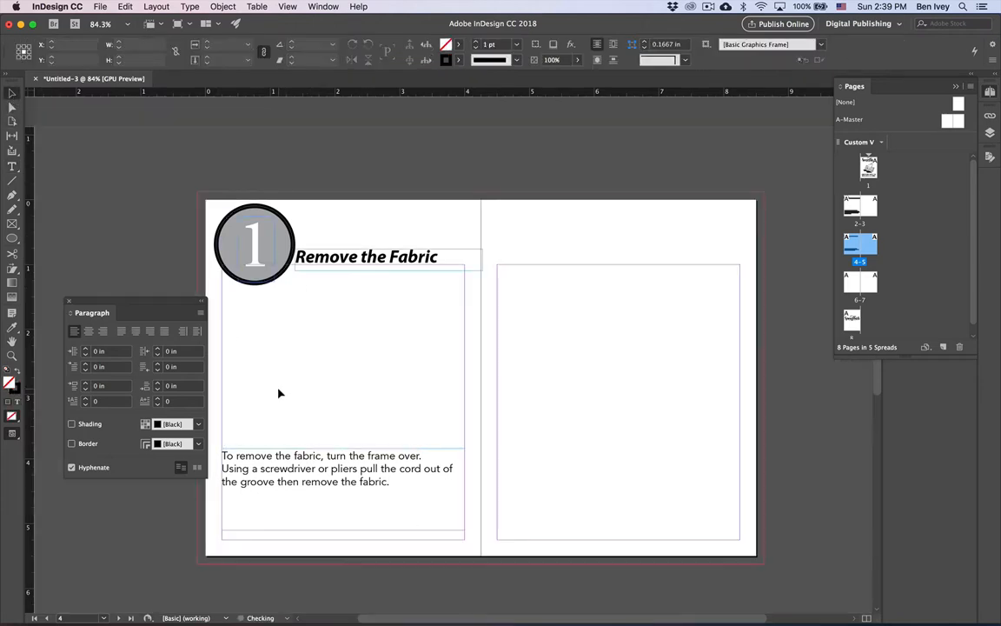
scroll(278, 394, up, 2)
click(13, 183)
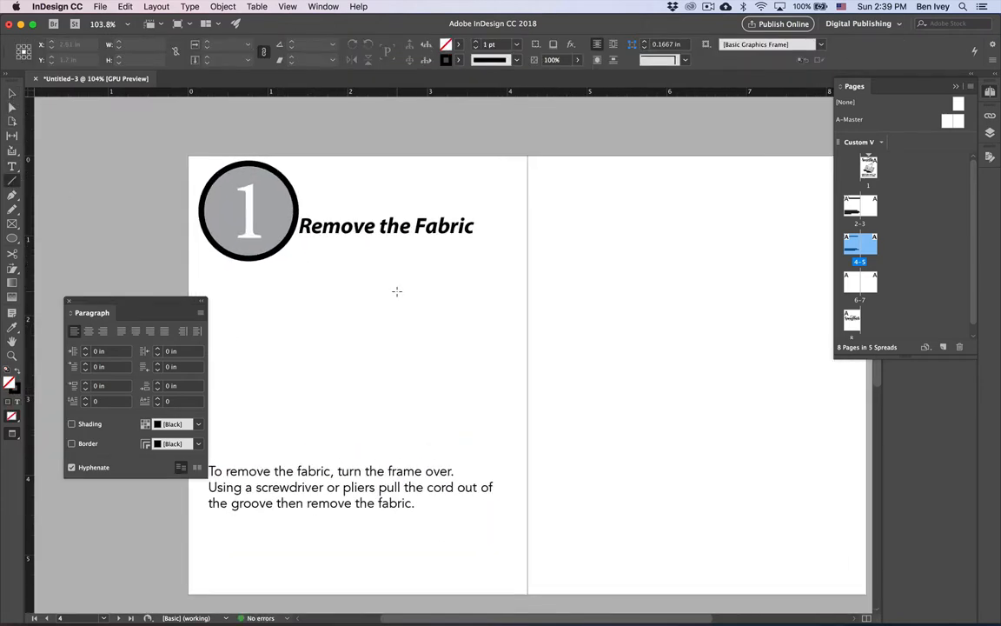
key(w)
drag(301, 246, 508, 252)
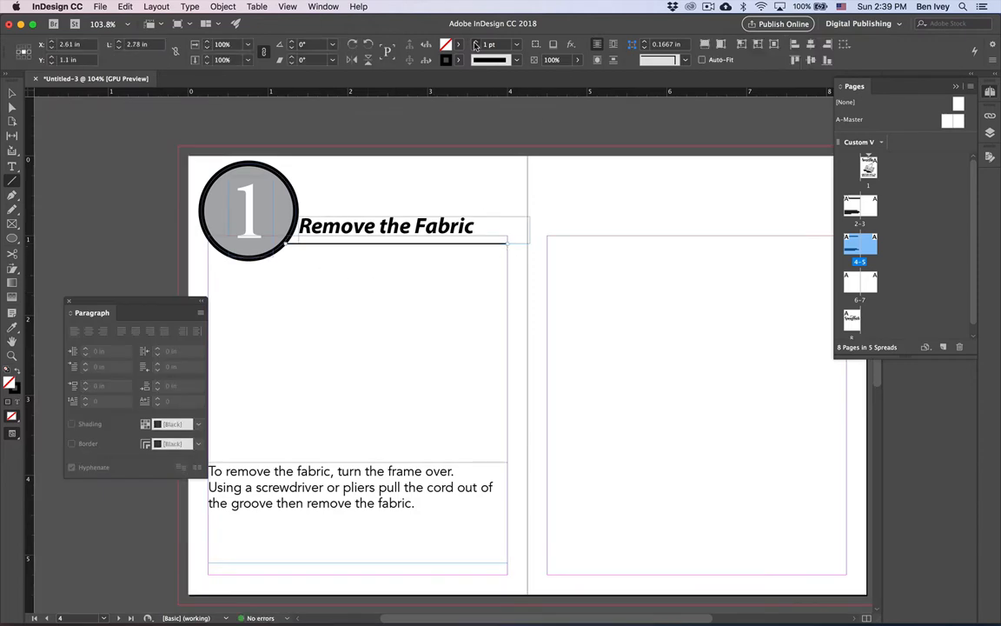
click(475, 41)
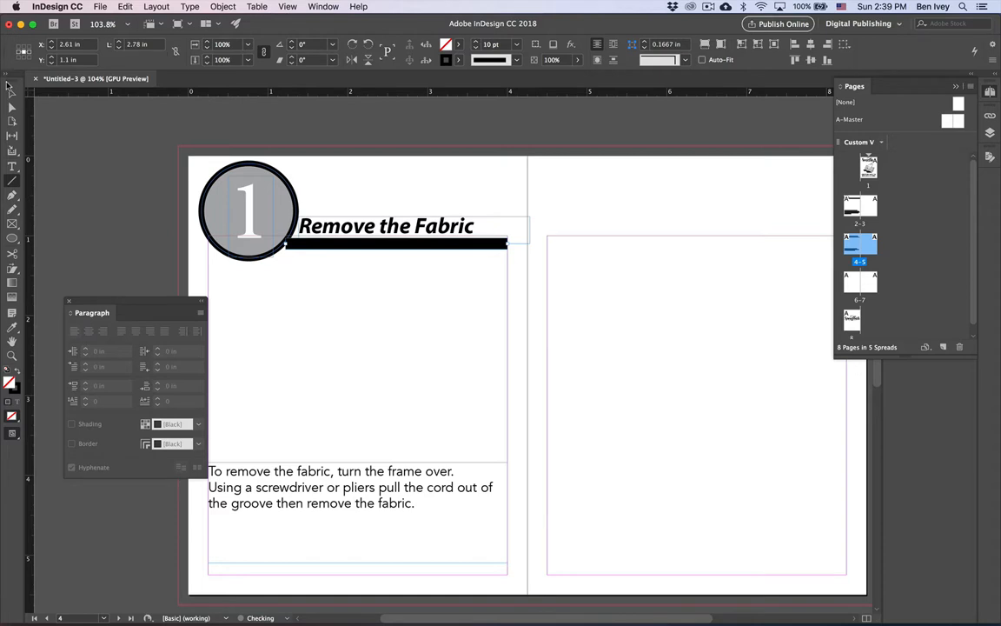
- Extend the line's left end behind the numbered circle to a length of about 3.21 in
click(10, 93)
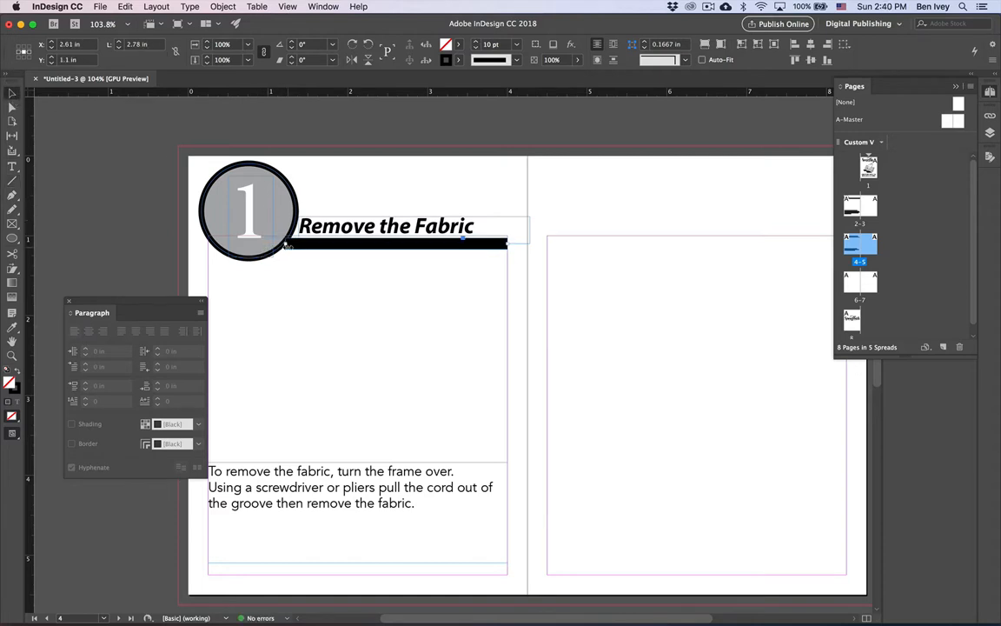
drag(285, 244, 249, 246)
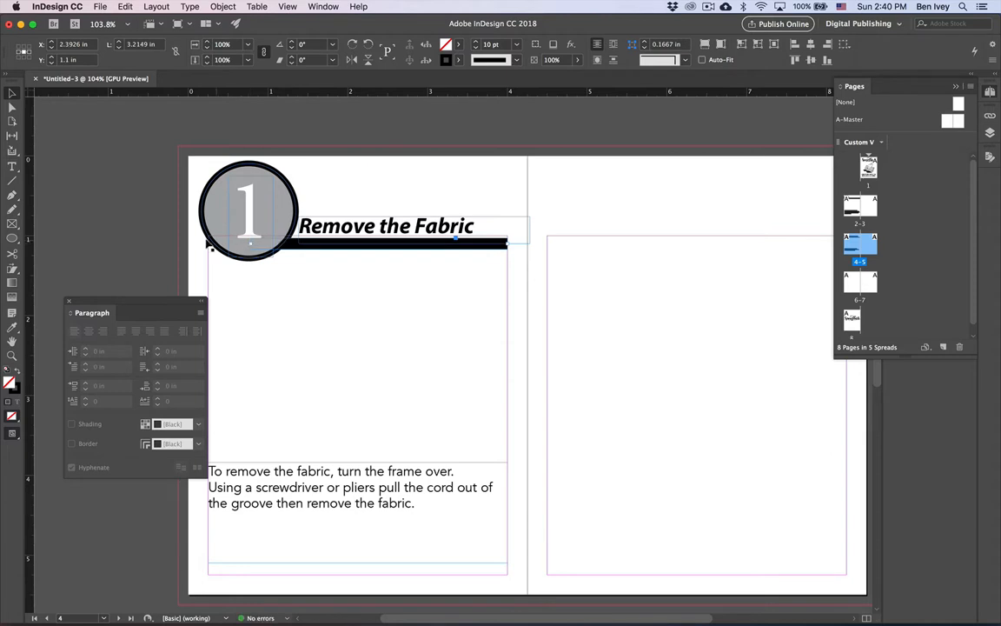
click(190, 231)
key(w)
- Nudge the "Remove the Fabric" heading up and slightly right, clear of the thick line and circle
click(378, 236)
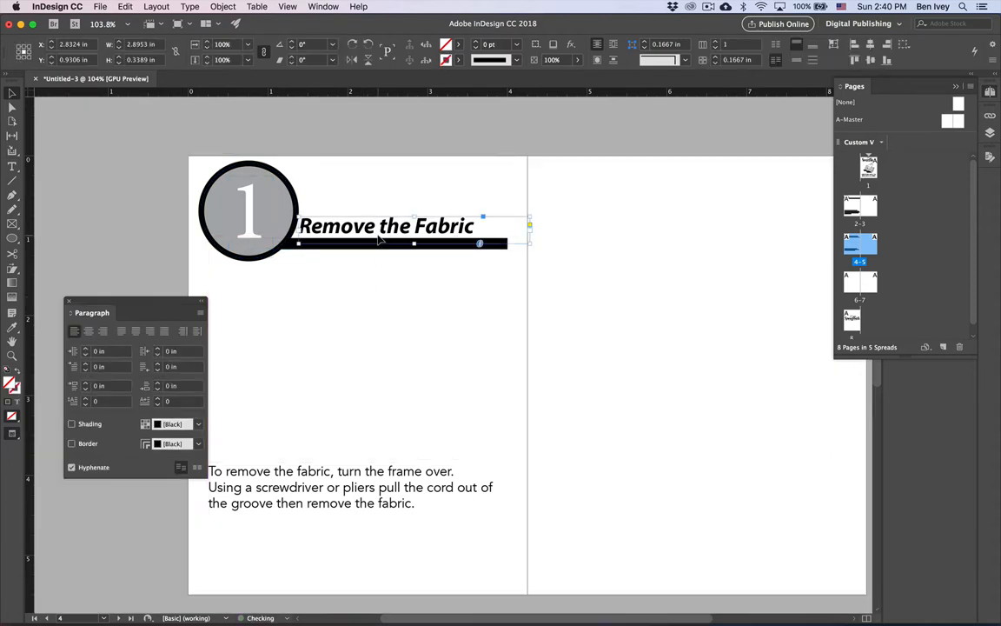
key(Up)
key(Up)
key(Up)
key(Right)
key(Right)
double_click(383, 234)
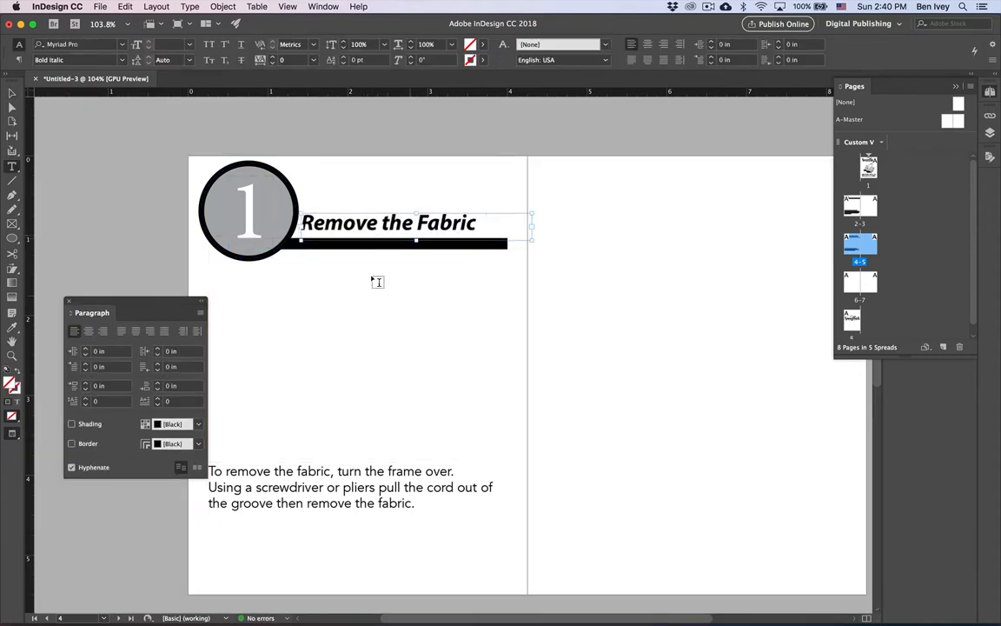
key(Escape)
click(349, 385)
scroll(349, 385, left, 1)
scroll(348, 385, down, 1)
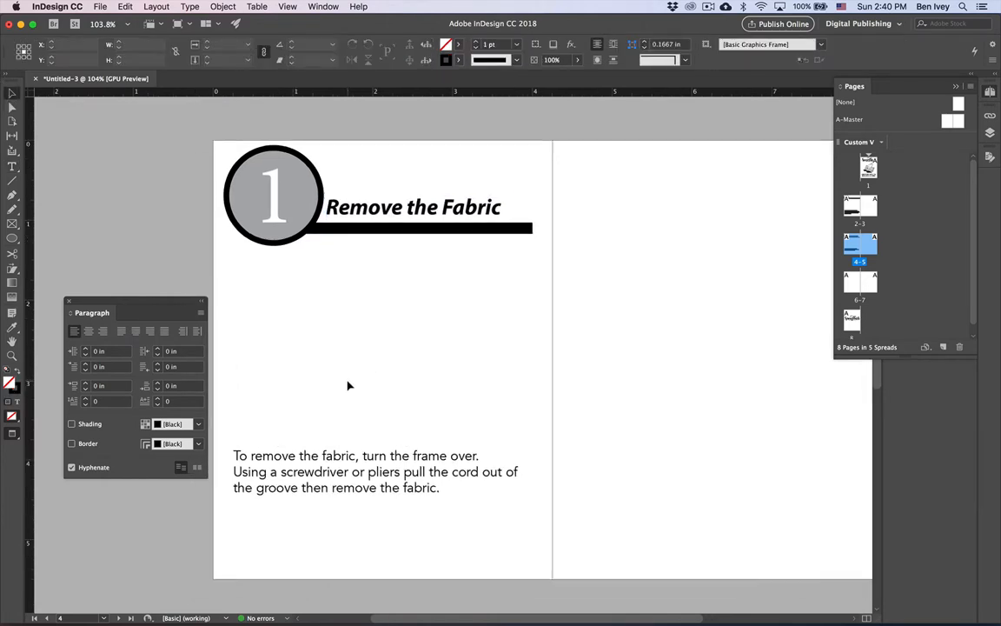
key(w)
key(w)
click(155, 5)
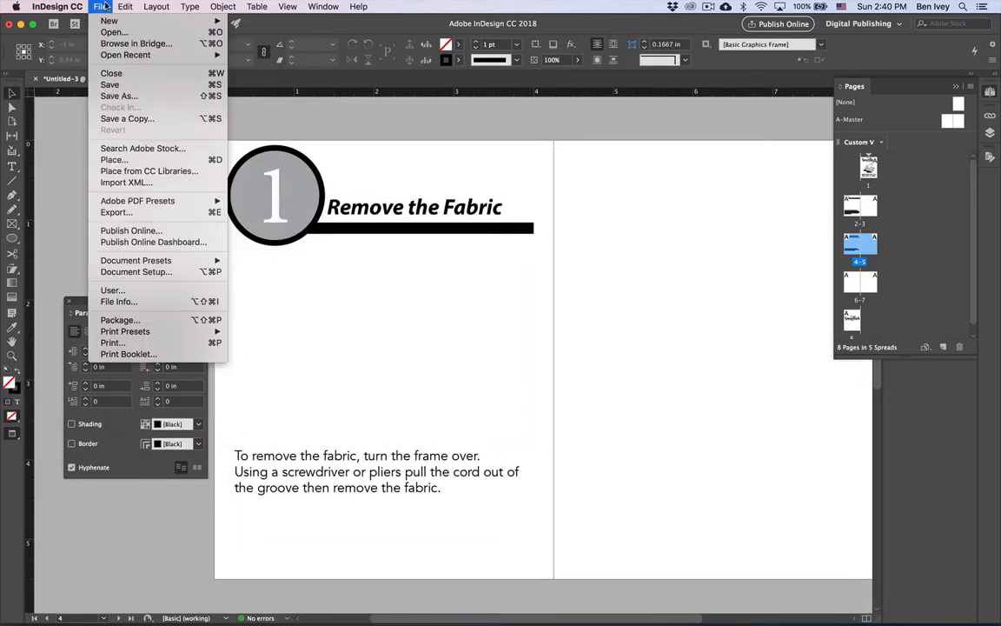
click(111, 159)
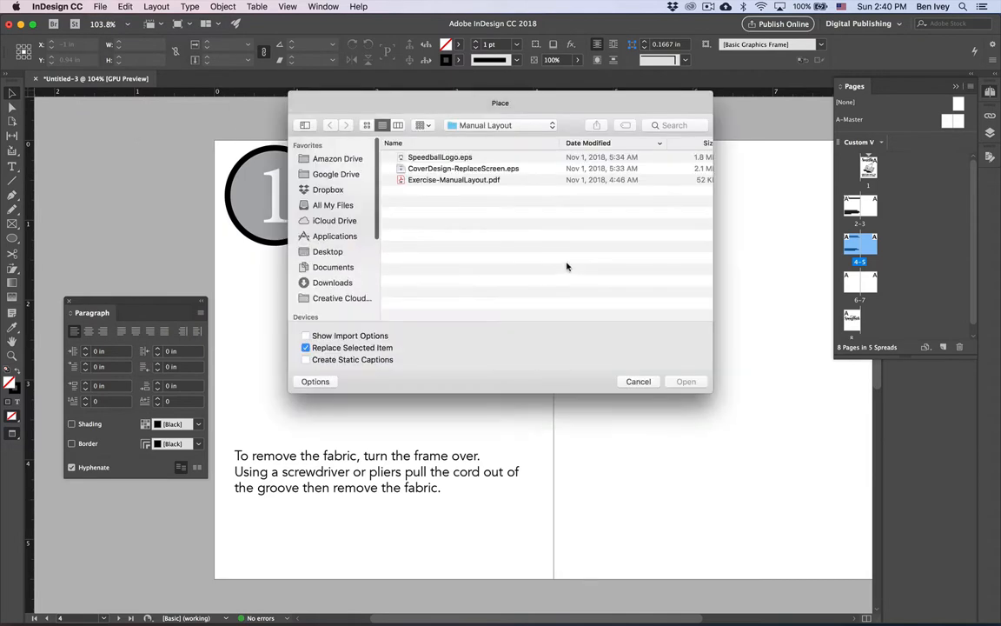
click(626, 380)
scroll(487, 361, left, 1)
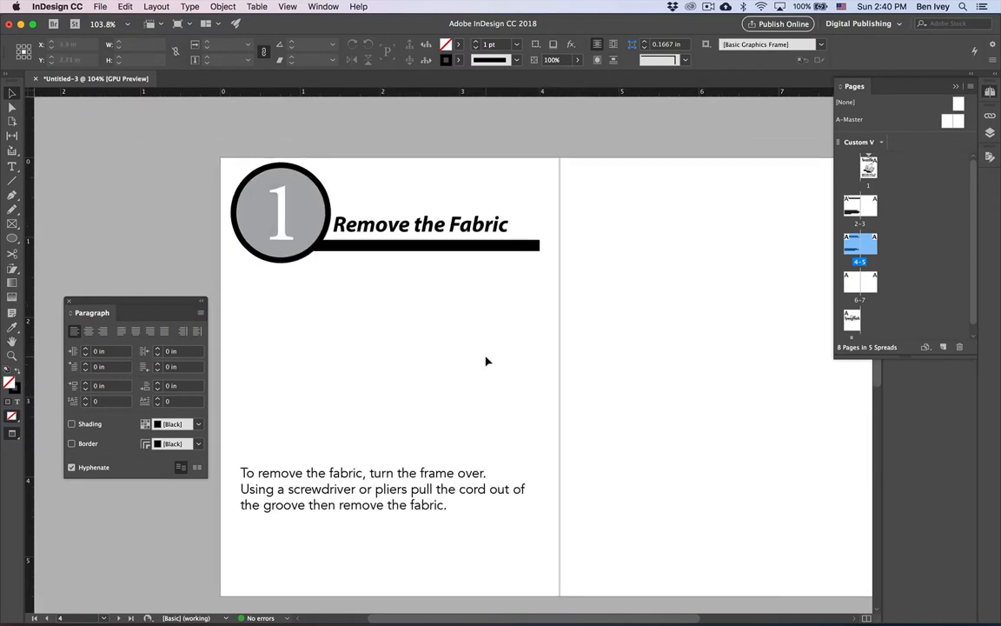
- Raise the top edge of page 4's body text frame so the frame is 1.5 in tall
scroll(486, 360, down, 2)
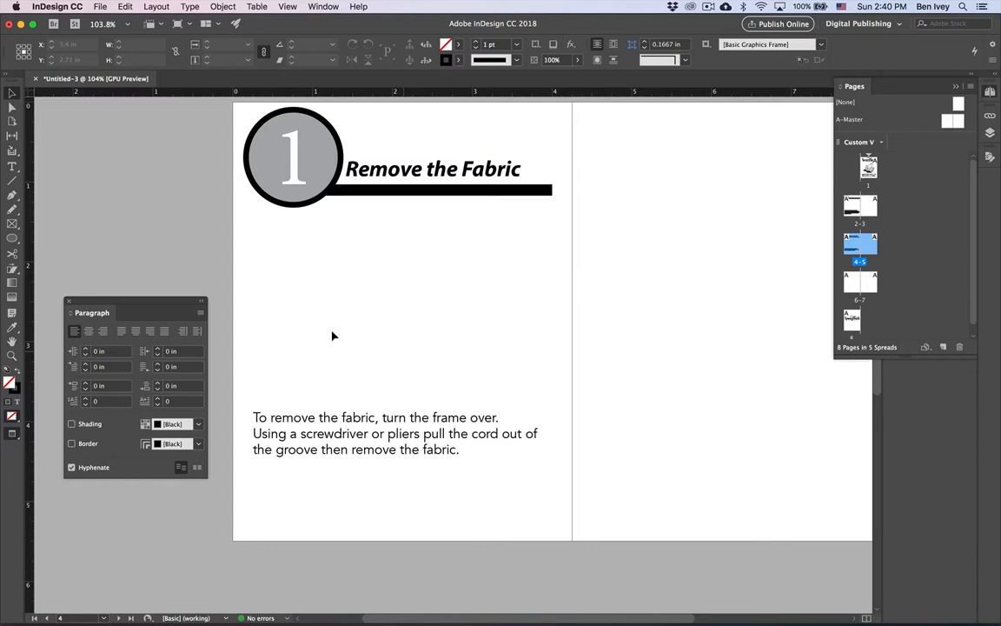
click(413, 421)
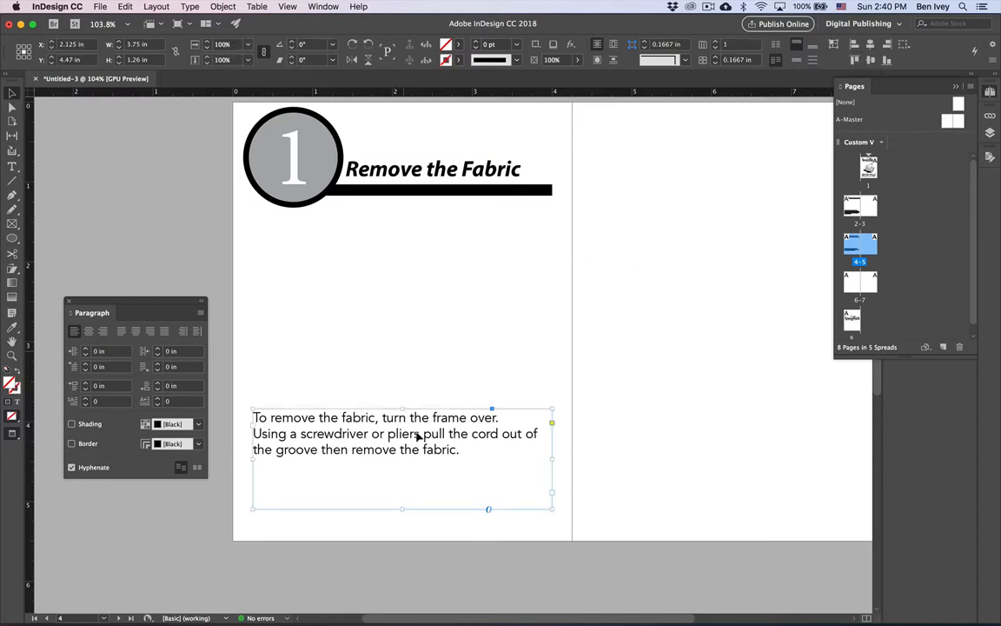
drag(402, 407, 403, 390)
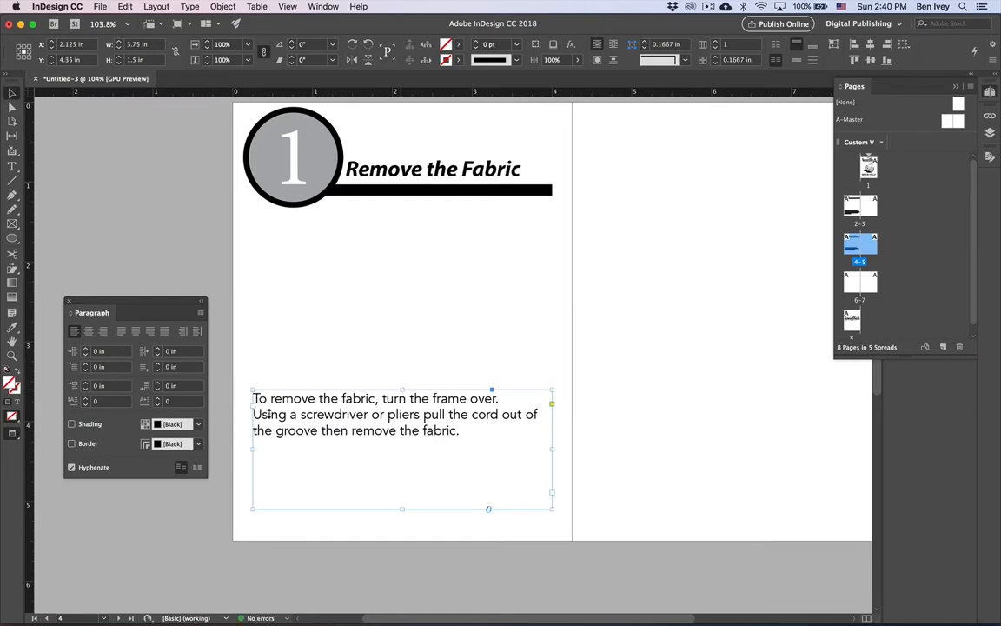
click(249, 454)
- Turn the two fabric-removal instruction lines on page 4 into a bulleted list
scroll(239, 482, up, 3)
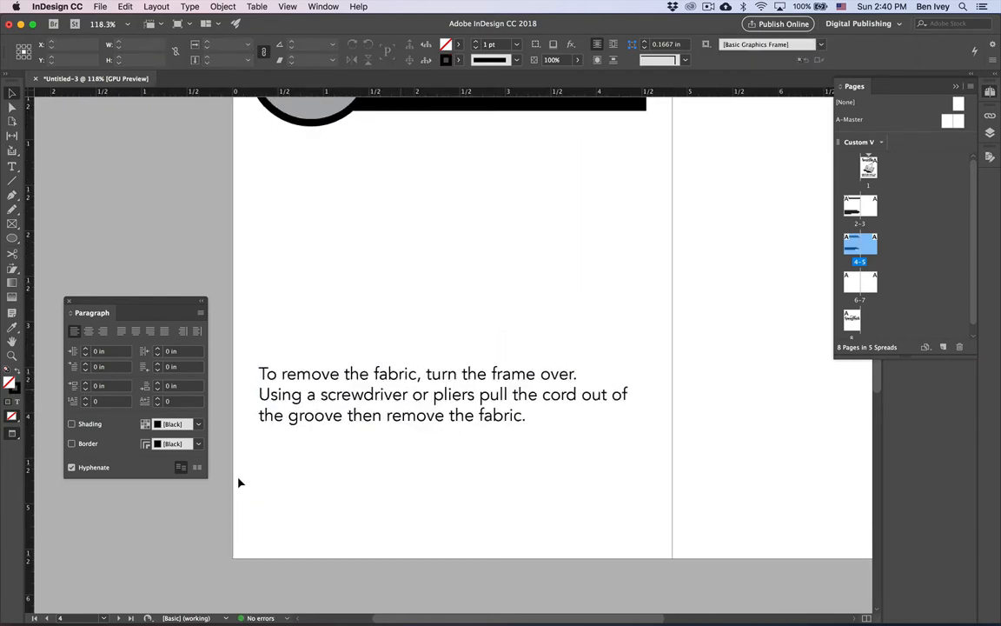
scroll(240, 482, up, 3)
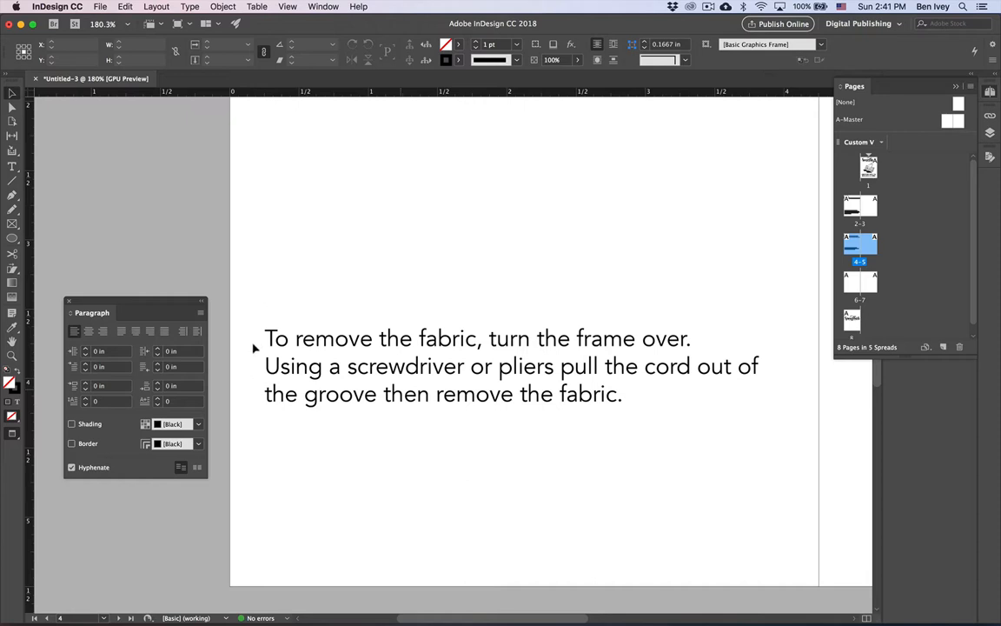
click(12, 166)
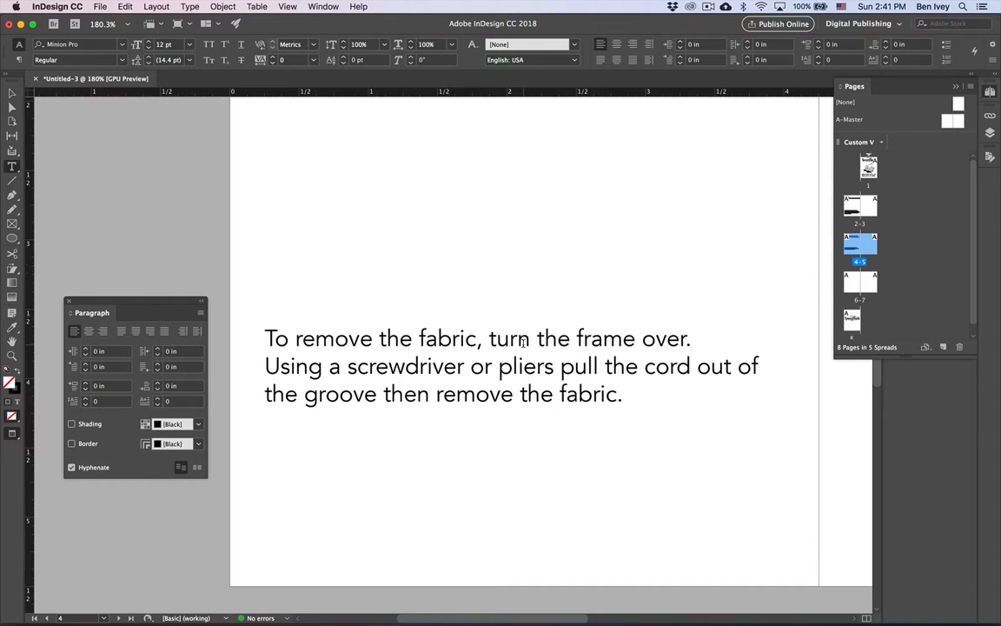
drag(623, 392, 264, 336)
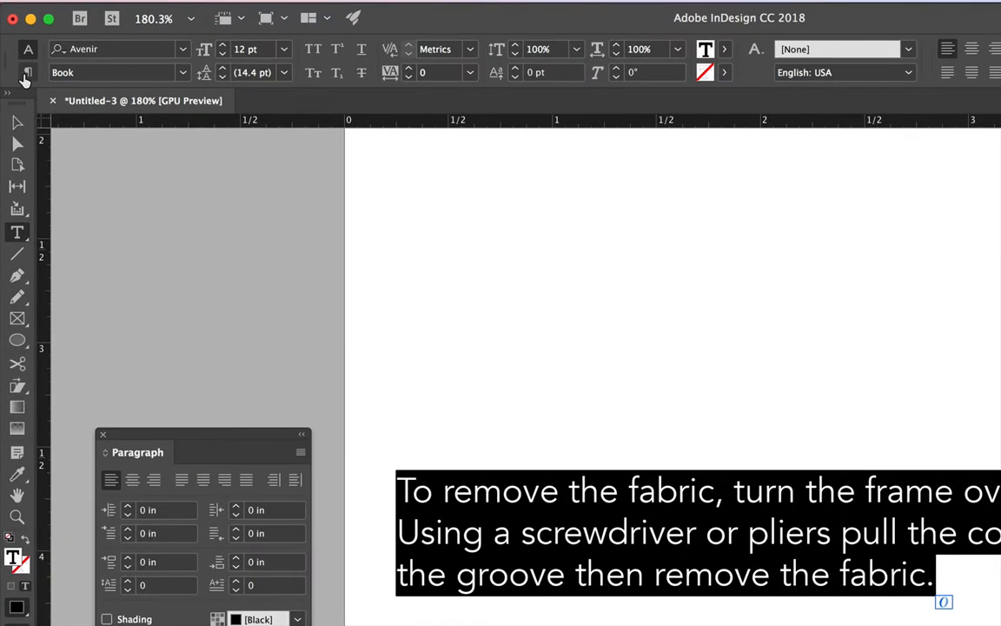
click(19, 60)
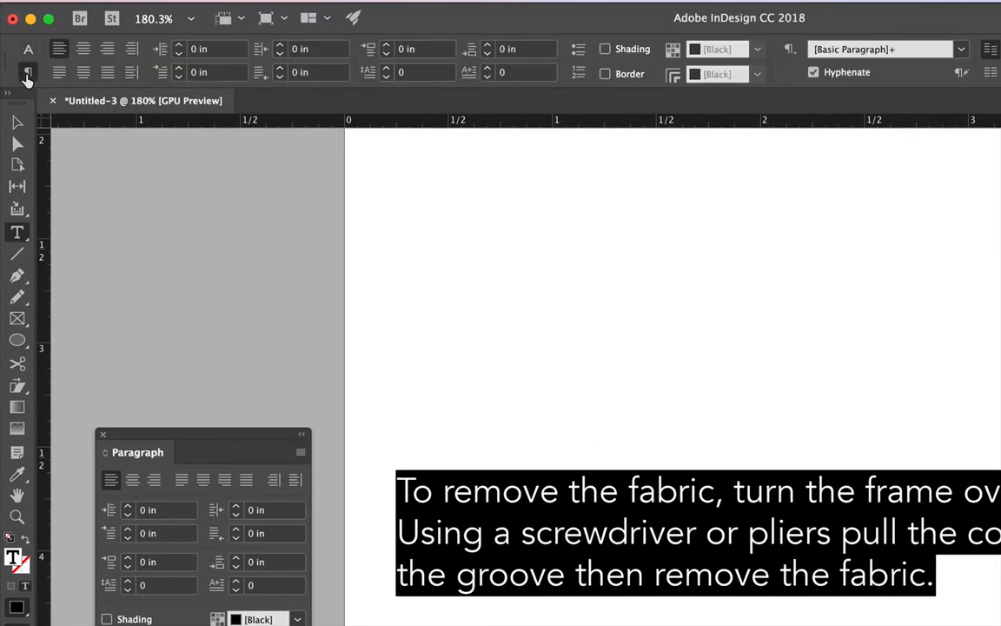
click(578, 49)
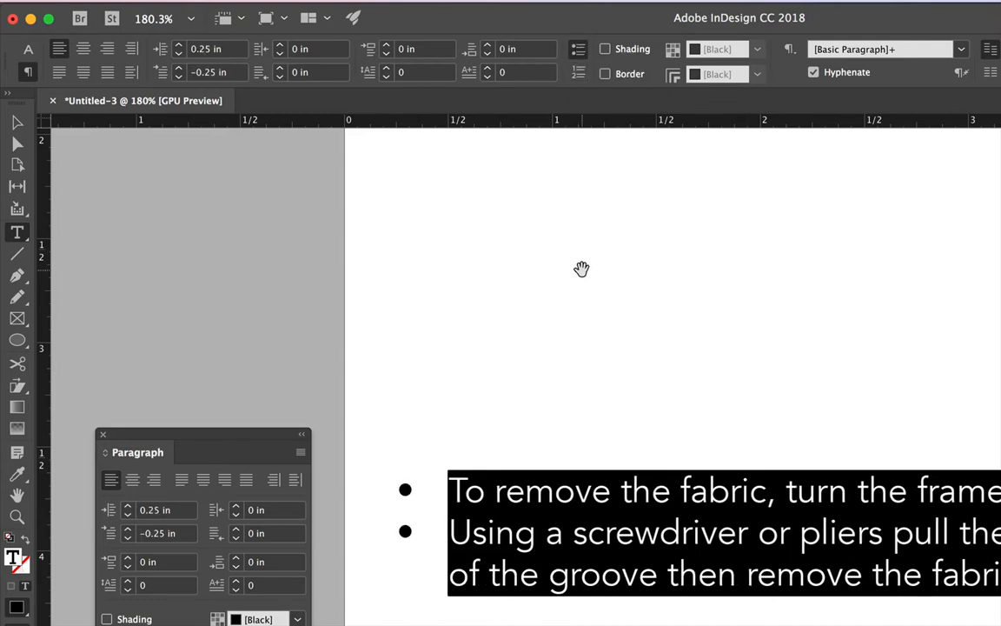
scroll(582, 269, up, 10)
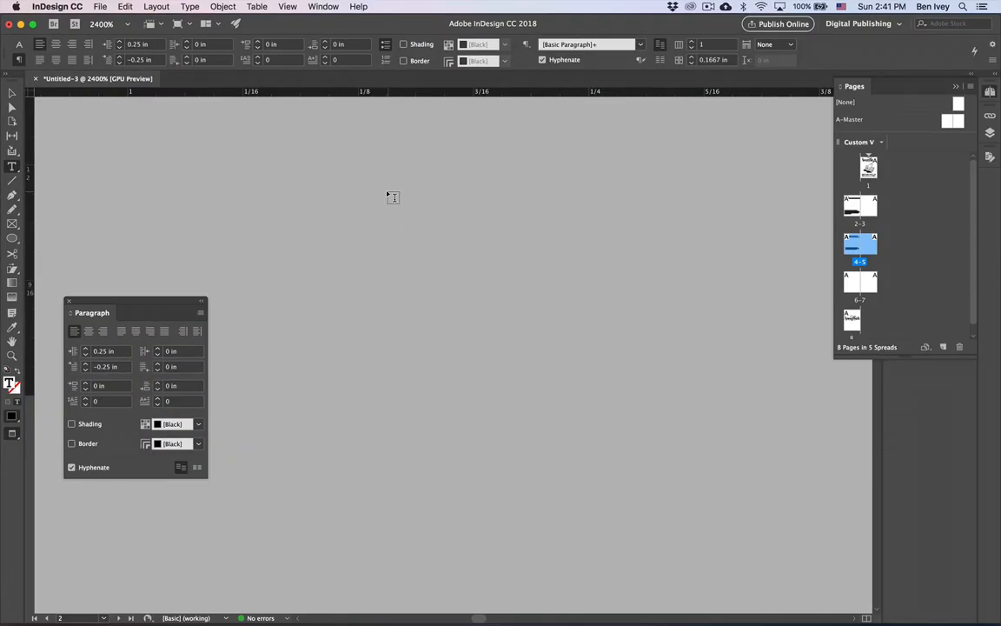
key(super+0)
scroll(466, 418, down, 5)
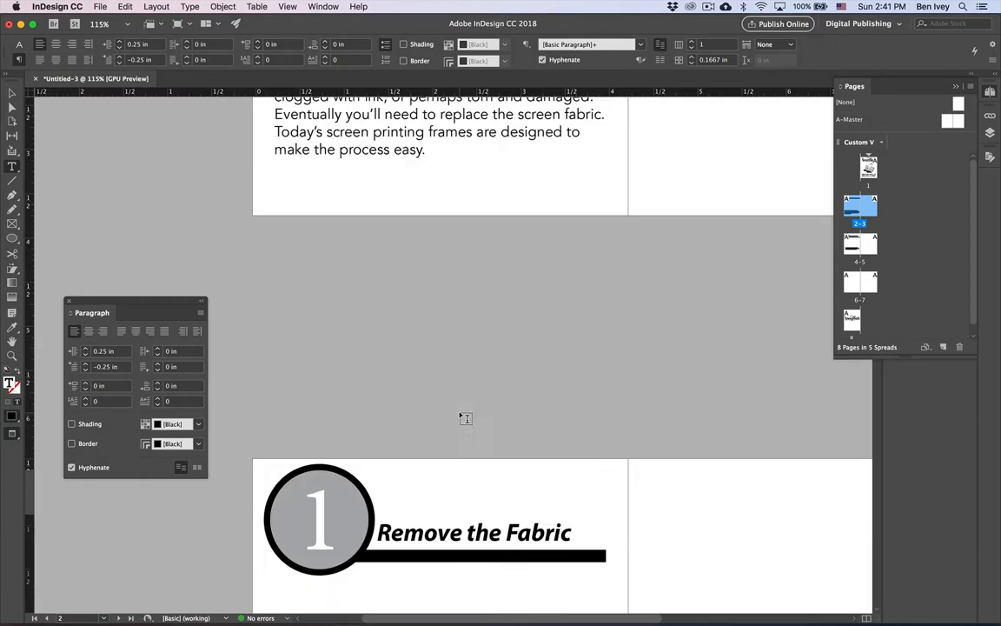
scroll(465, 418, down, 7)
scroll(466, 418, up, 3)
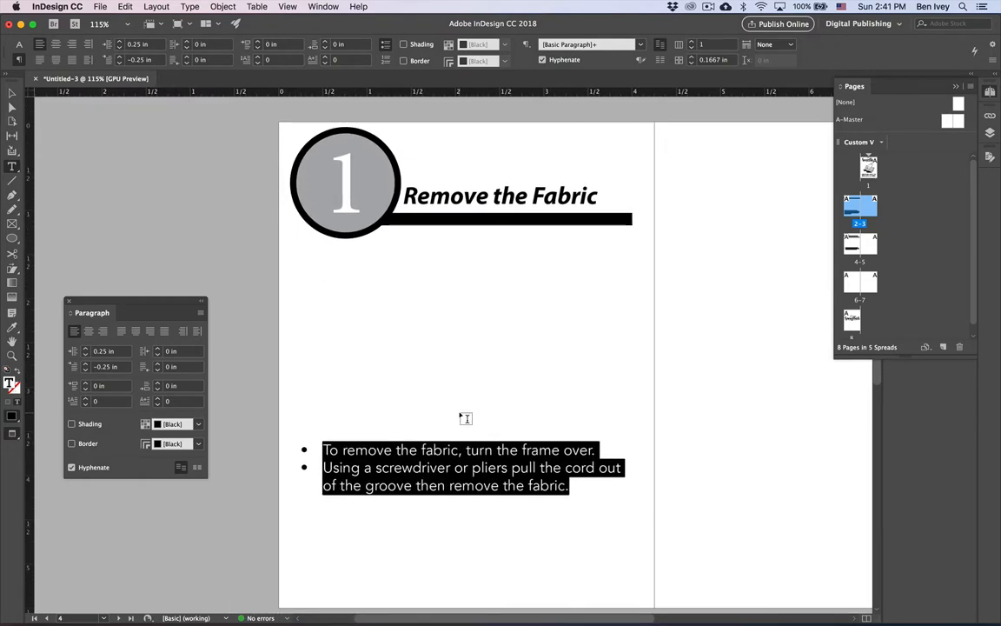
scroll(465, 418, down, 2)
scroll(462, 476, up, 5)
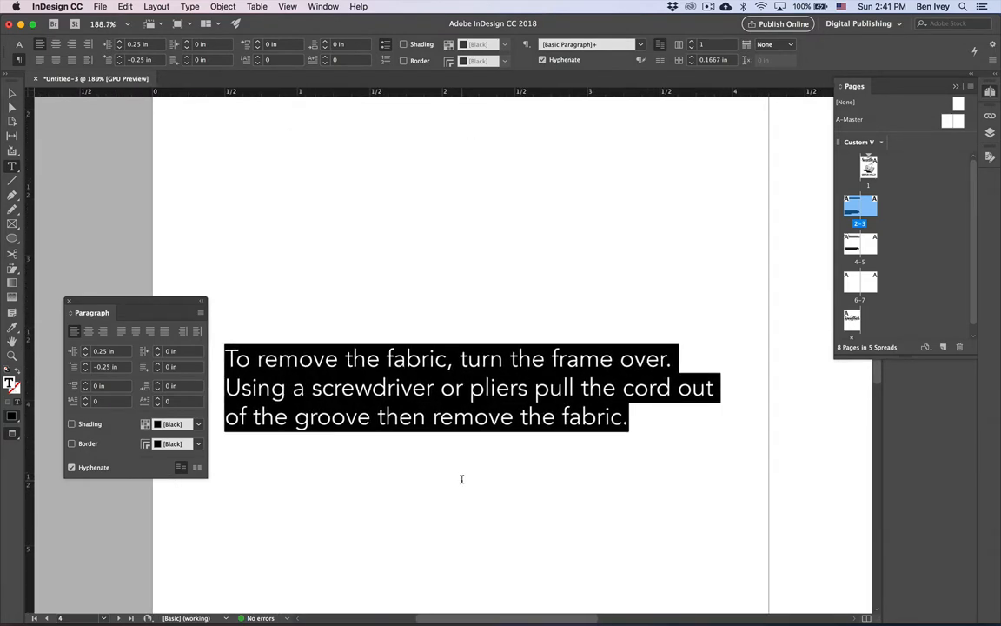
scroll(462, 479, down, 2)
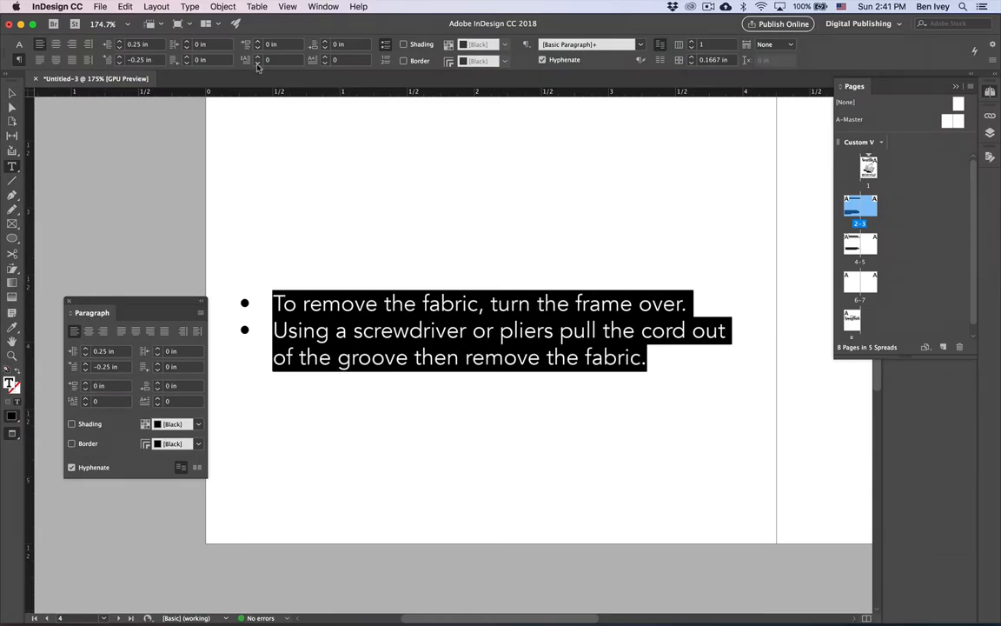
- Open the Bullets and Numbering options for the two selected instruction lines and move the dialog clear of the text
click(323, 7)
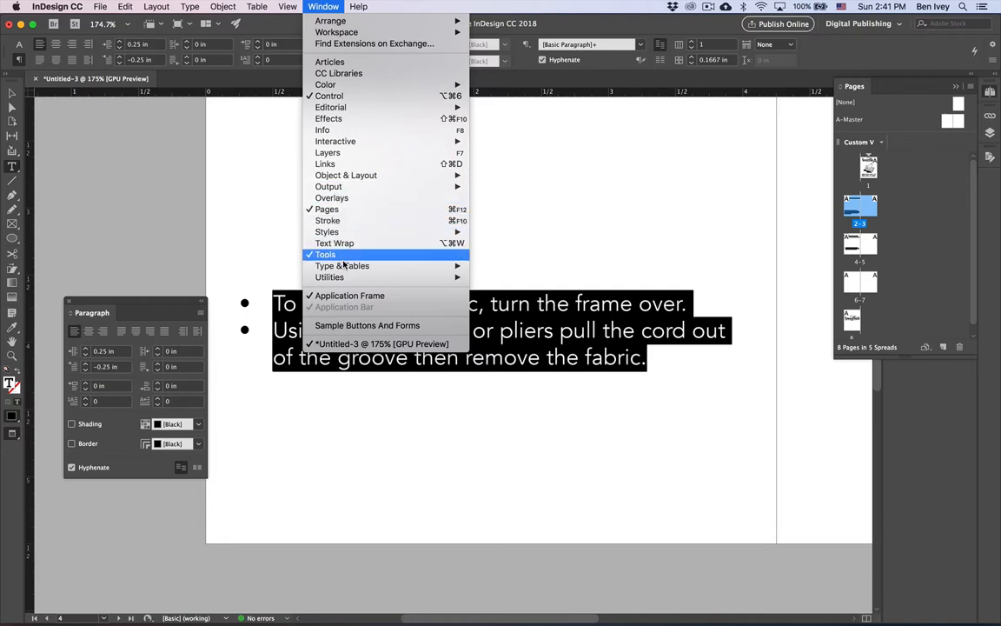
mouse_move(345, 268)
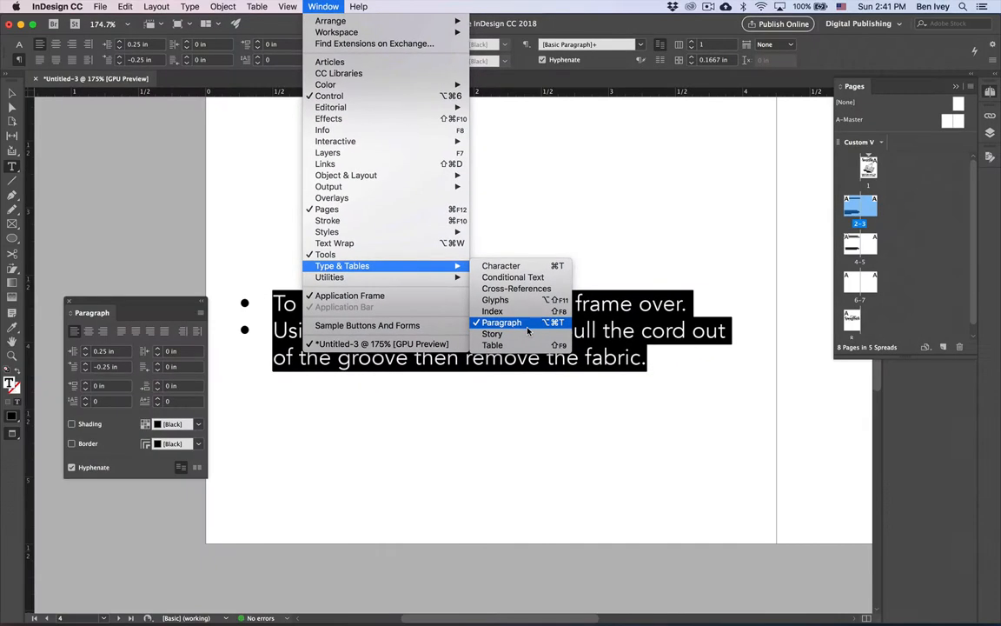
click(527, 326)
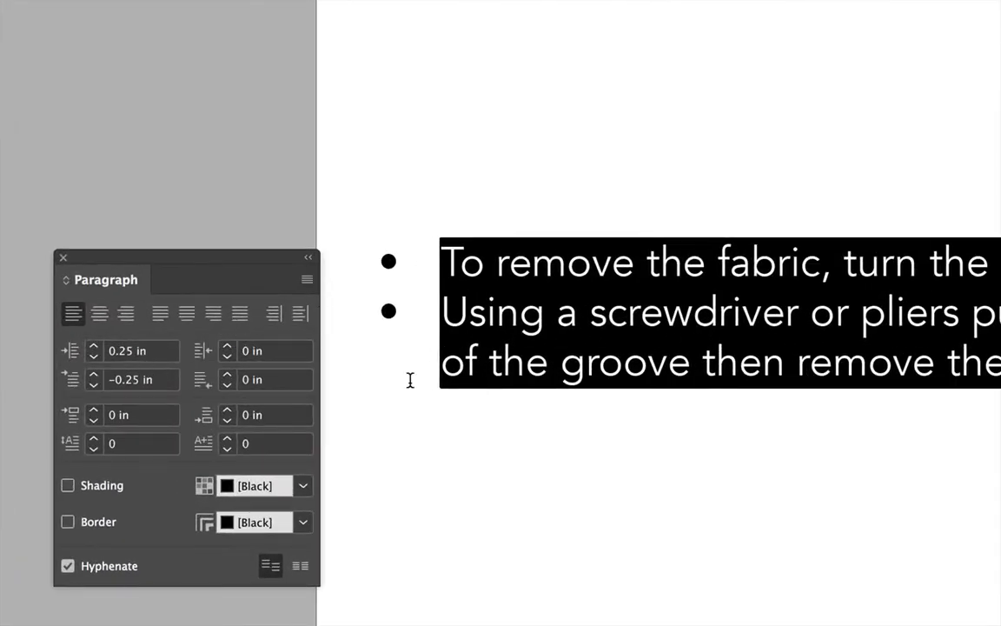
click(304, 281)
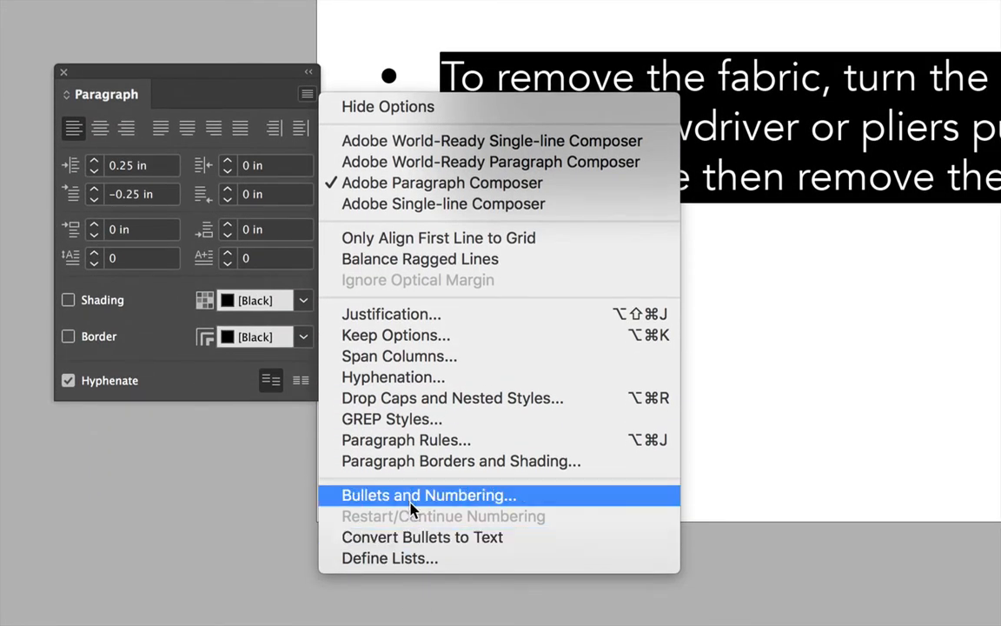
click(395, 502)
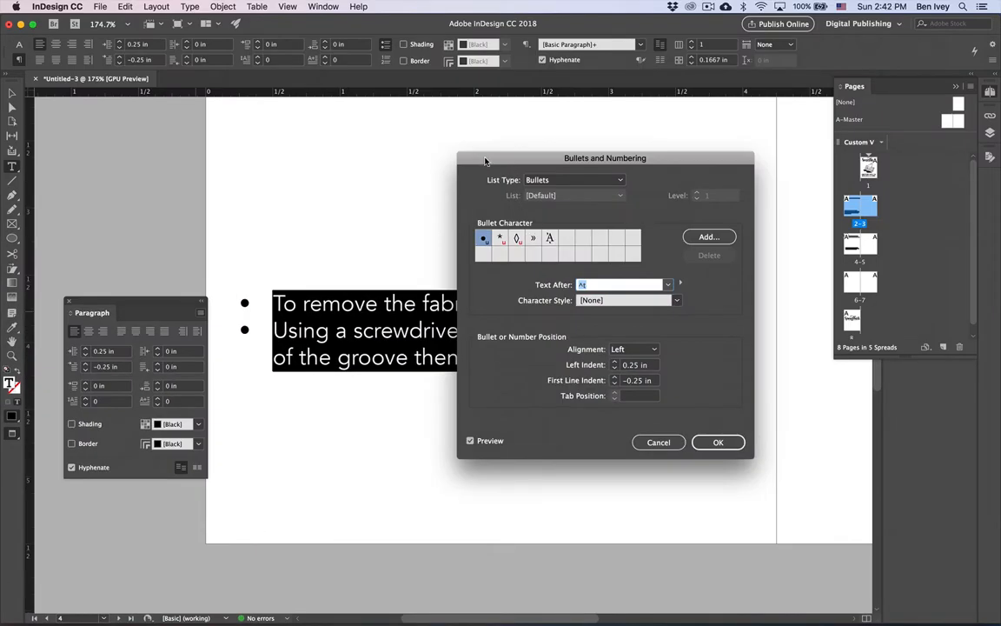
drag(487, 162, 545, 216)
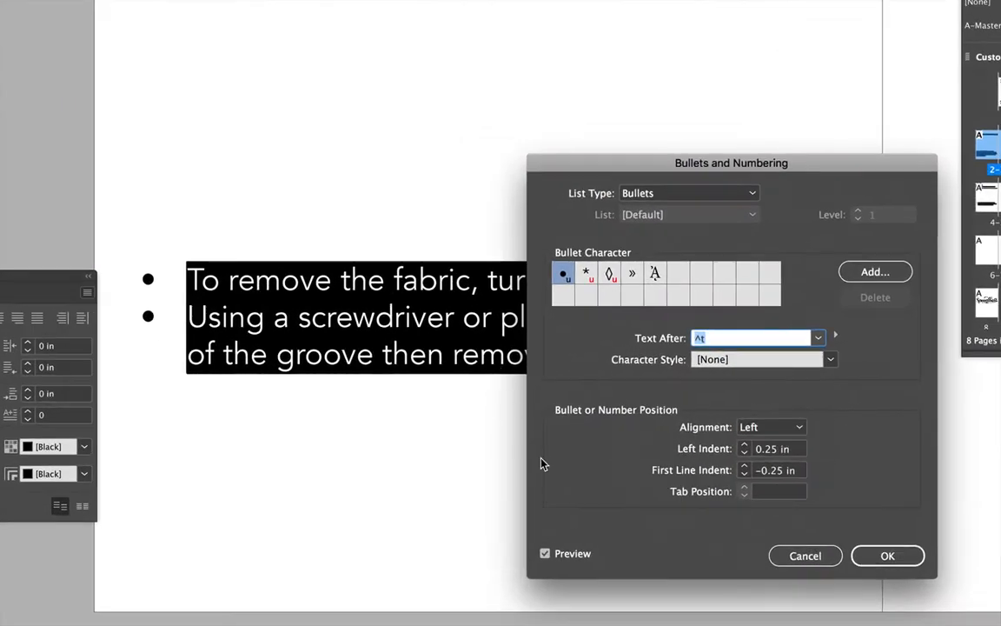
- Try the asterisk, lozenge and » bullet characters on the list
click(587, 274)
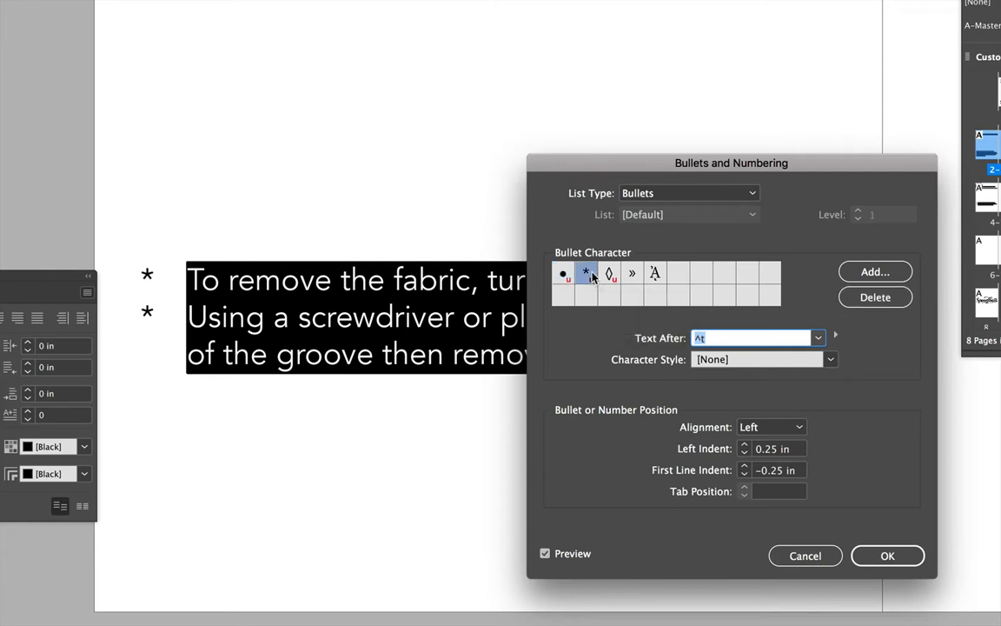
click(609, 274)
click(632, 274)
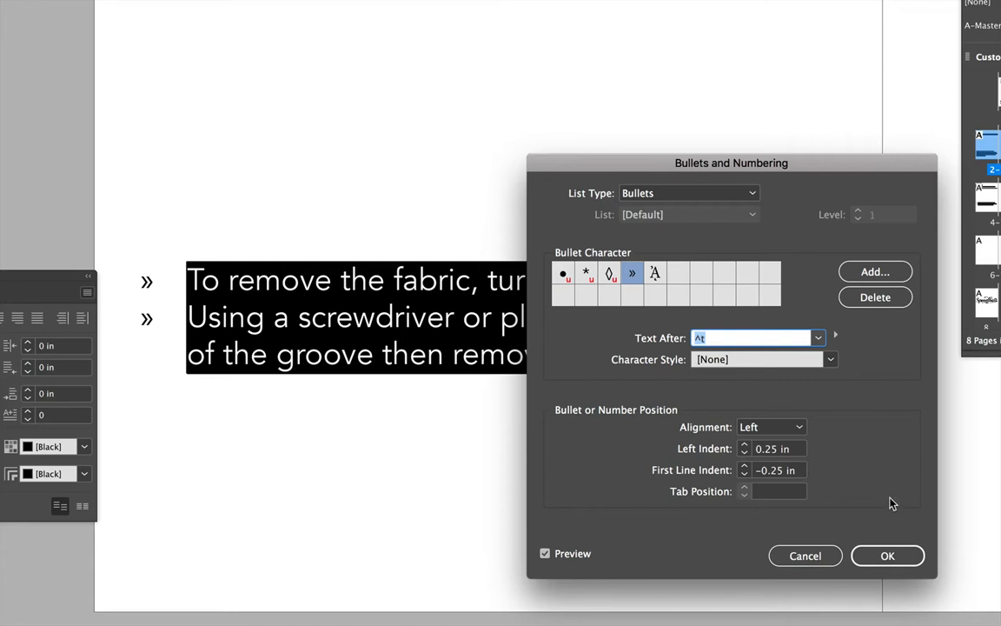
- Add the White Florette glyph from Zapf Dingbats Regular to the bullet characters and use it for the list
click(873, 272)
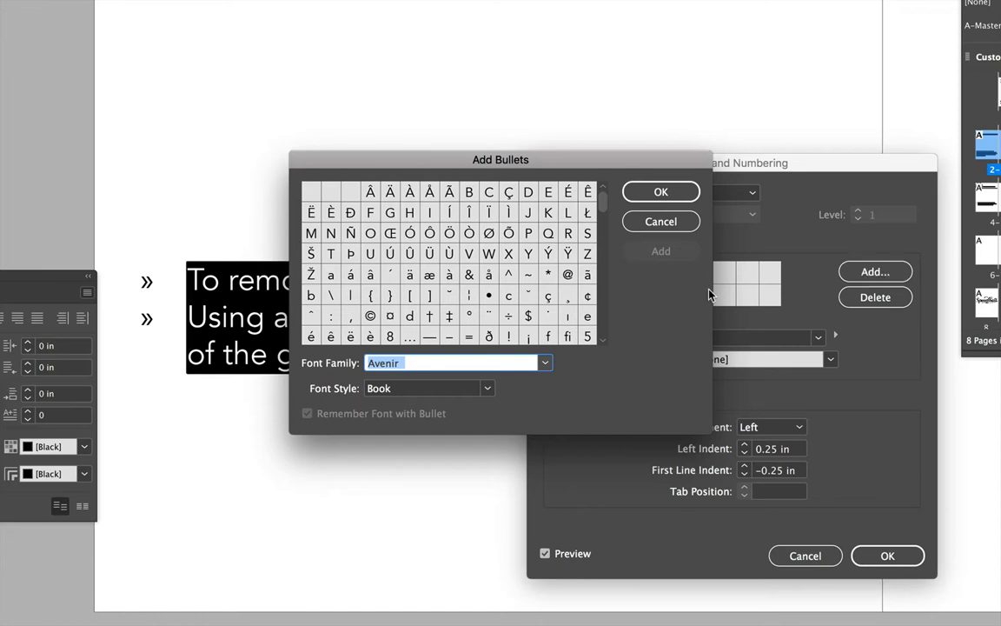
click(441, 370)
double_click(445, 372)
text(Zapf Dingbats)
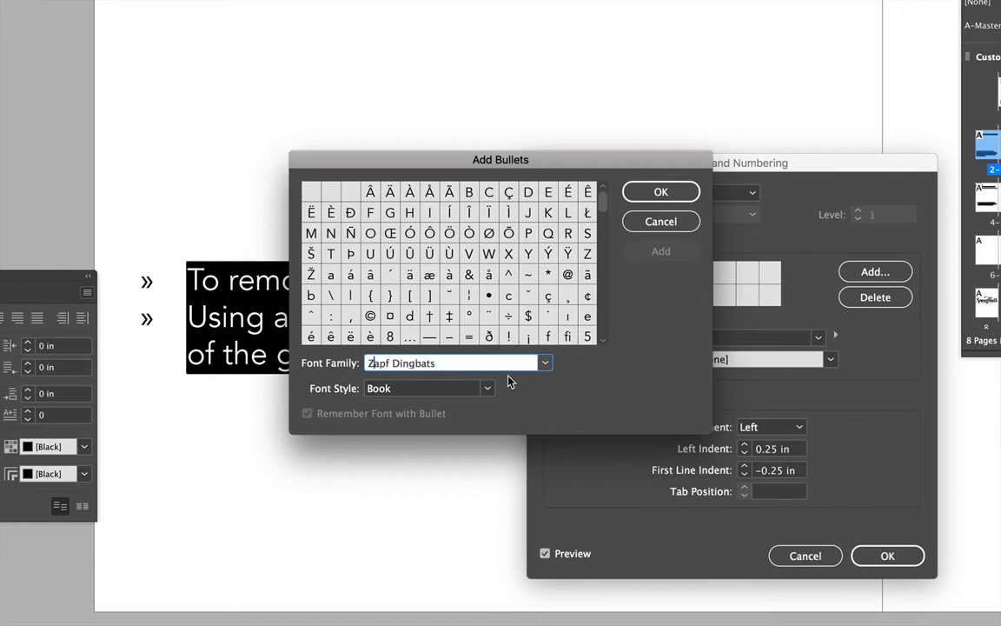
key(Tab)
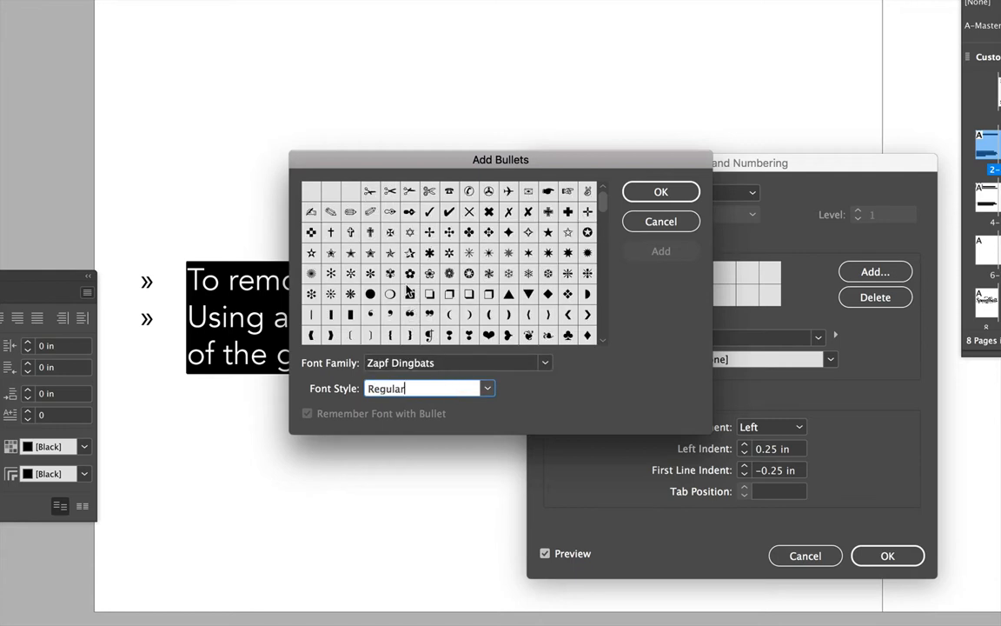
mouse_move(599, 213)
mouse_down()
mouse_move(602, 293)
mouse_move(598, 209)
mouse_up()
click(428, 274)
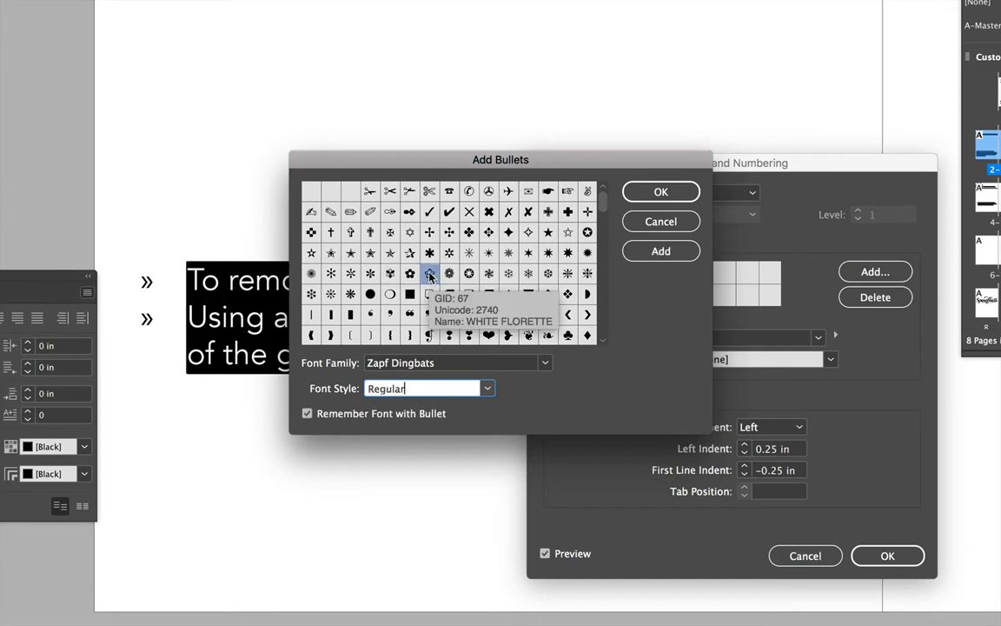
click(664, 252)
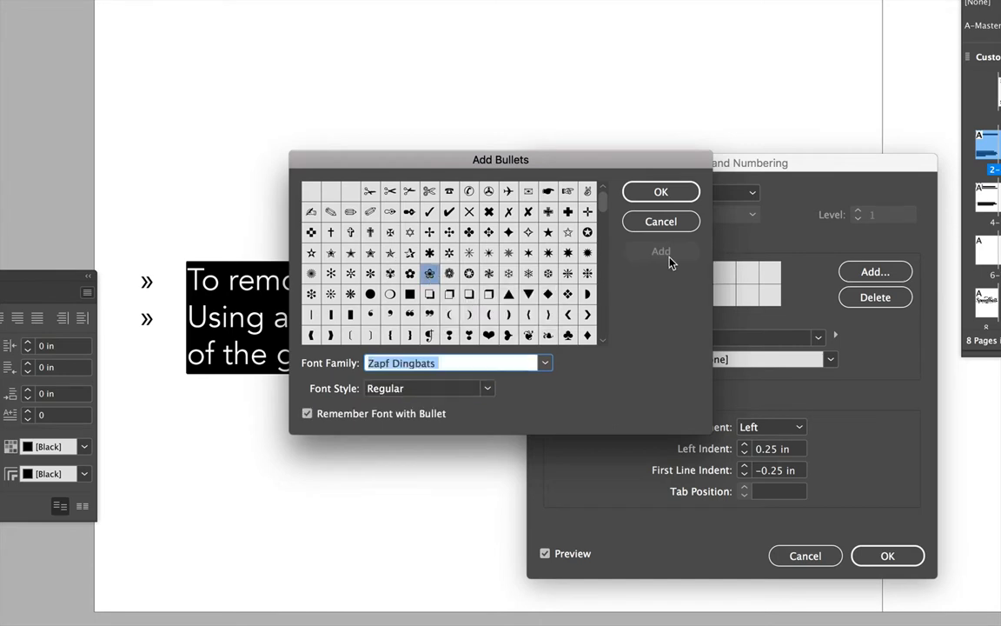
click(659, 192)
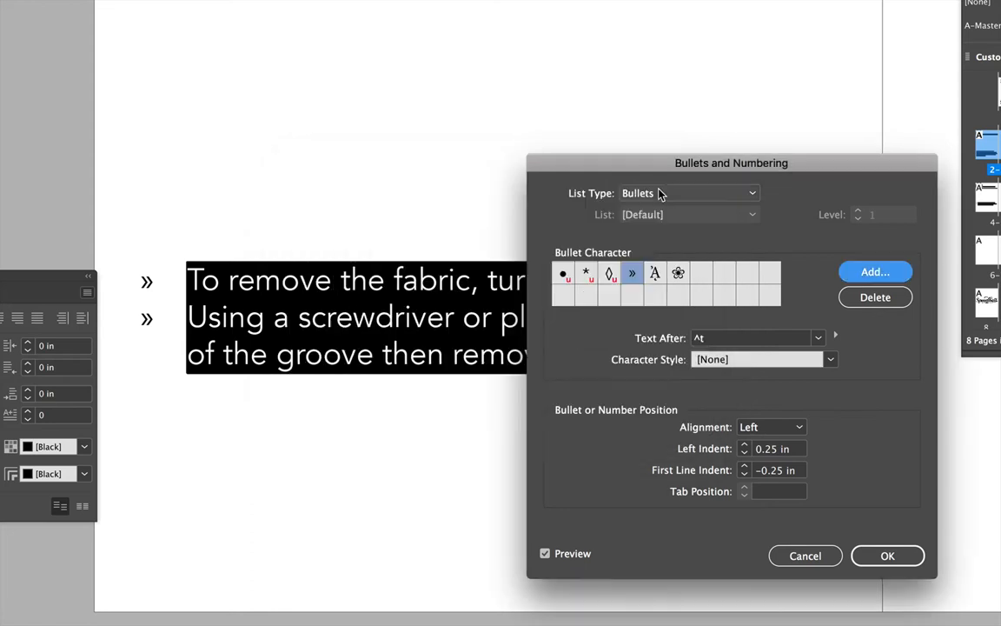
click(678, 274)
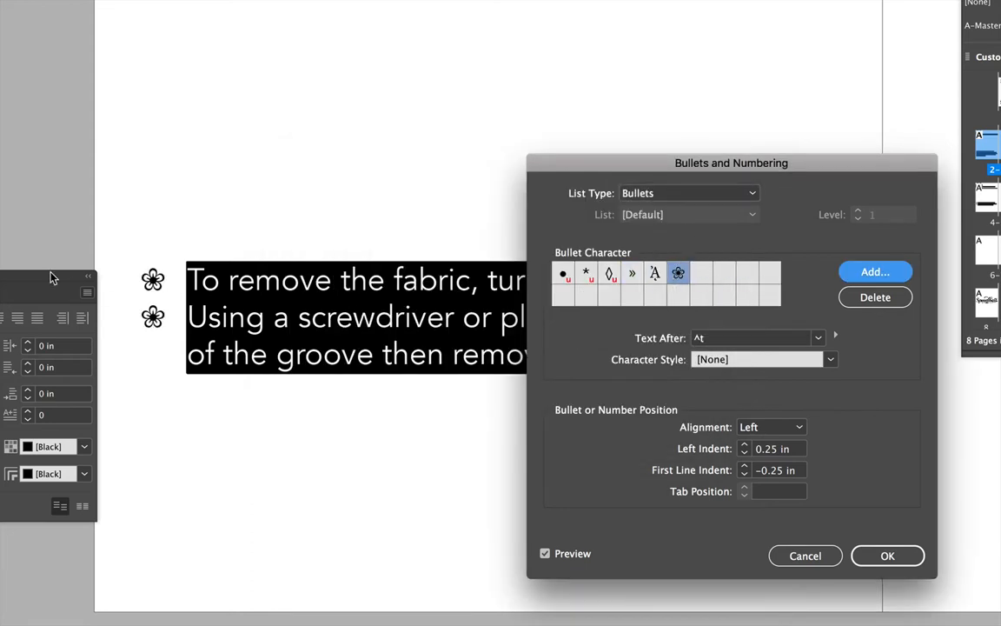
- Increase the bulleted list's left indent to 0.4375 in, keeping the dialog clear of the text
drag(604, 165, 623, 136)
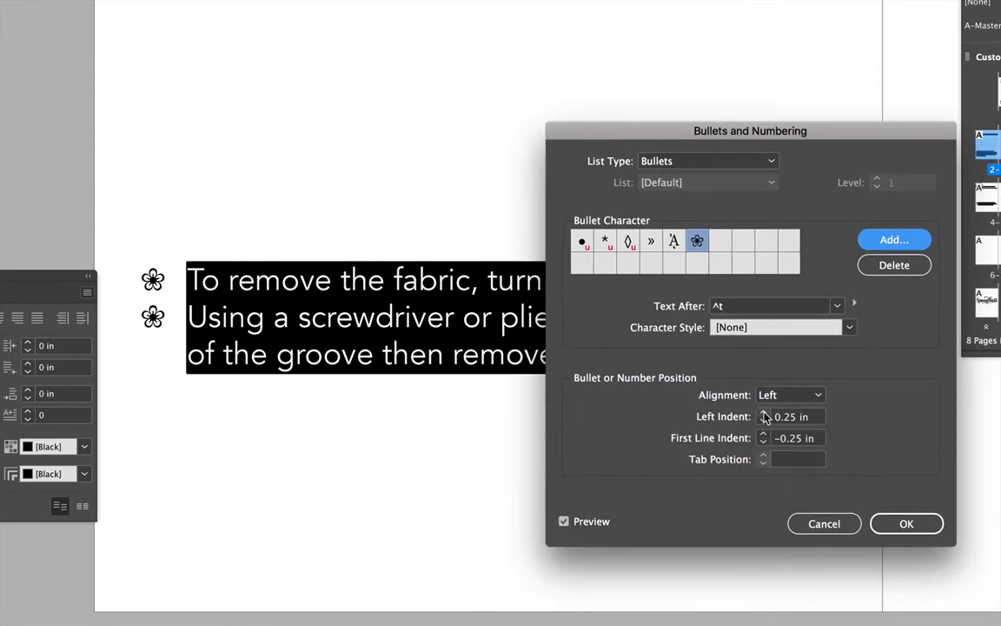
click(764, 415)
click(764, 414)
click(764, 414)
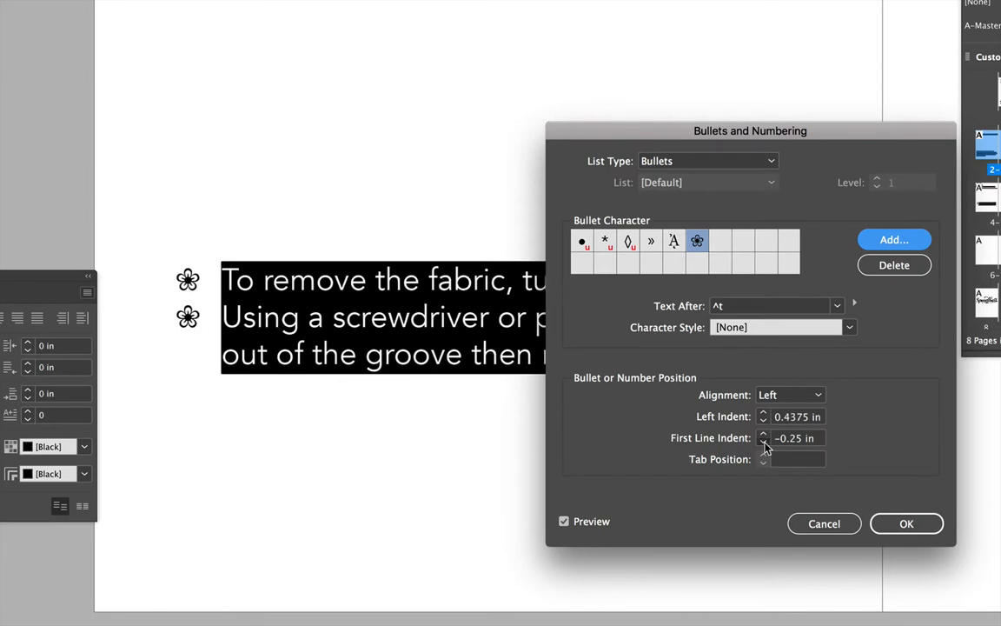
- Set the bulleted list's first line indent to -0.3125 in and apply the bullet settings
click(764, 441)
click(764, 441)
click(764, 434)
click(763, 434)
click(763, 442)
click(764, 441)
click(764, 434)
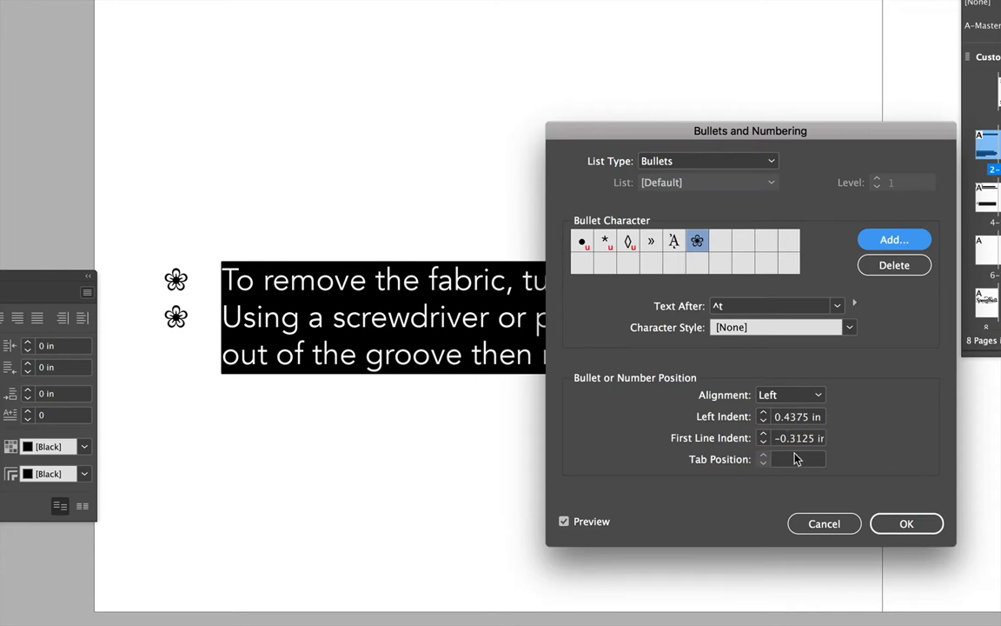
click(894, 531)
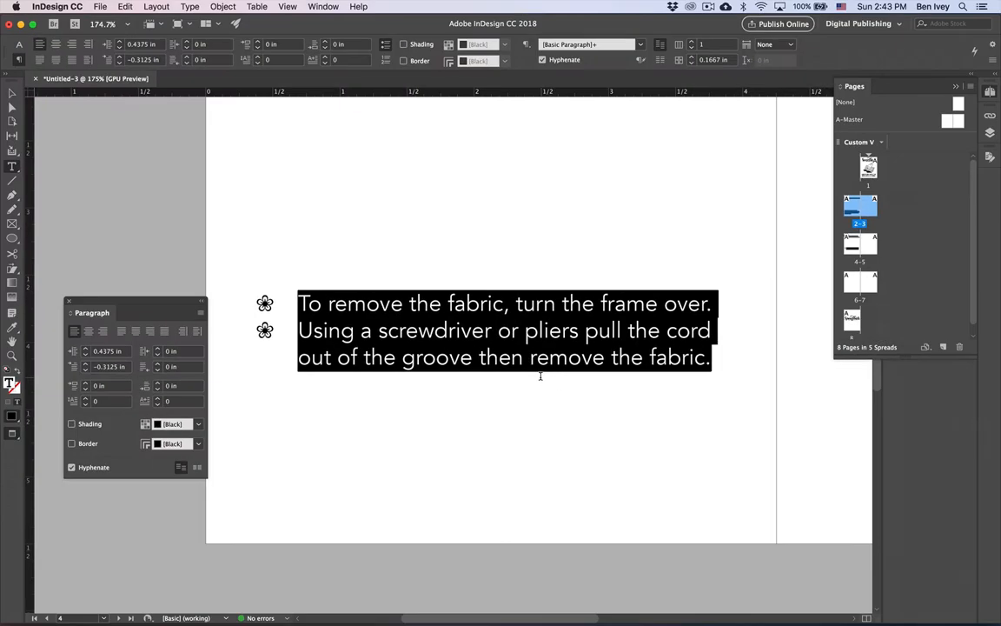
- Copy the "Using a screwdriver or pliers" bullet and delete it from the page 4 text frame
scroll(539, 379, down, 5)
scroll(539, 380, up, 5)
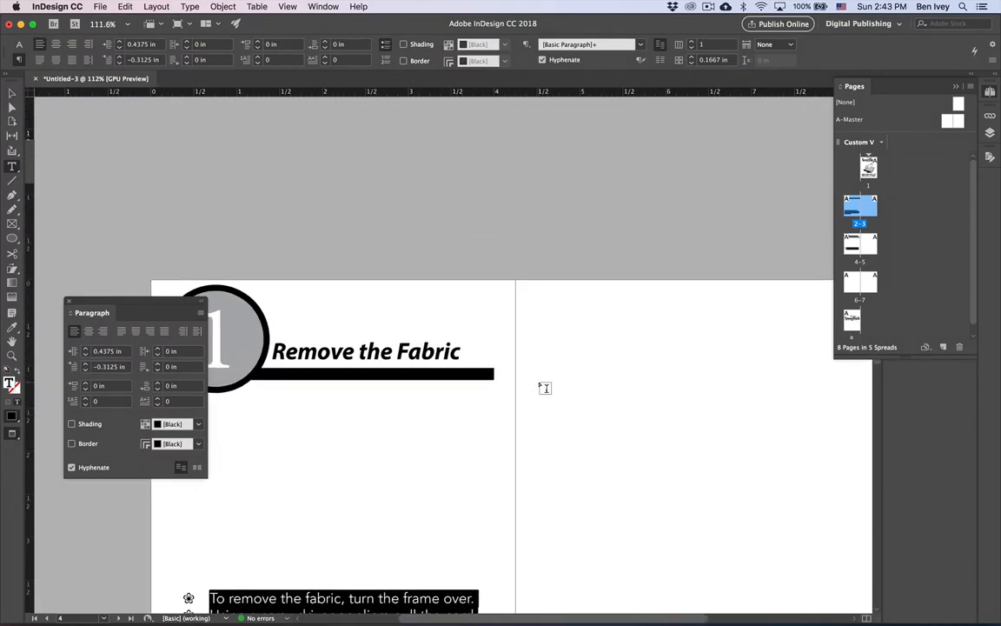
scroll(545, 388, down, 6)
scroll(545, 388, down, 3)
scroll(543, 387, up, 4)
scroll(522, 373, left, 1)
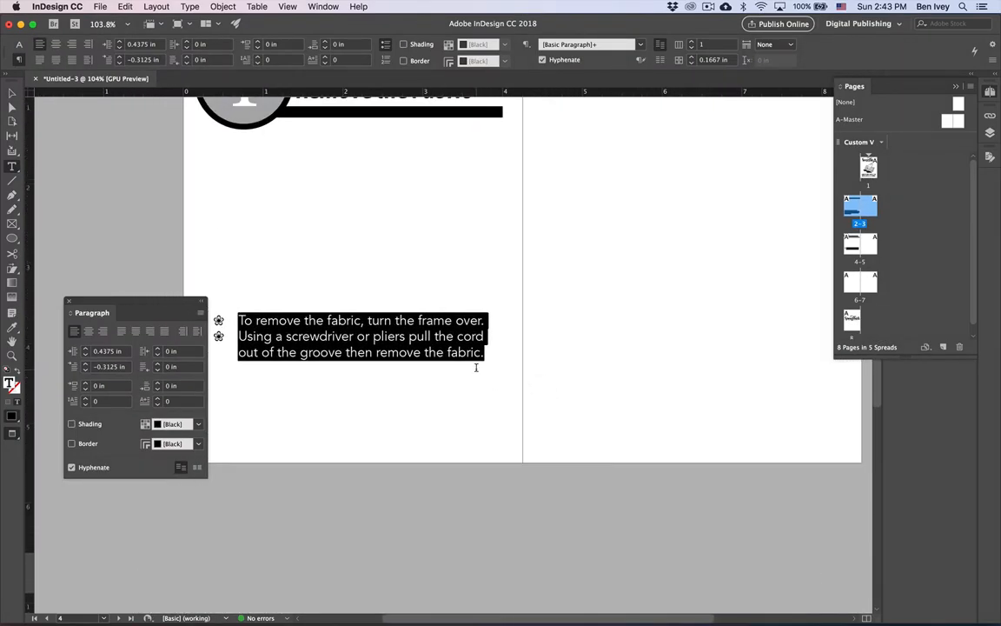
click(487, 353)
drag(486, 353, 236, 336)
key(cmd+c)
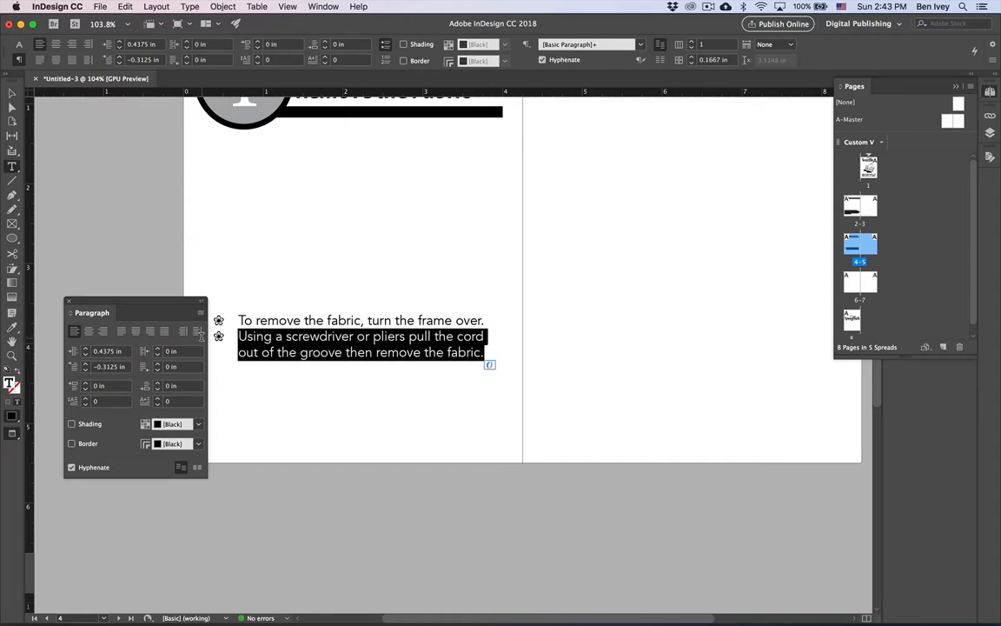
key(BackSpace)
- Shorten the page 4 instruction frame from its upper edge to about 0.34 in high, around its single bullet
click(12, 93)
key(w)
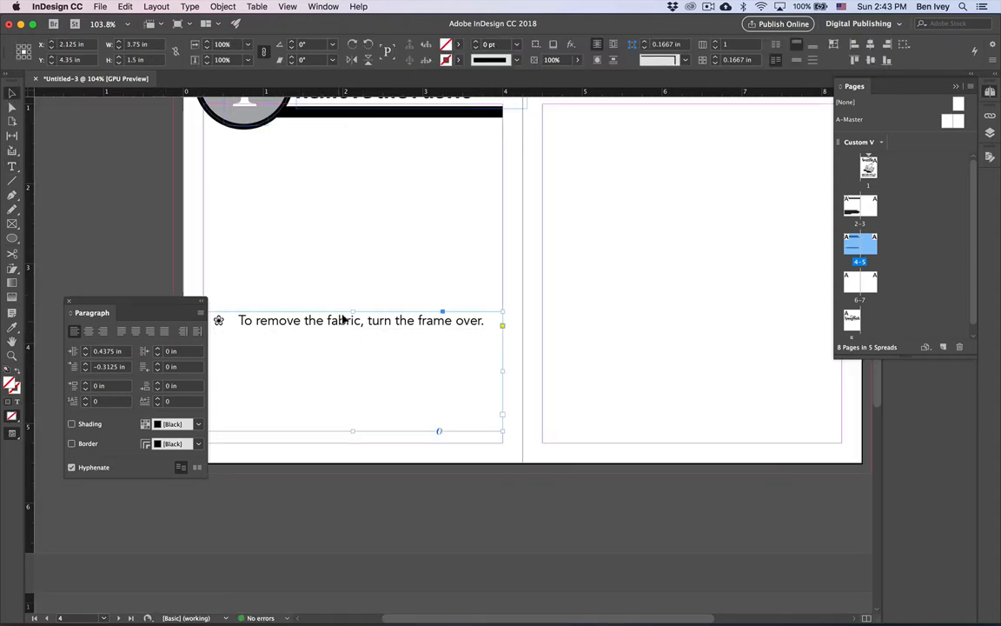
drag(351, 310, 352, 404)
- Draw a text frame about 3.75 by 1.44 in at the foot of page 5 and paste the copied bullet into it
scroll(439, 359, right, 3)
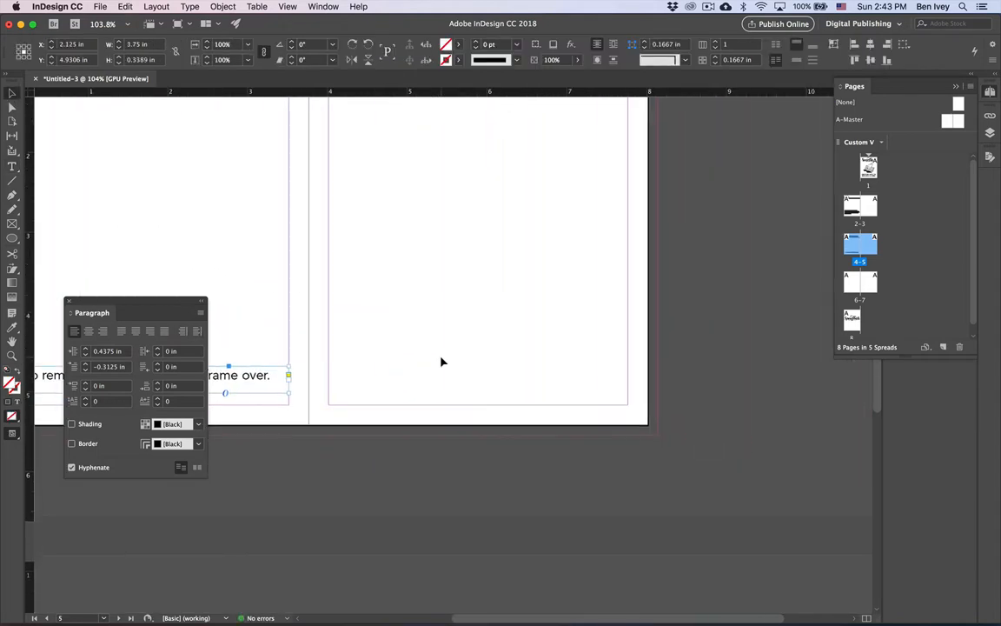
key(t)
drag(308, 293, 606, 407)
key(cmd+v)
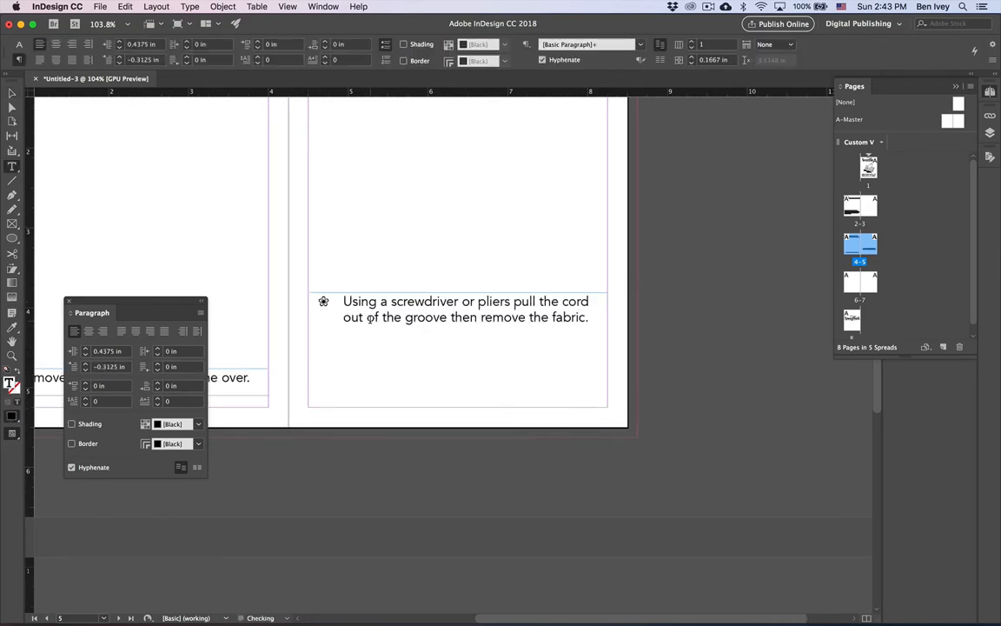
- Shorten the page 5 text frame from its upper edge to about 0.57 in high and move the Paragraph panel aside
key(Escape)
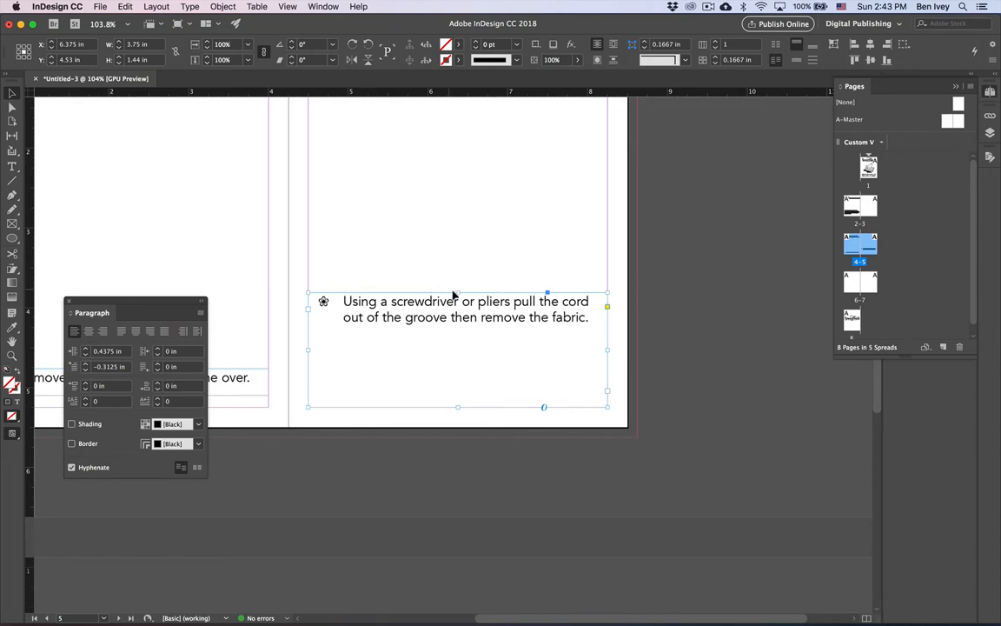
drag(459, 292, 467, 361)
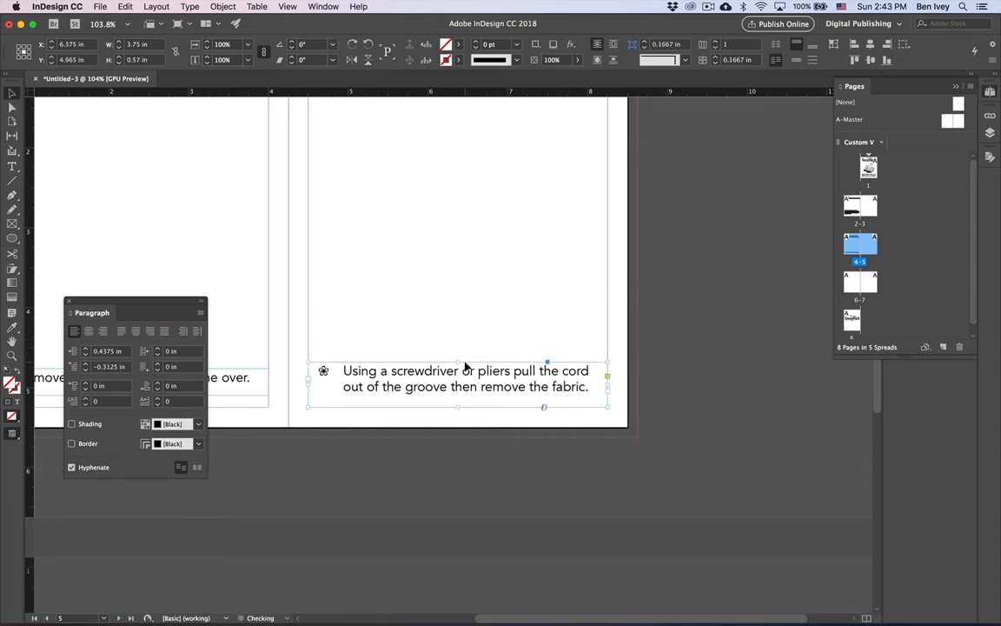
scroll(418, 334, left, 2)
key(cmd+alt+0)
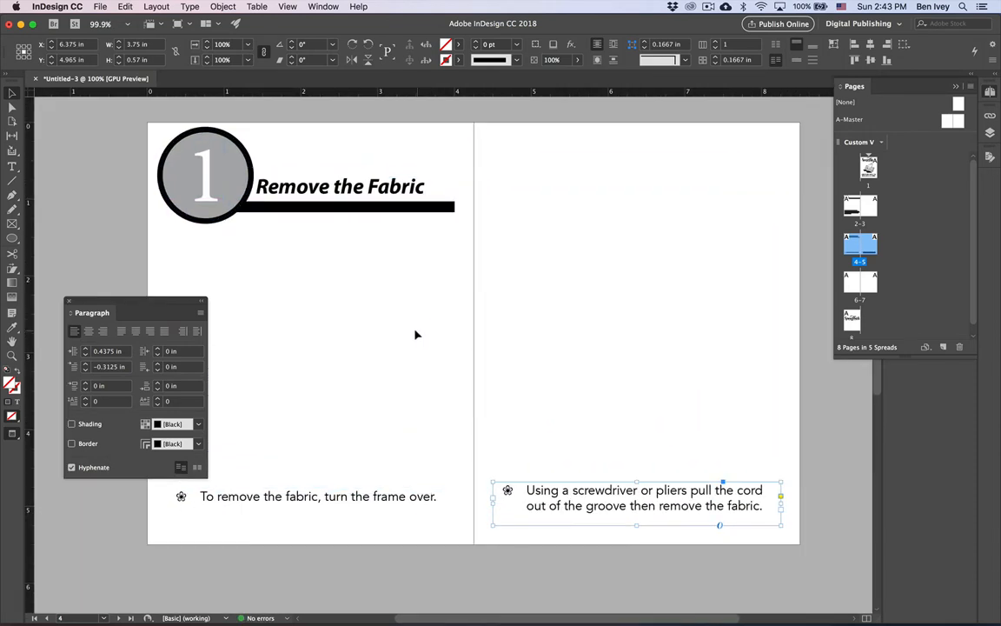
drag(130, 301, 85, 337)
click(351, 332)
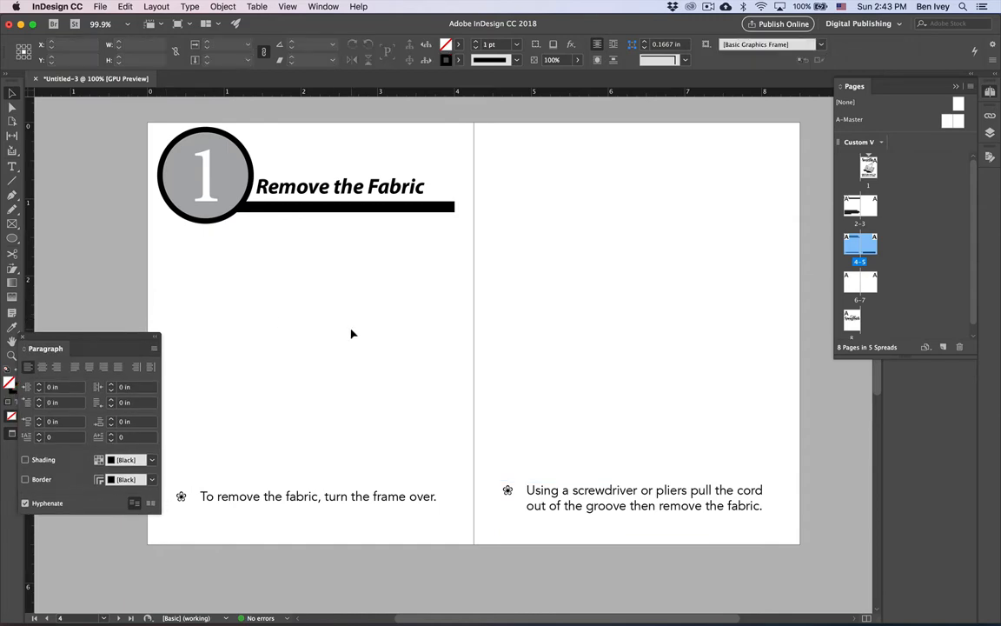
- Start placing a graphic on the page 2-3 spread and select Tools.ai from the Desktop
scroll(351, 333, up, 10)
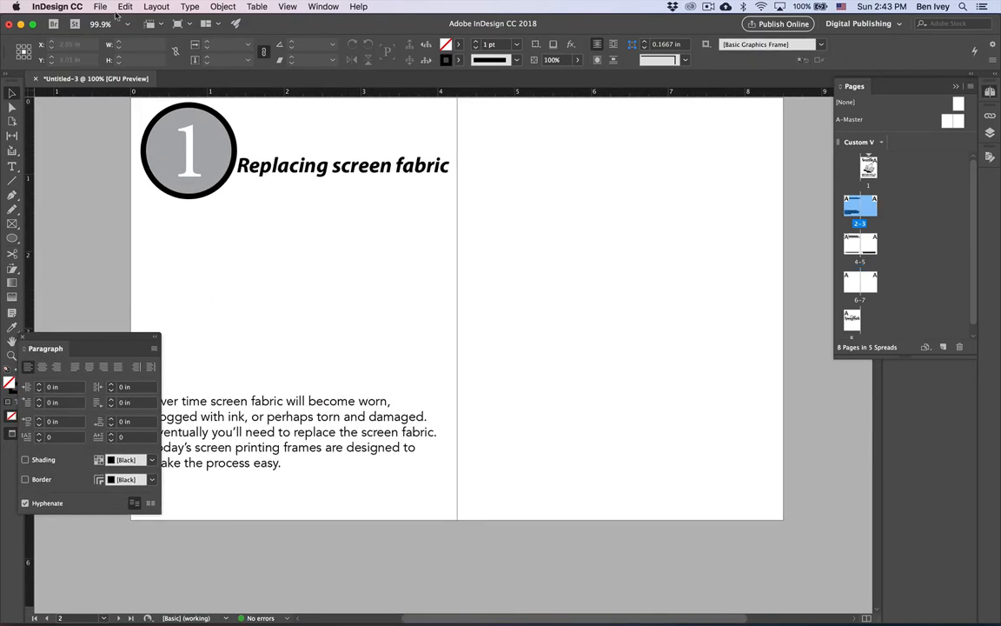
click(91, 5)
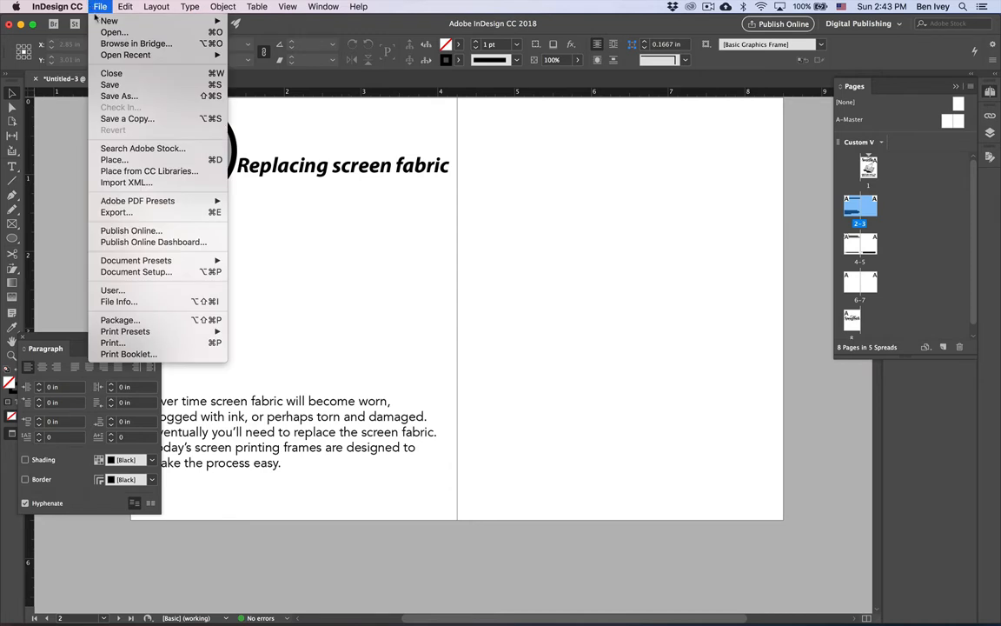
click(130, 160)
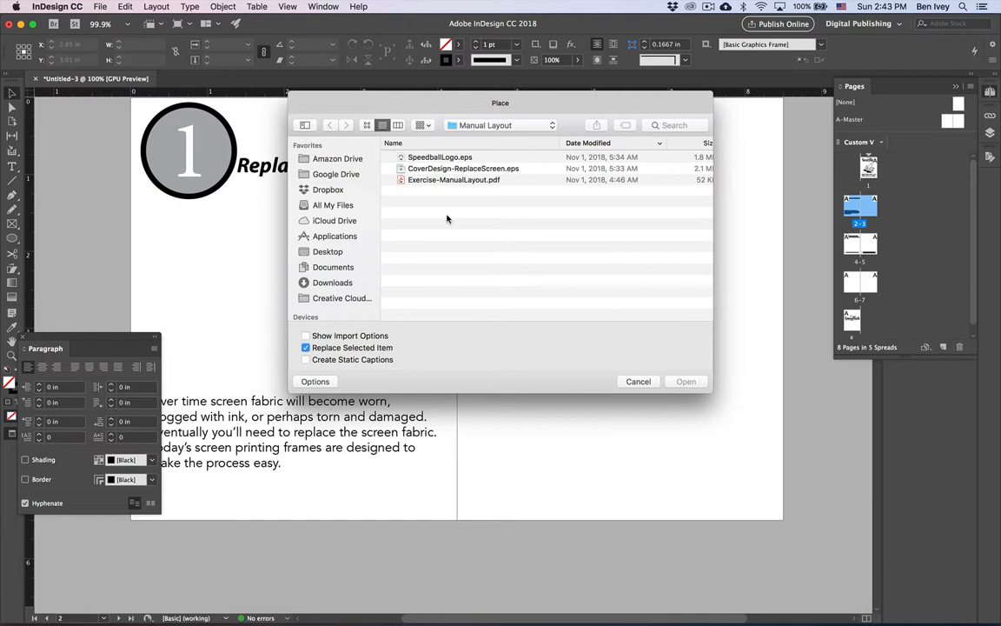
click(326, 251)
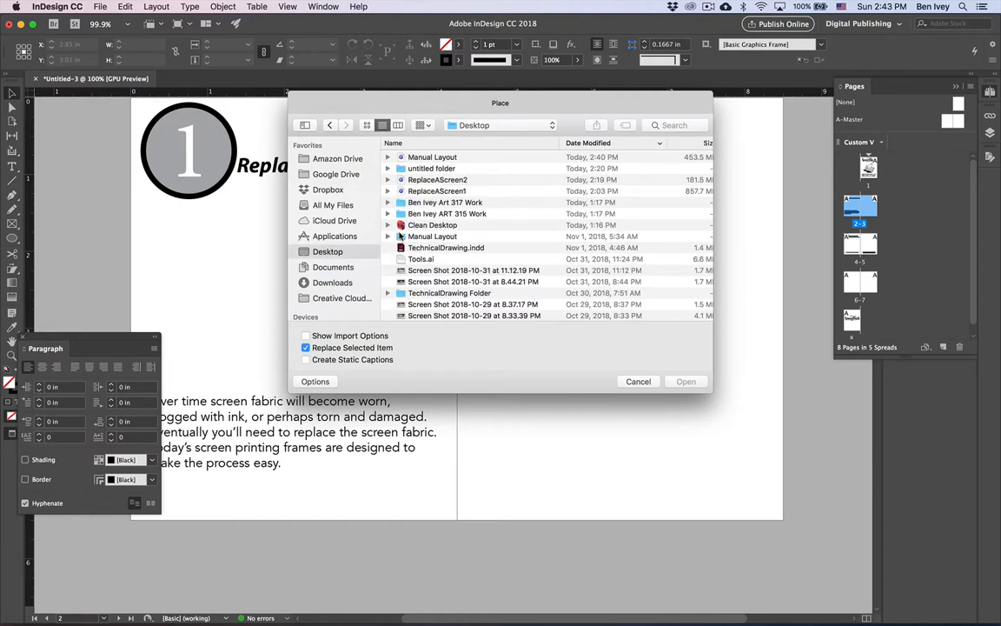
click(419, 259)
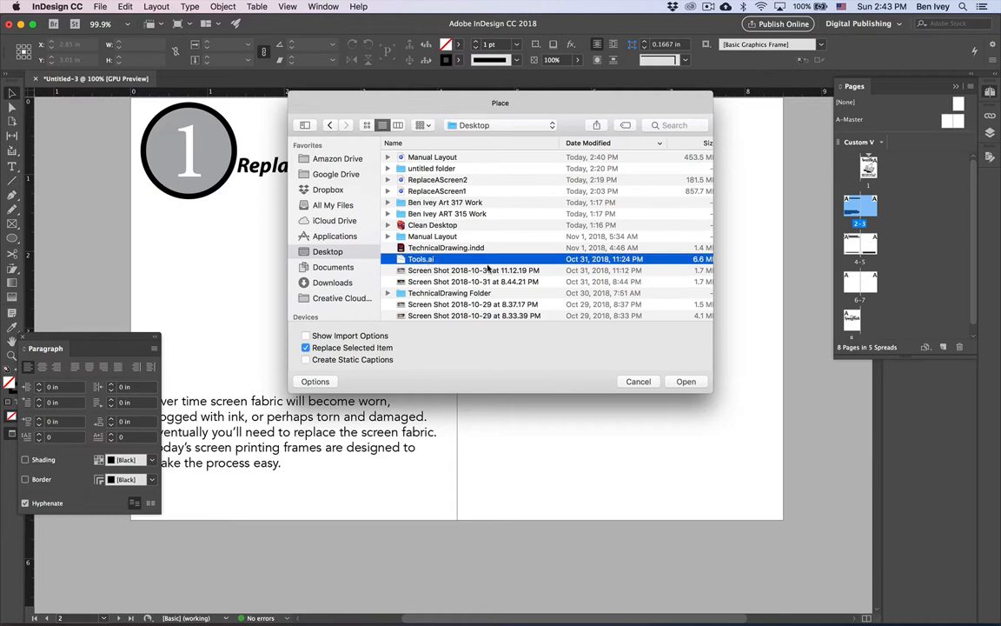
- Preview Tools.ai and examine its individual tool and frame drawings before importing
key(space)
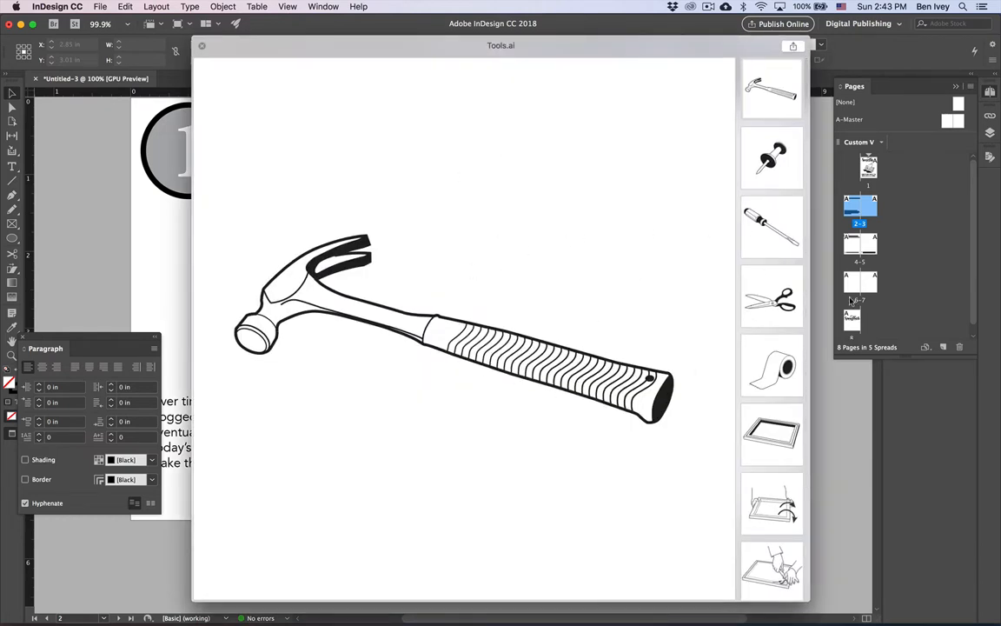
click(762, 115)
click(764, 169)
click(764, 211)
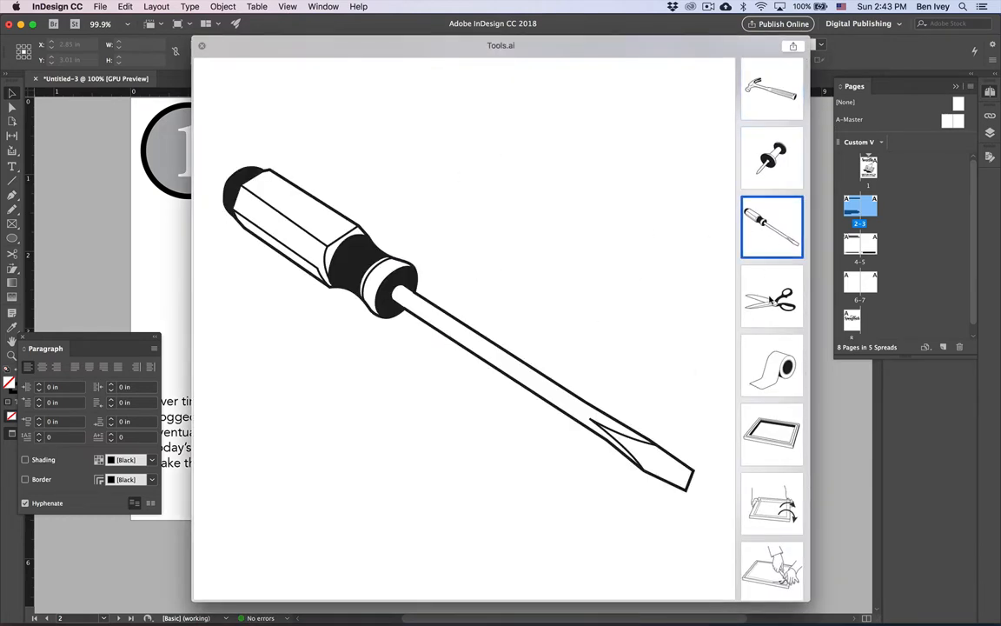
click(769, 280)
click(768, 365)
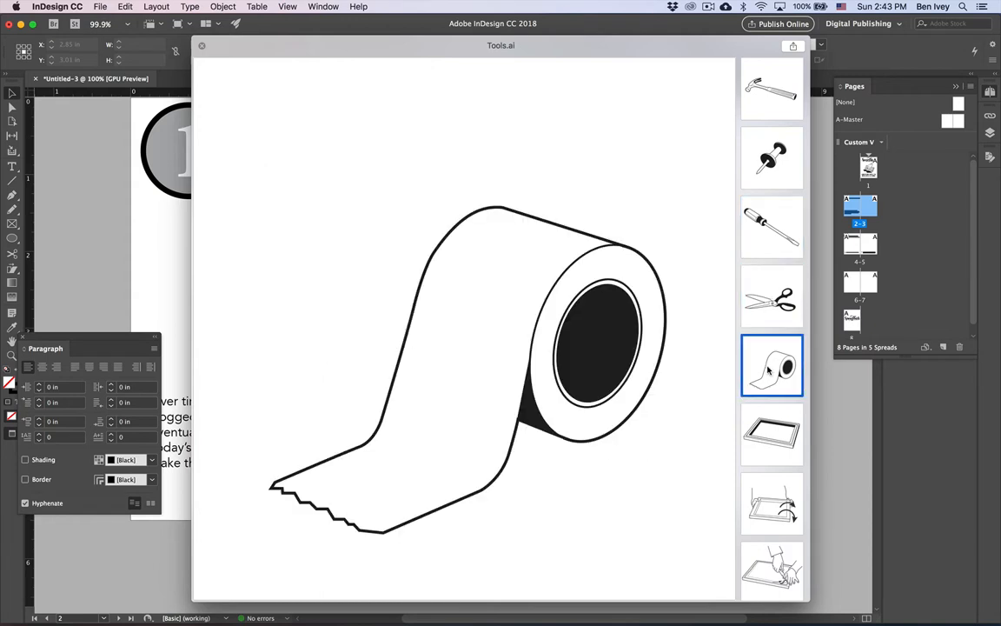
scroll(768, 369, down, 3)
click(768, 369)
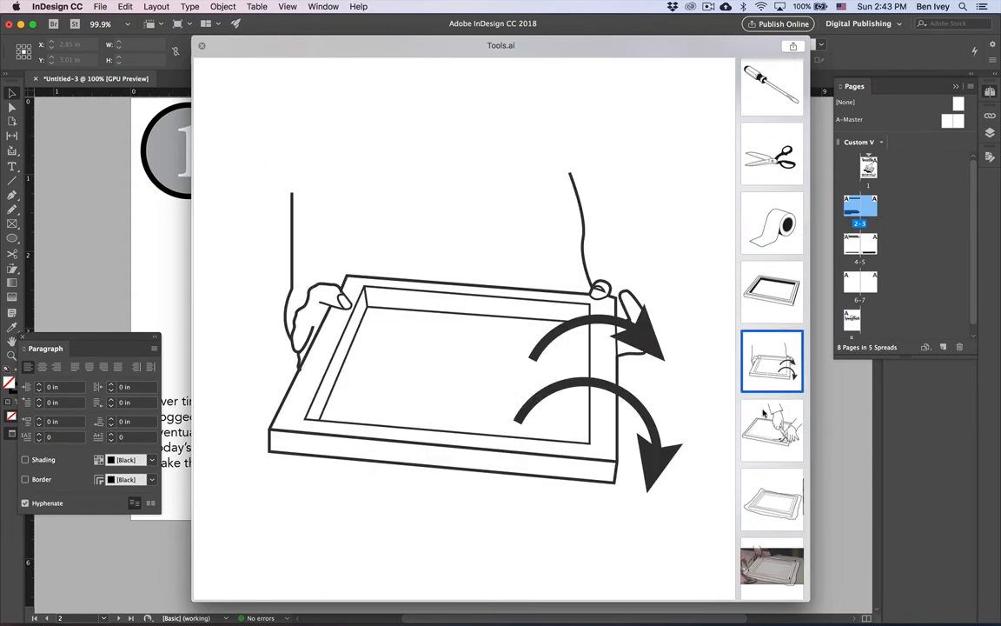
click(765, 430)
key(space)
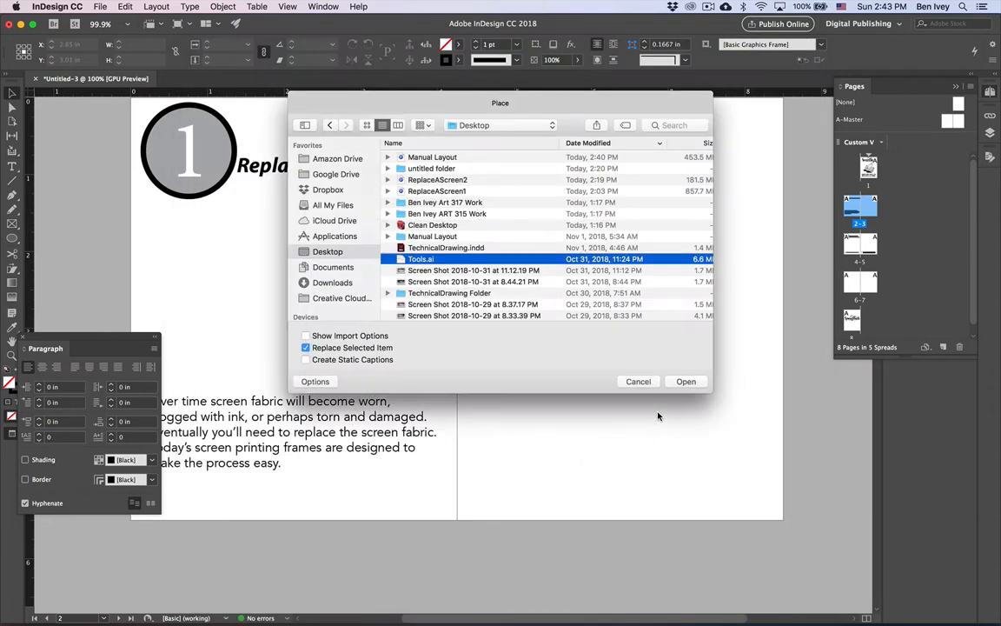
- Try placing the Tools.ai hammer on page 3 at about 2.11 in square, and delete it
click(681, 381)
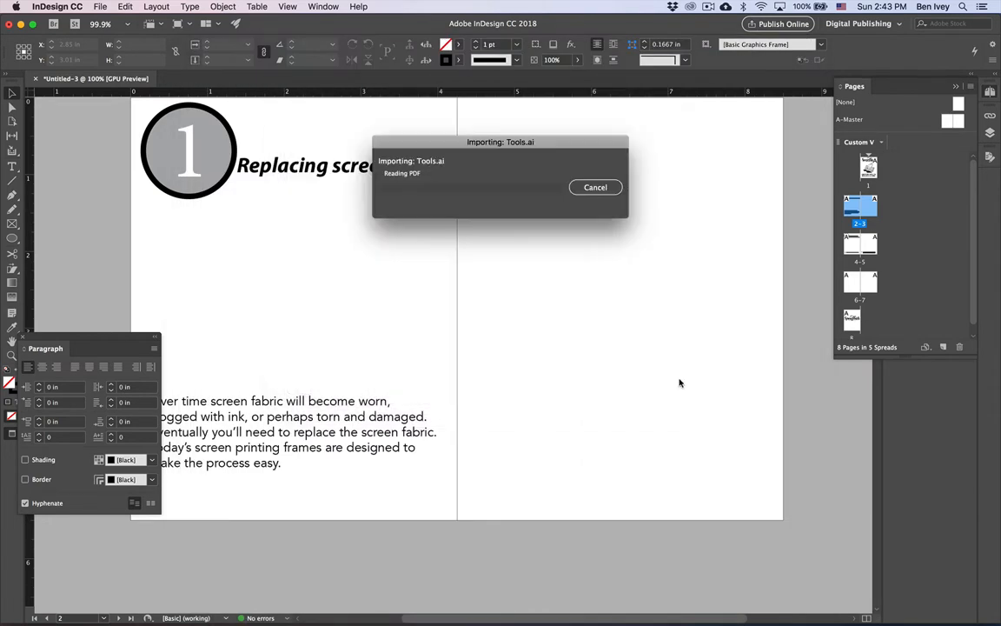
drag(498, 215, 623, 372)
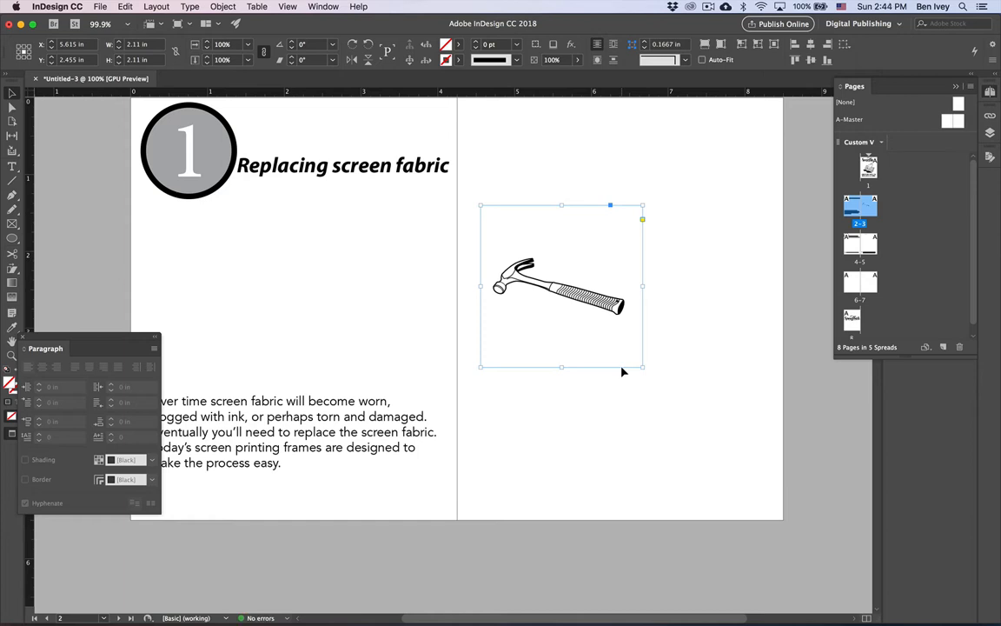
key(Delete)
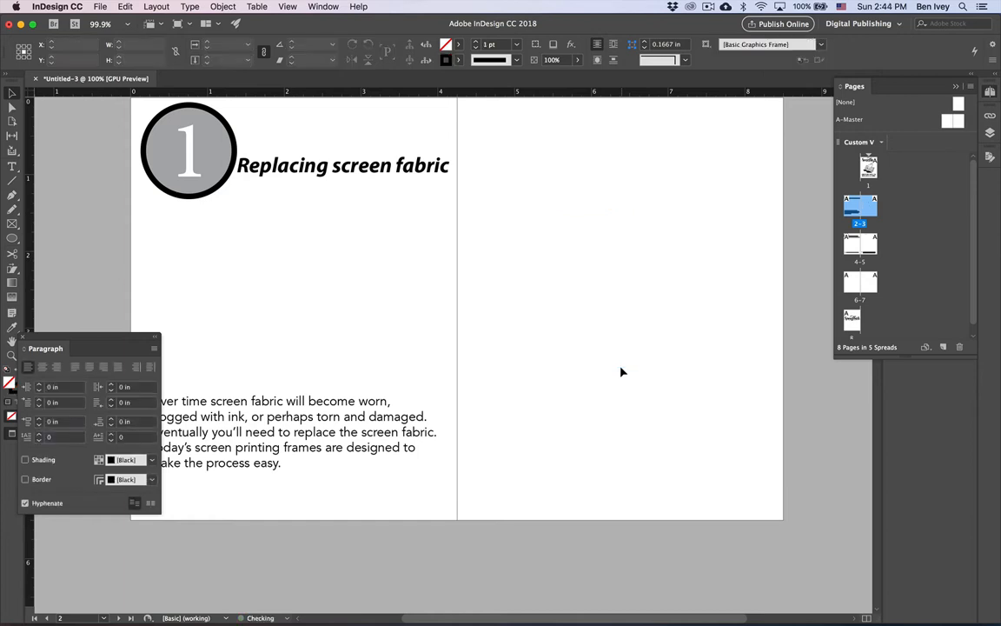
- Place Tools.ai from the Desktop again with Show Import Options enabled
scroll(606, 353, right, 1)
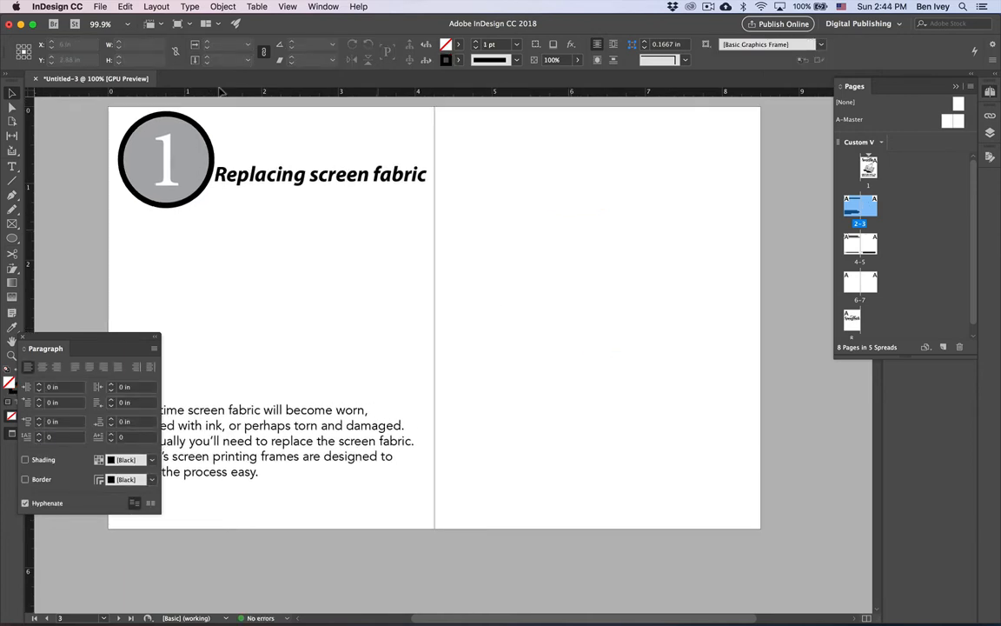
click(98, 6)
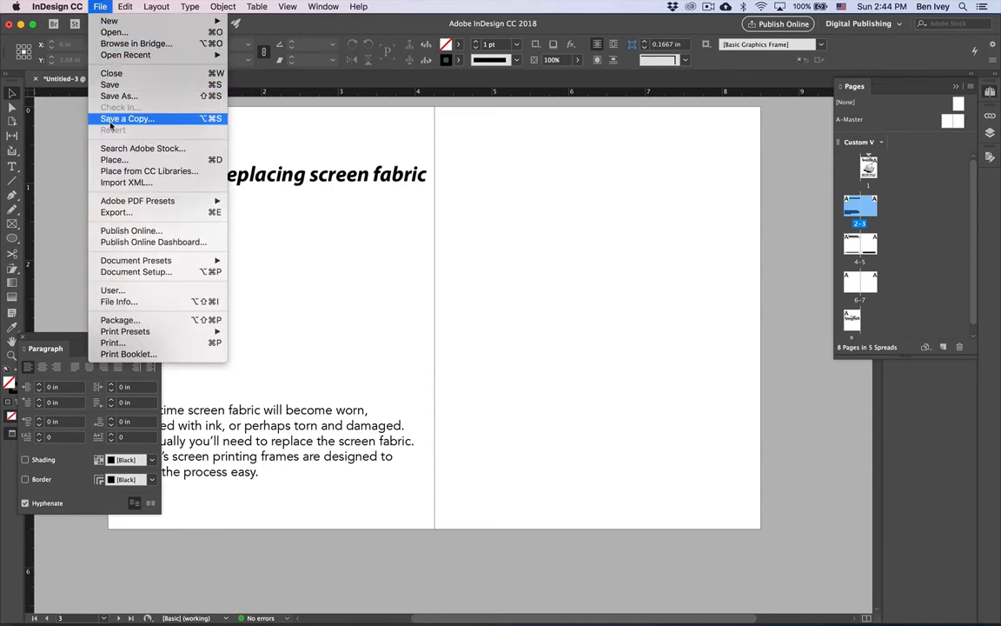
click(114, 159)
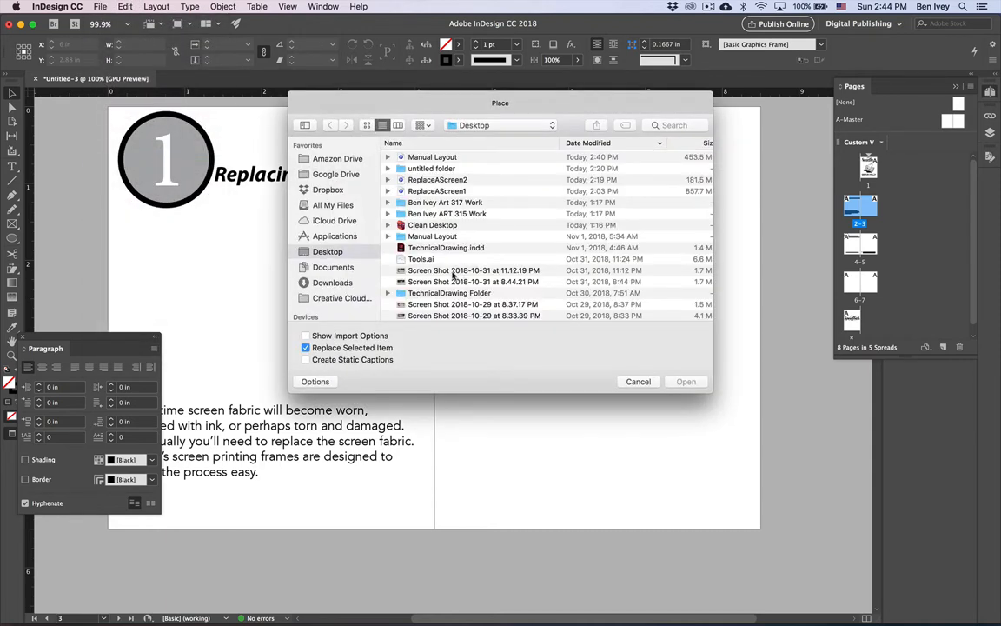
click(432, 259)
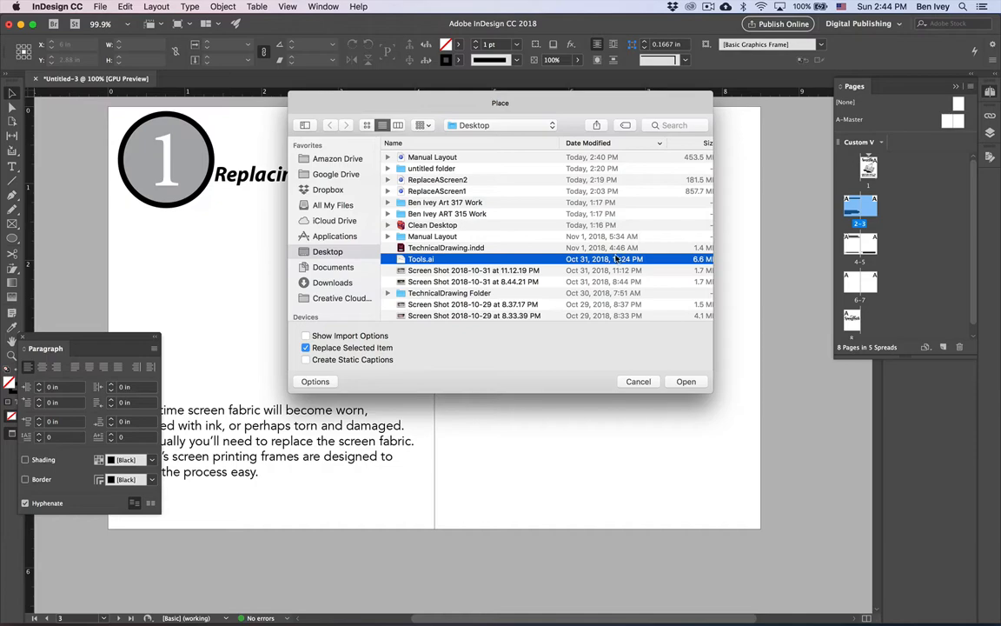
key(space)
key(space)
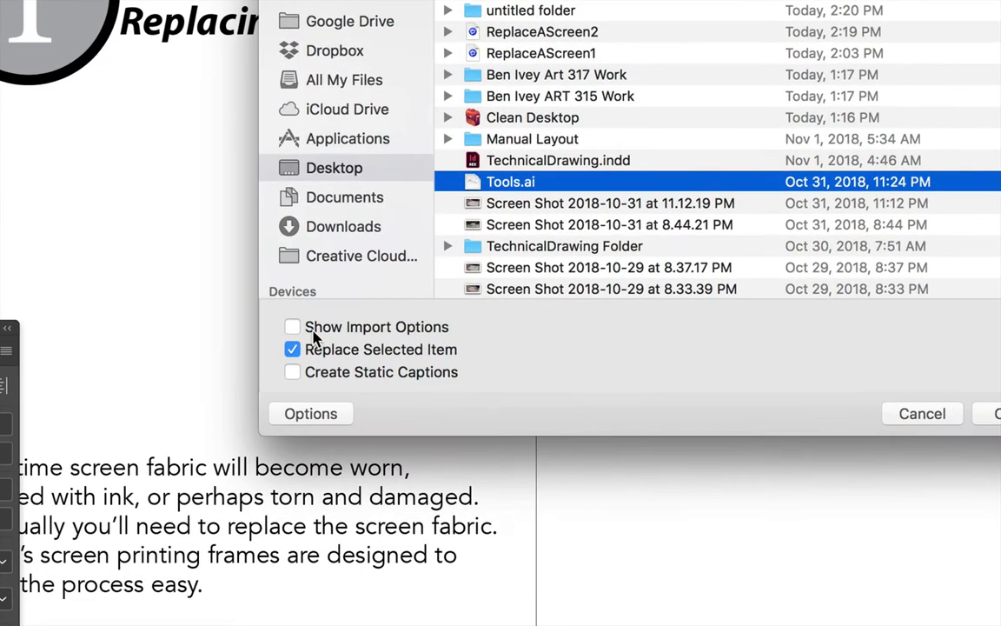
click(305, 335)
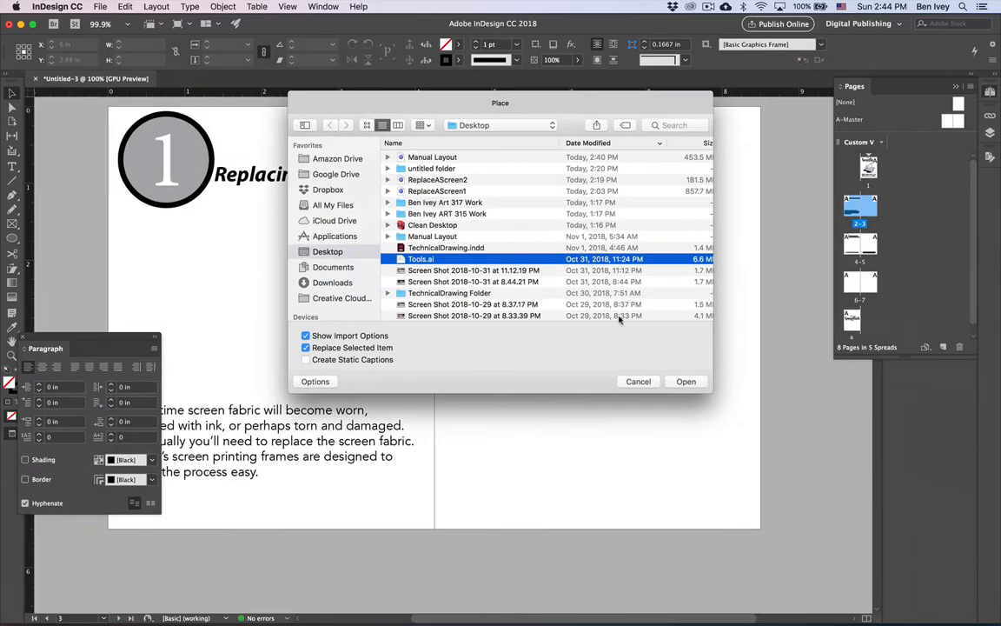
click(685, 382)
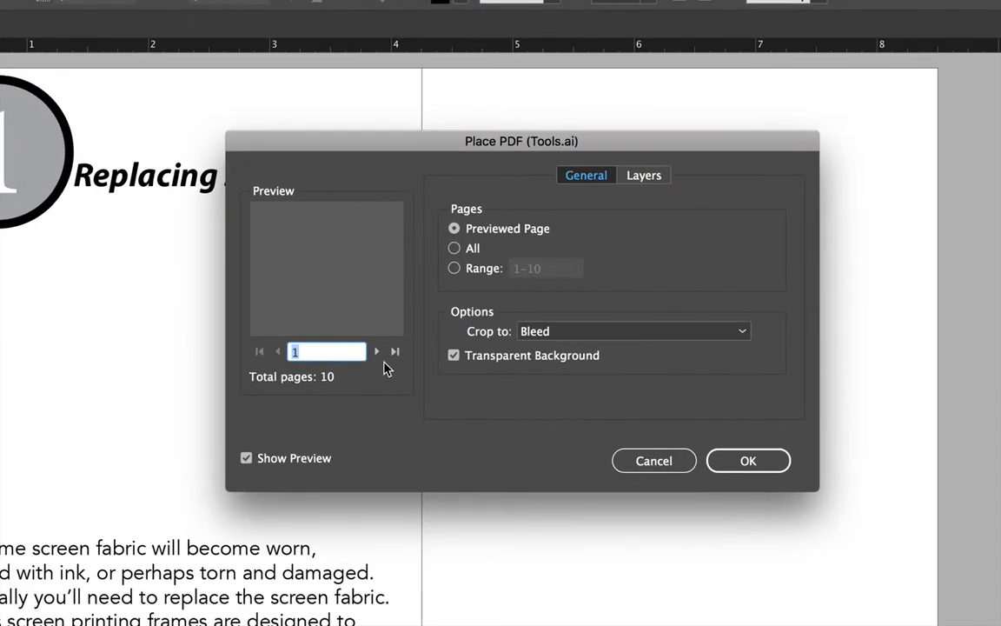
- Look through the Tools.ai pages in the import preview up to page 6 and go back to the pushpin on page 2
click(379, 356)
click(378, 357)
click(378, 356)
click(379, 357)
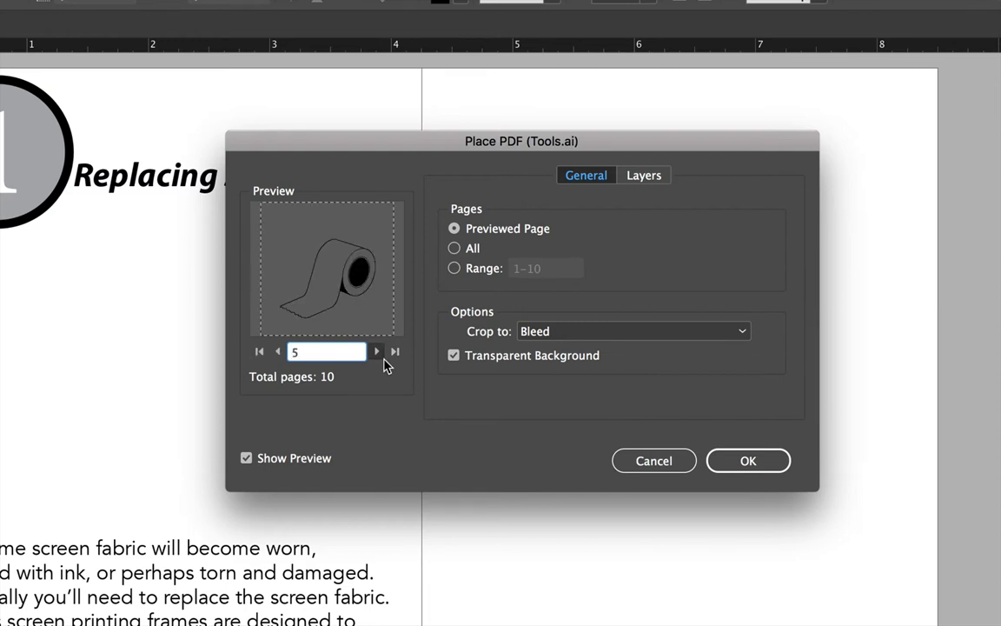
click(377, 352)
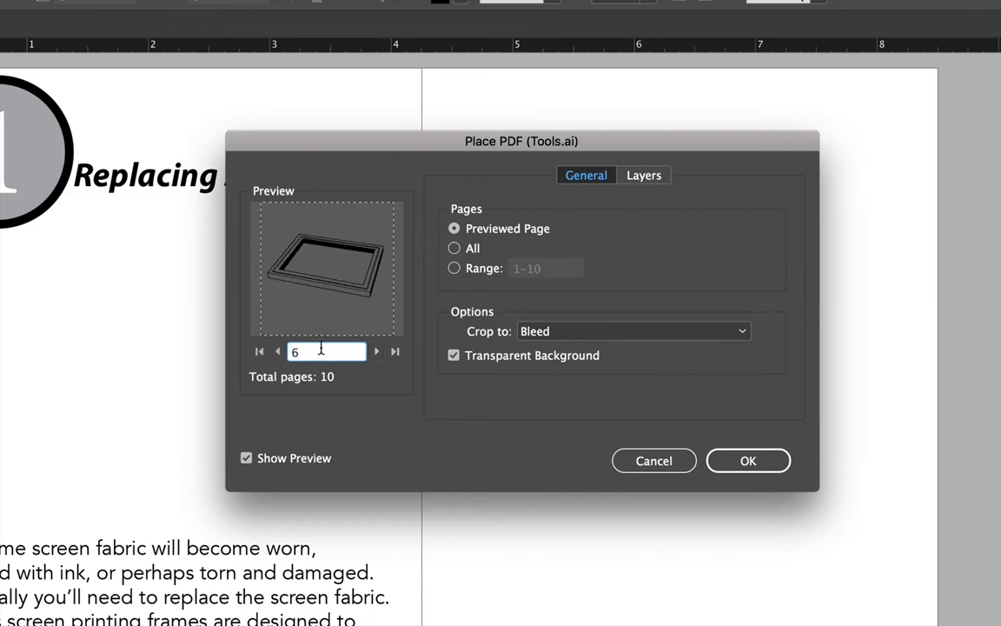
click(277, 352)
click(277, 352)
click(277, 352)
click(277, 352)
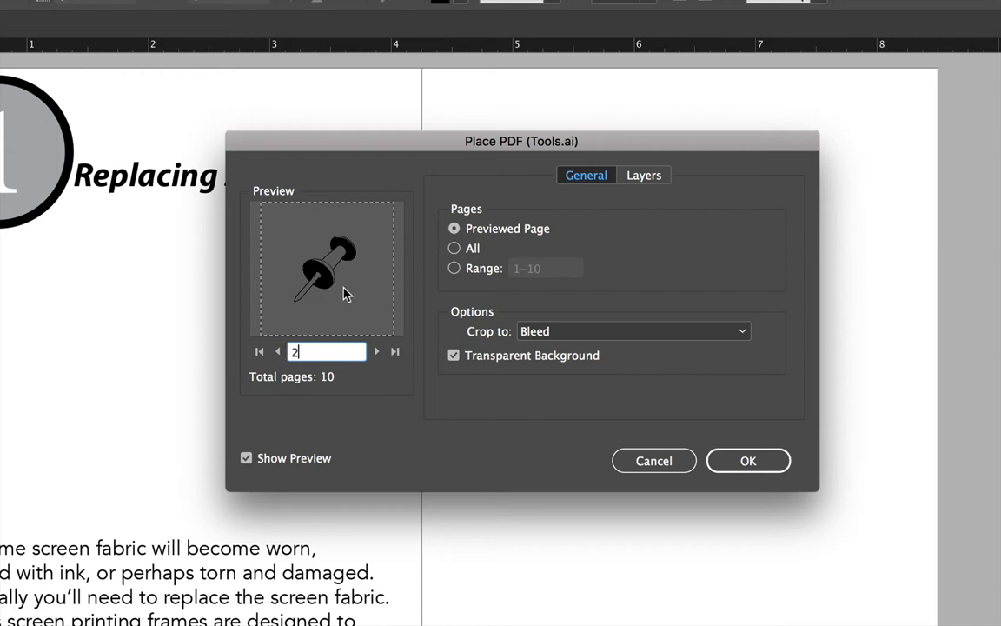
- Preview the Tools.ai pages up to the frame on page 6 and import the page range 1-6
click(277, 352)
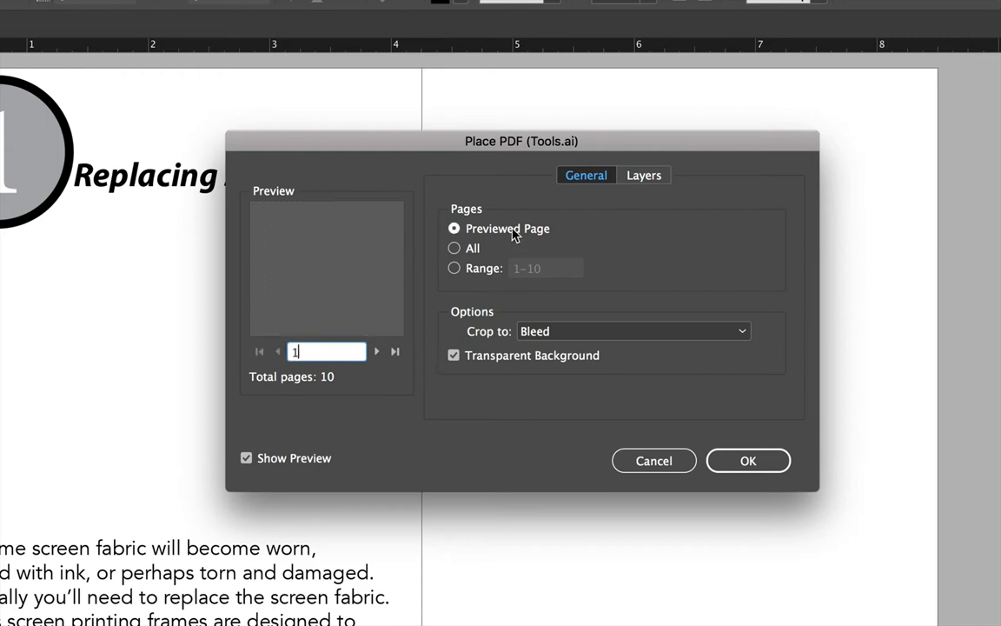
click(378, 353)
click(378, 353)
click(378, 353)
click(378, 353)
click(378, 353)
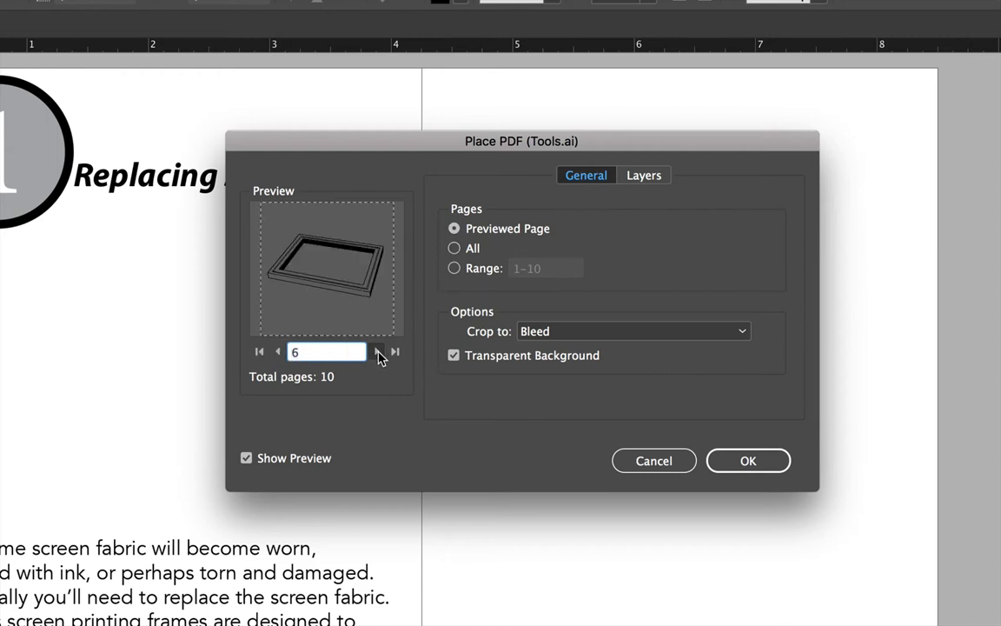
click(477, 276)
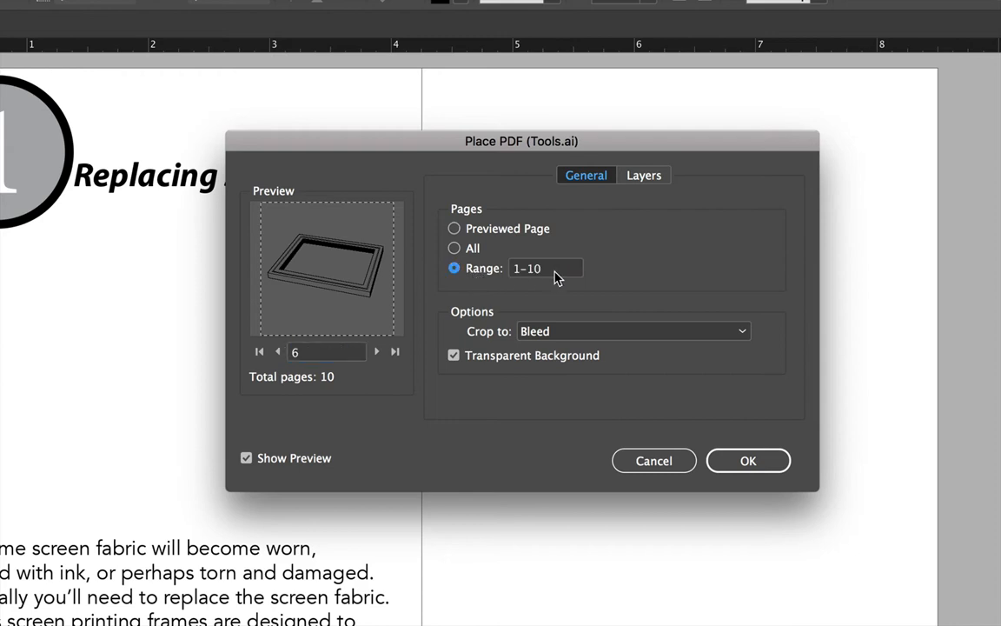
triple_click(514, 269)
text(1-)
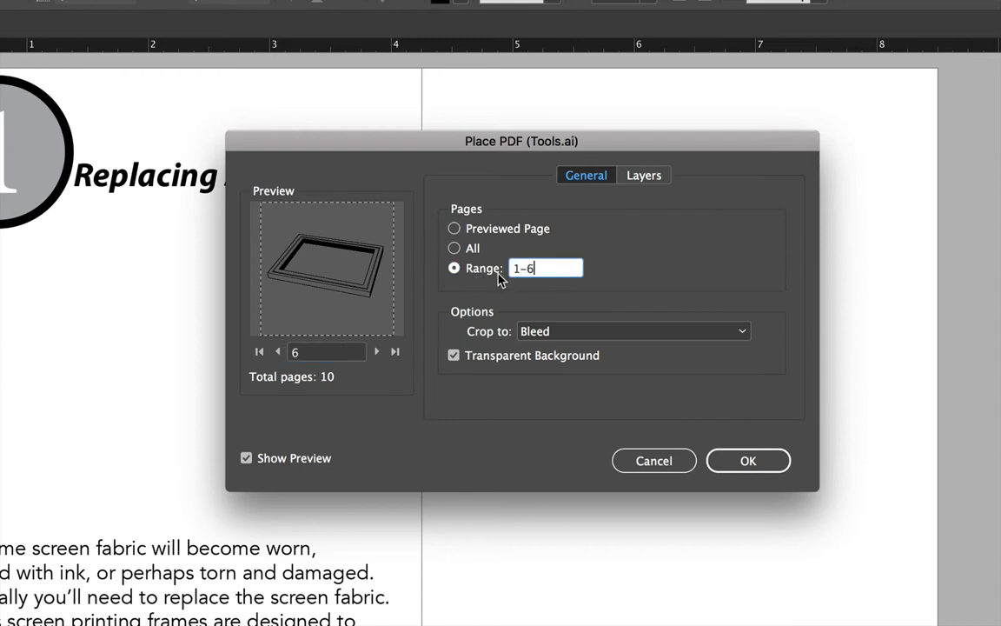
click(749, 462)
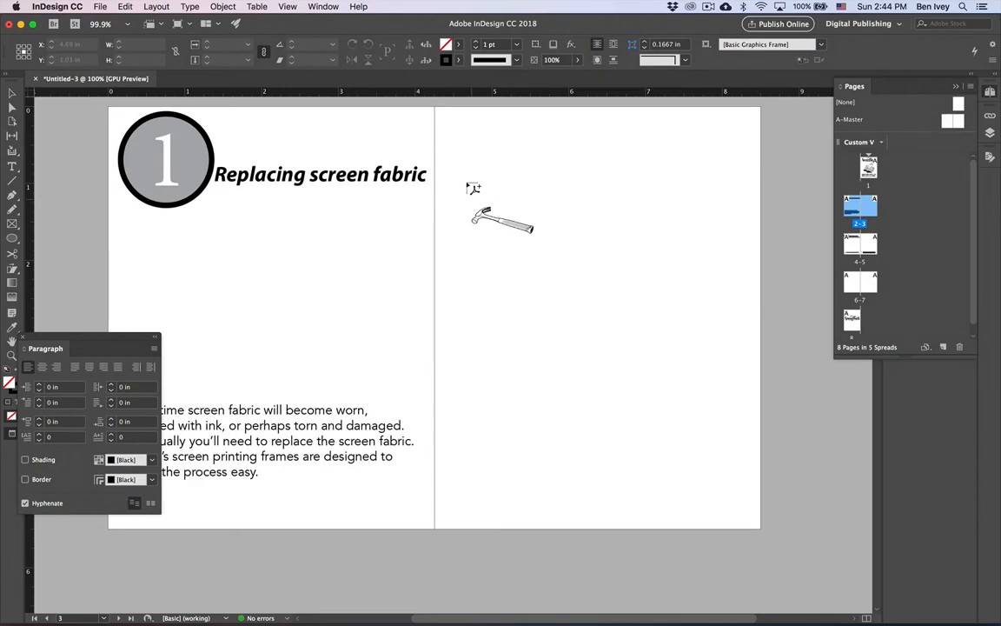
- Place the hammer, screwdriver, pushpin, scissors, tape roll and frame in two columns on page 3, with the frame about 1.44 in square
drag(456, 143, 577, 287)
drag(532, 245, 535, 245)
drag(481, 263, 560, 346)
drag(568, 167, 632, 231)
drag(575, 268, 632, 332)
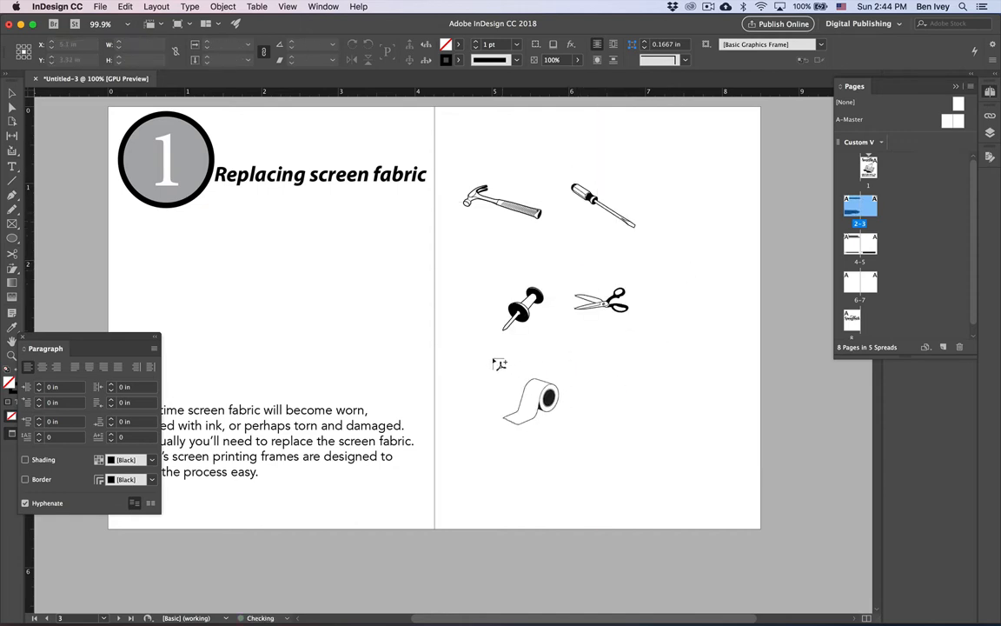
drag(487, 357, 573, 443)
drag(592, 358, 700, 466)
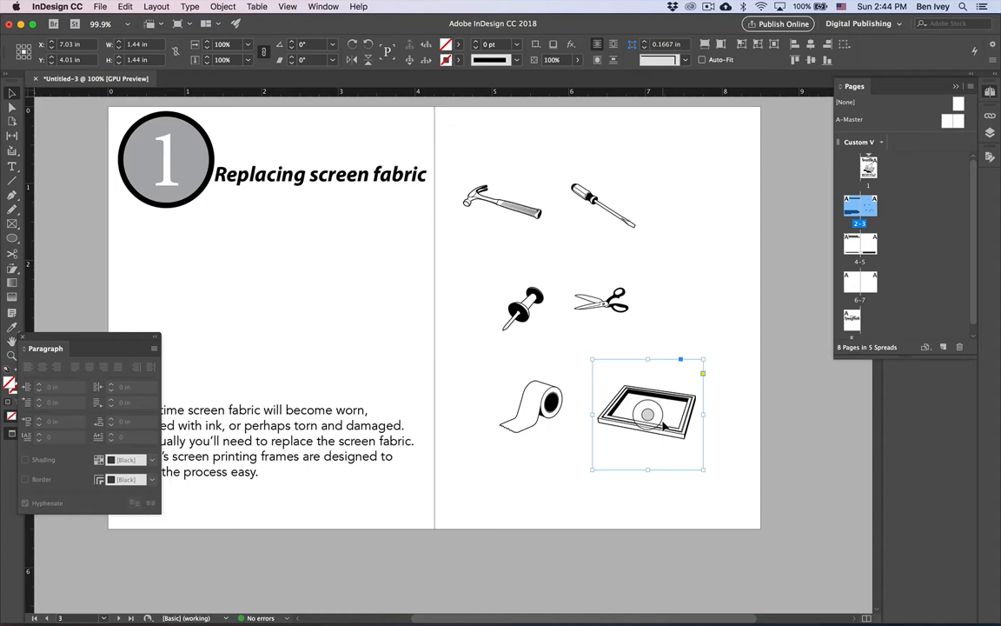
- Go to the Remove the Fabric spread and open Tools.ai for placement with Show Import Options enabled
scroll(663, 424, down, 10)
scroll(661, 423, up, 3)
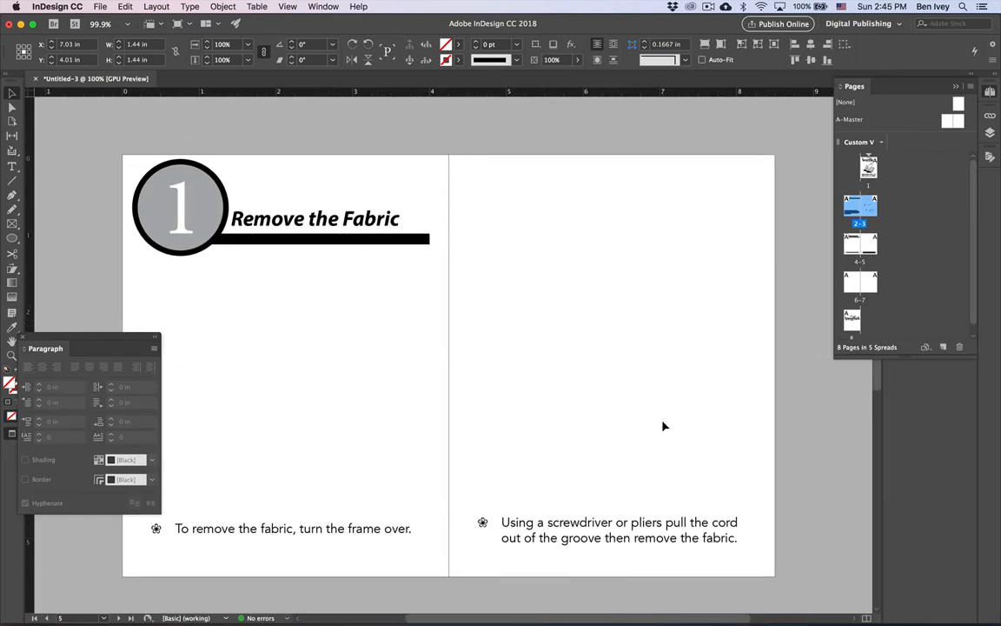
click(100, 7)
click(125, 161)
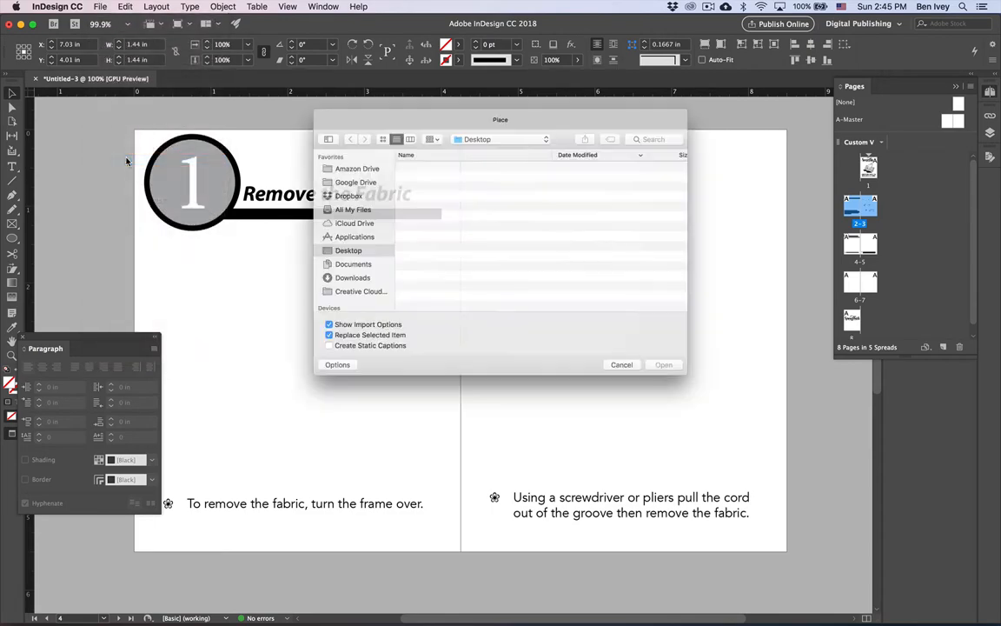
click(408, 260)
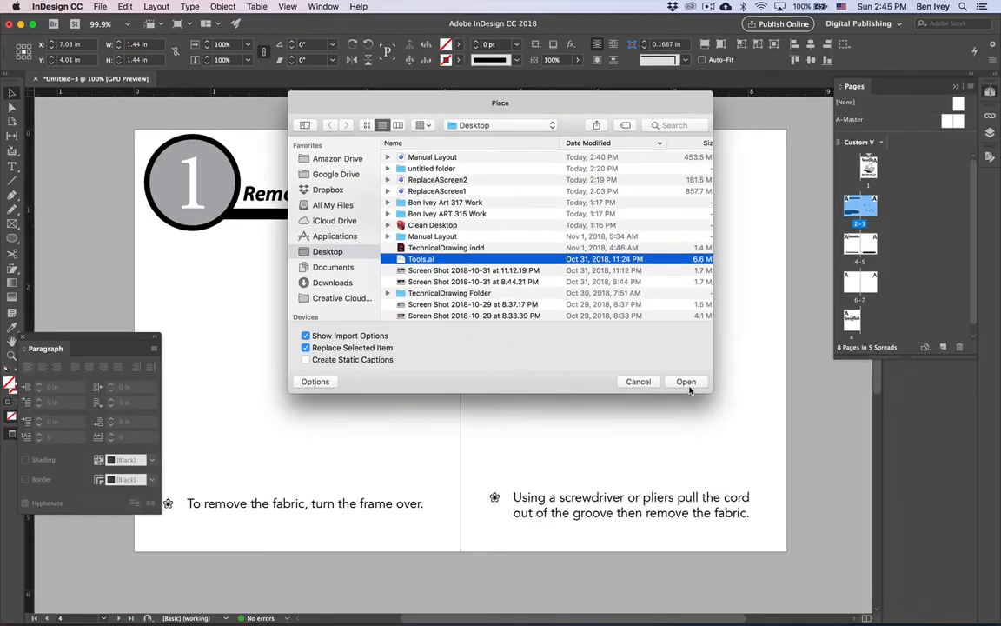
click(685, 381)
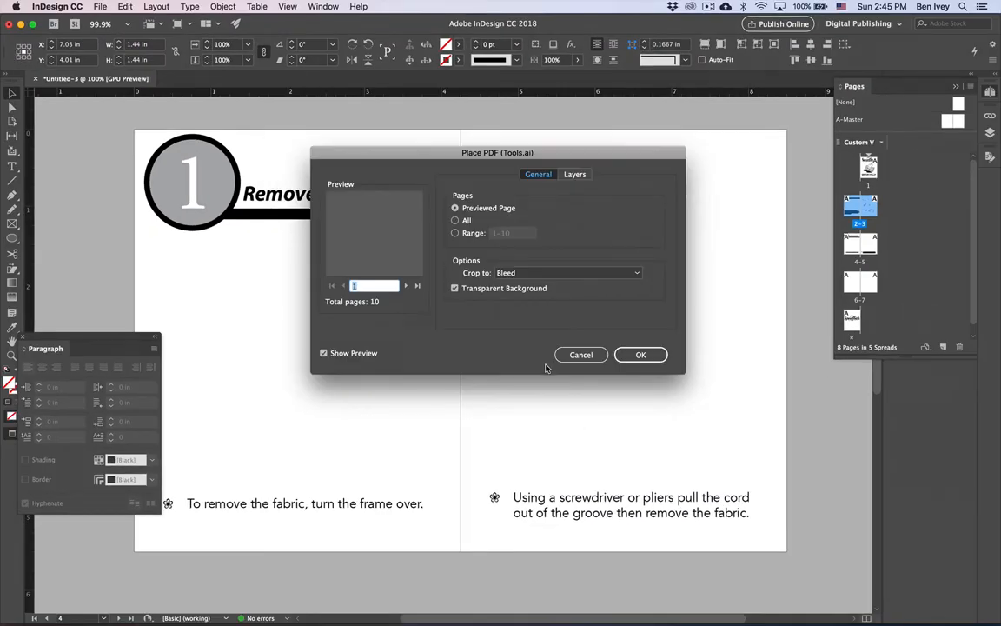
- Choose page 7 of Tools.ai, the hands turning the frame over, and import only that previewed page
click(405, 285)
click(404, 284)
click(405, 285)
click(405, 285)
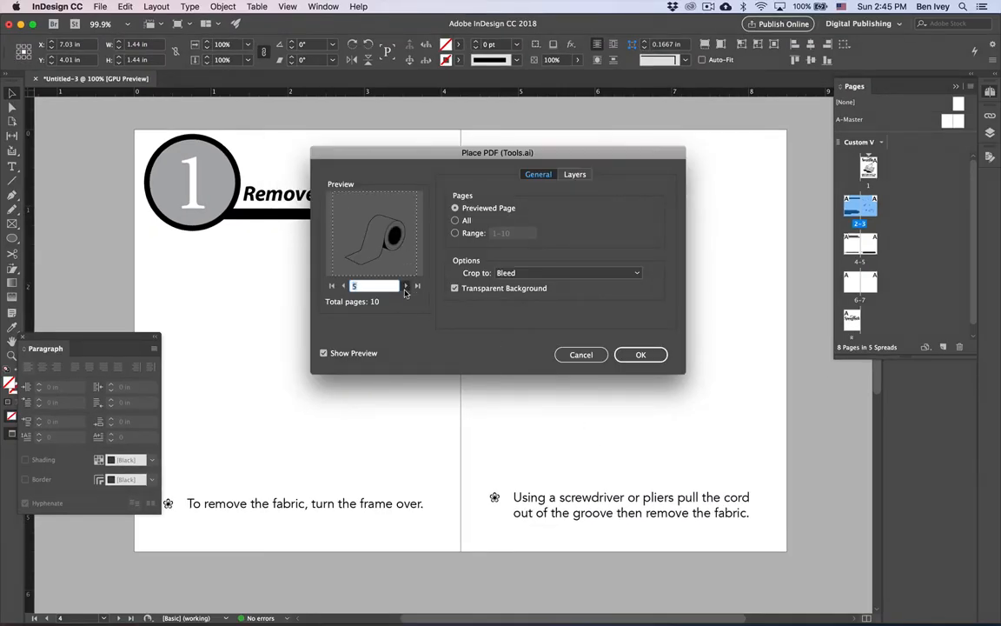
click(405, 285)
click(405, 285)
click(405, 285)
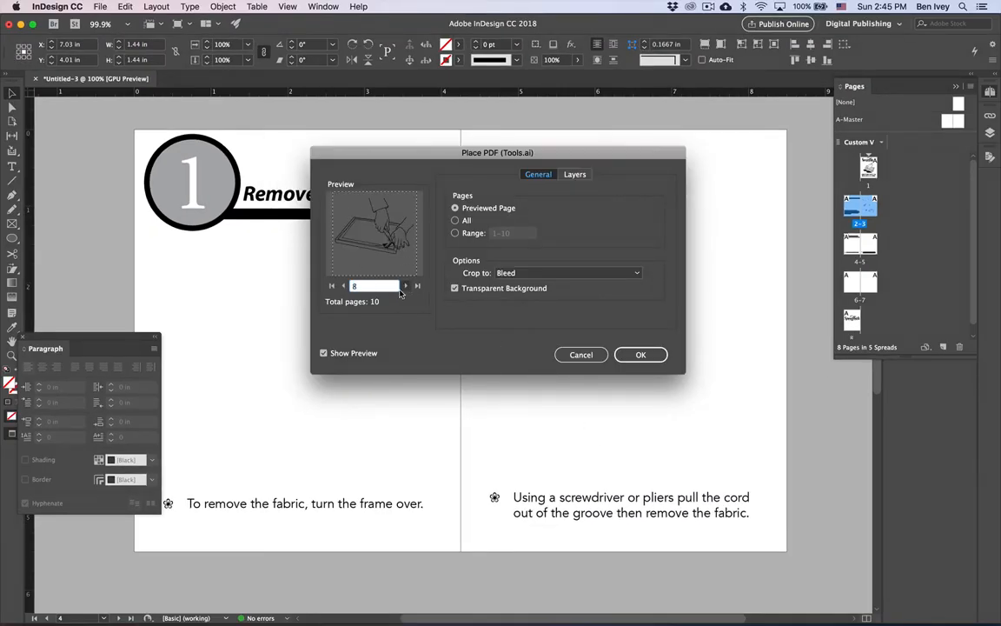
click(344, 286)
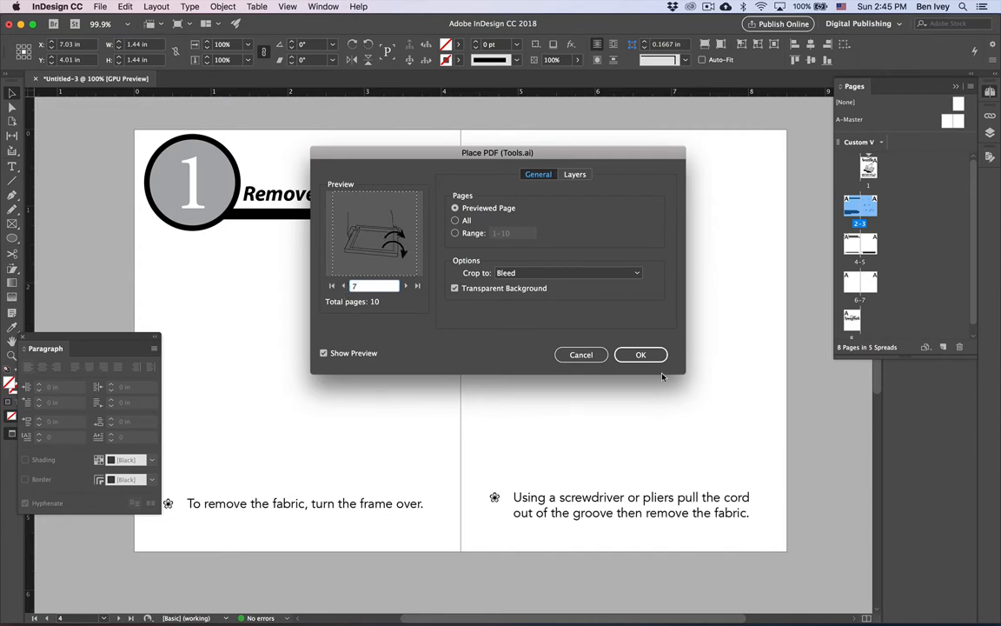
click(640, 355)
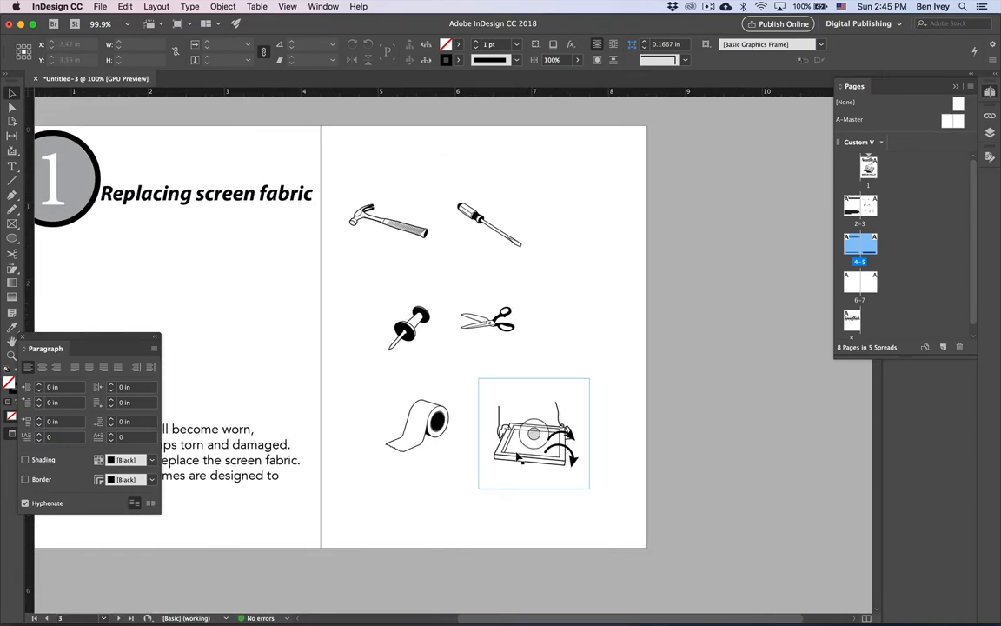
- Undo the replacement of page 3's frame drawing and place the turning-frame illustration above page 4's bullet at about 3.04 in square
key(super+z)
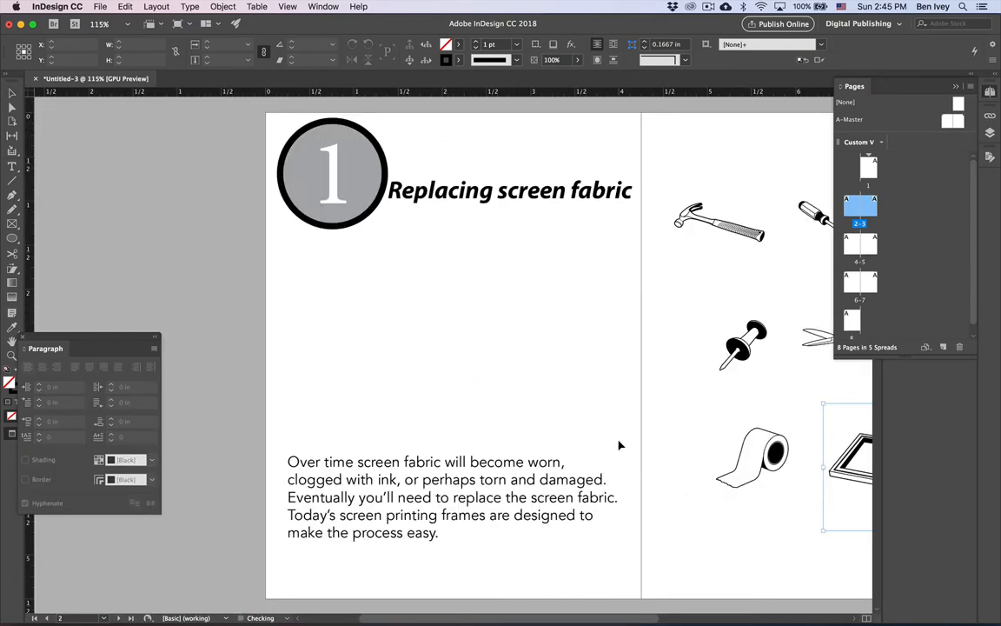
scroll(620, 444, down, 10)
scroll(621, 444, down, 4)
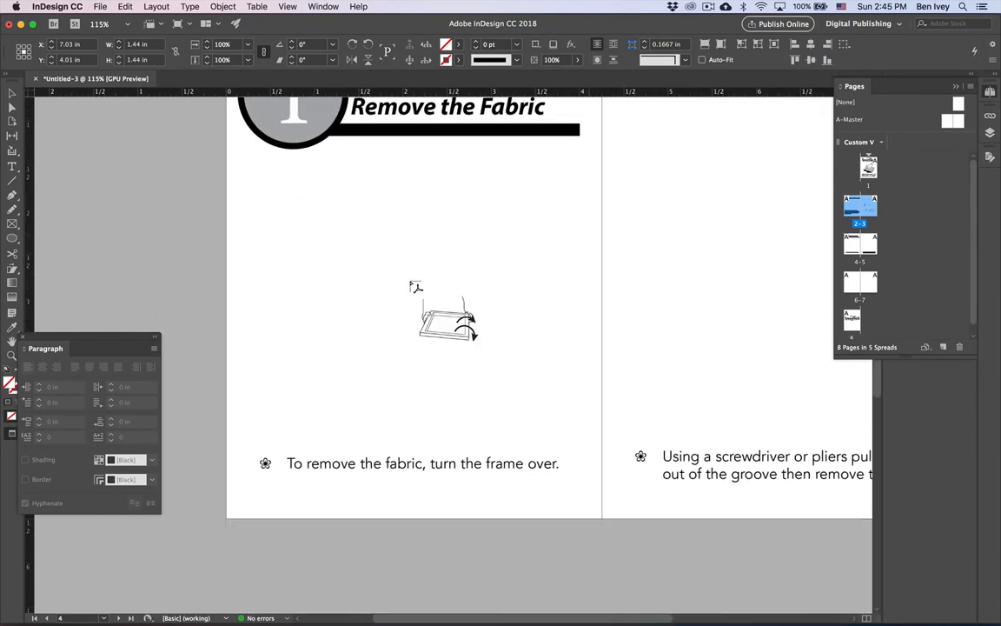
drag(271, 178, 539, 445)
- Clear the selection and reopen Tools.ai from the Desktop for placement with its import options
scroll(589, 345, right, 5)
scroll(589, 344, up, 3)
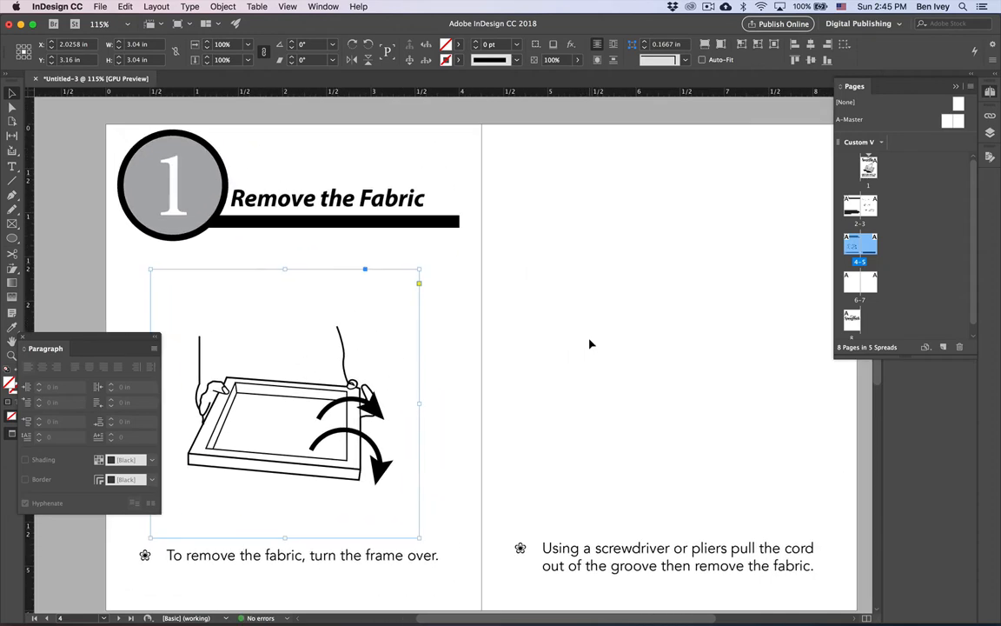
click(589, 341)
scroll(590, 341, right, 2)
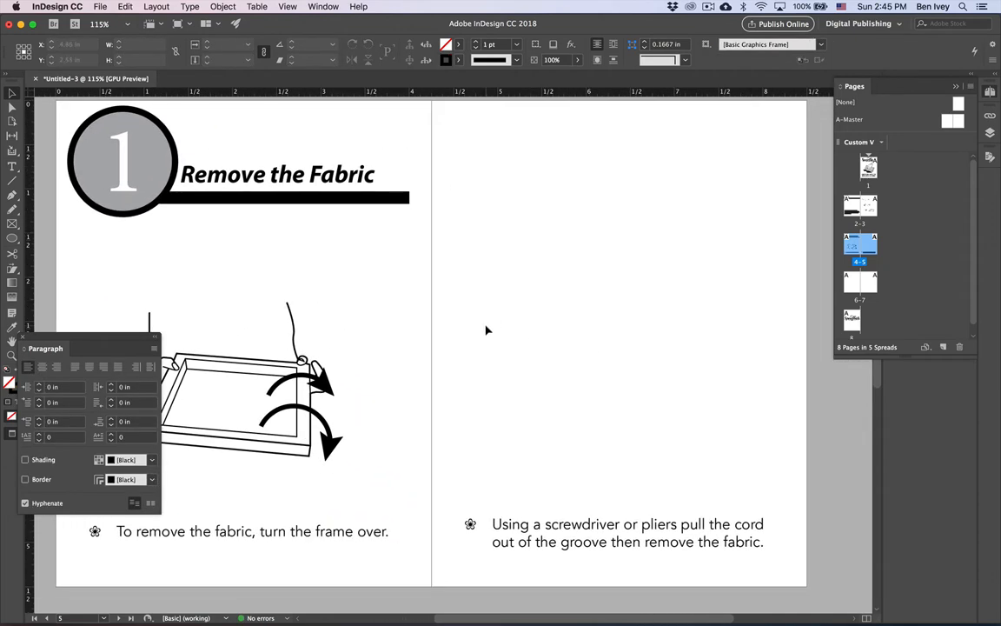
key(super+d)
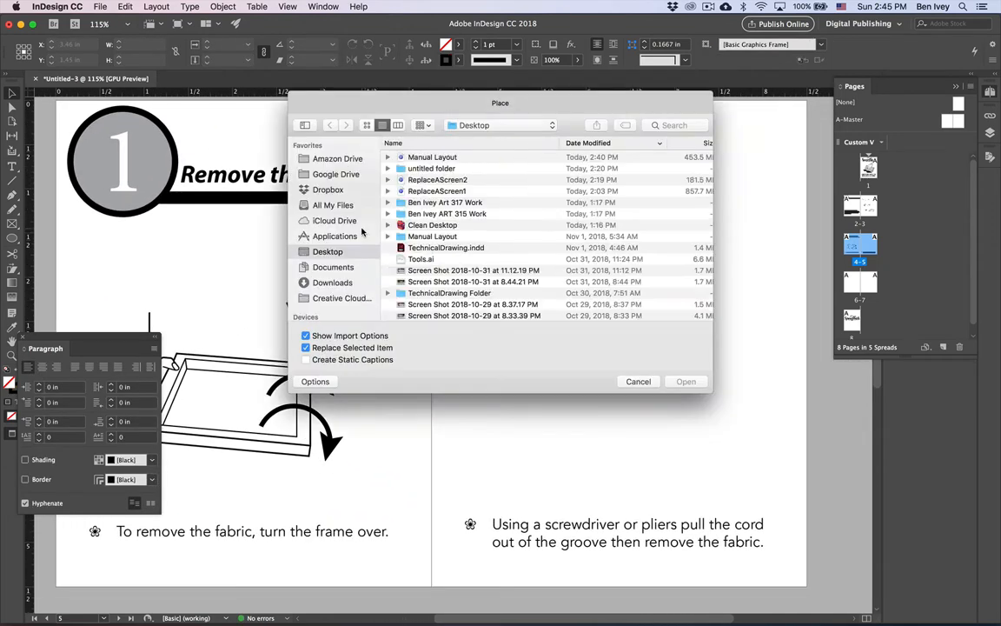
click(429, 259)
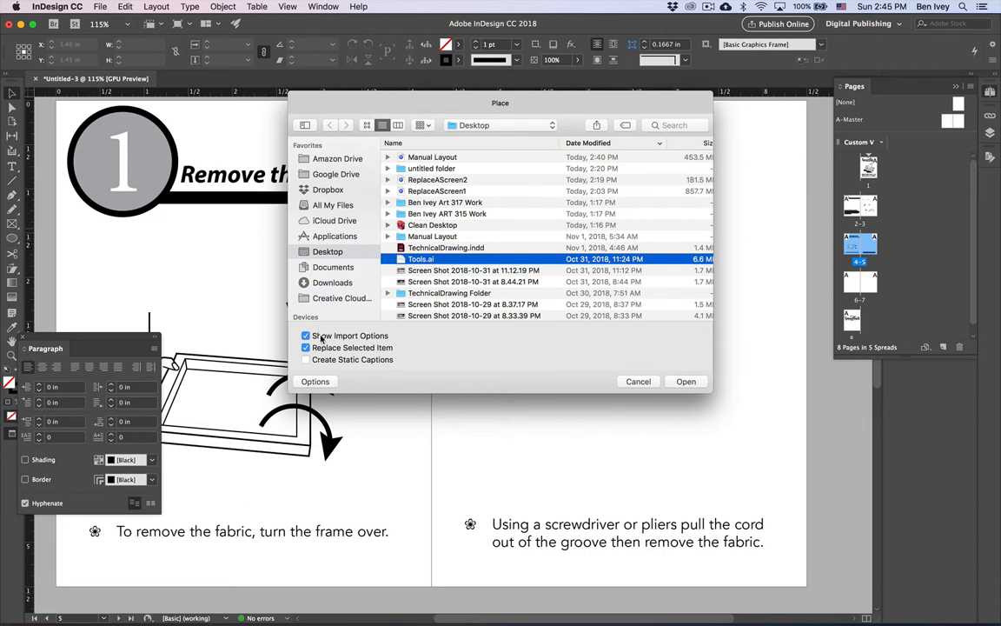
click(685, 382)
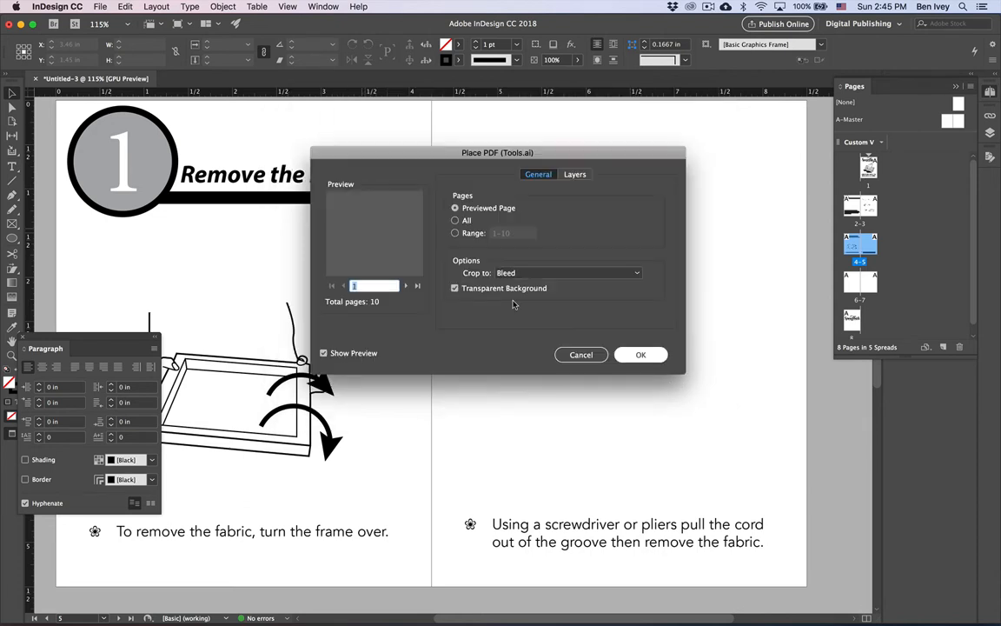
- Import Tools.ai page 8, the hands pulling out the cord, and place it above page 5's bullet at about 3.6 in square
click(406, 287)
click(405, 287)
click(406, 287)
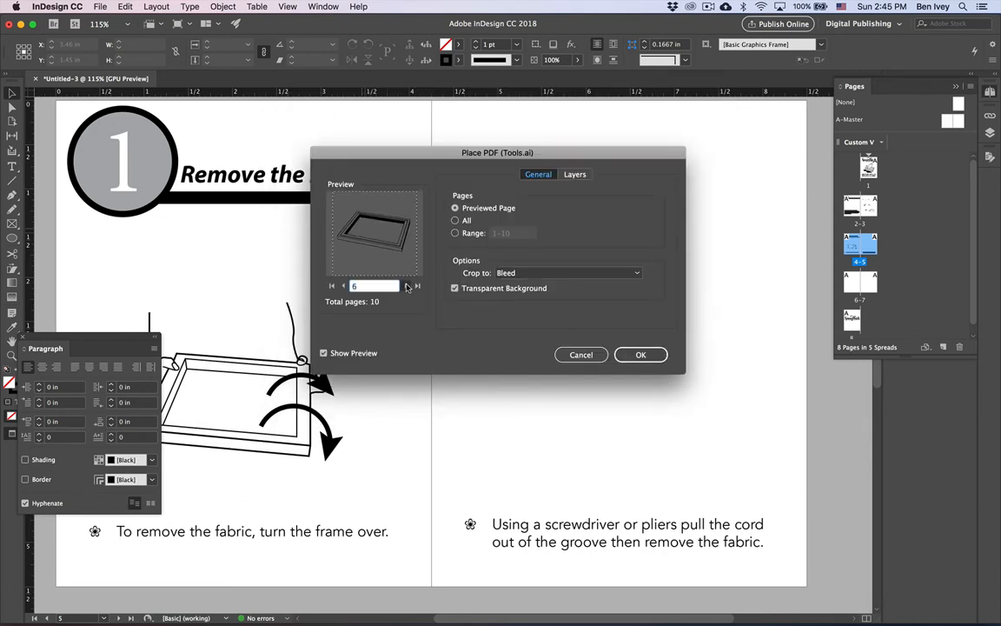
click(406, 287)
click(406, 286)
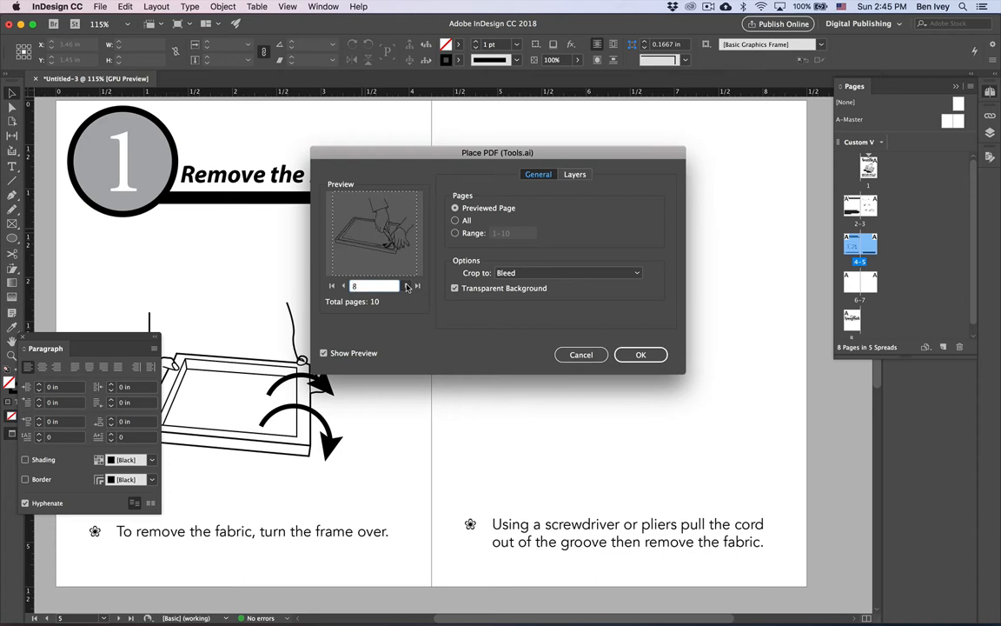
click(640, 354)
drag(456, 172, 773, 489)
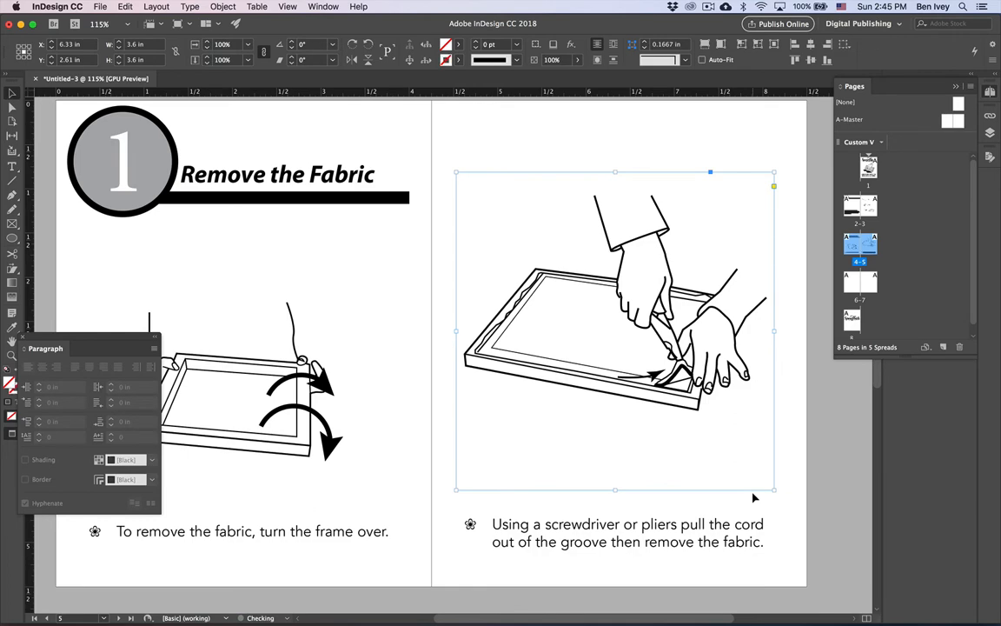
- Fit the spread in view and review the manual's layout from the front cover through the inner spreads to the back cover
click(448, 421)
key(super+alt+0)
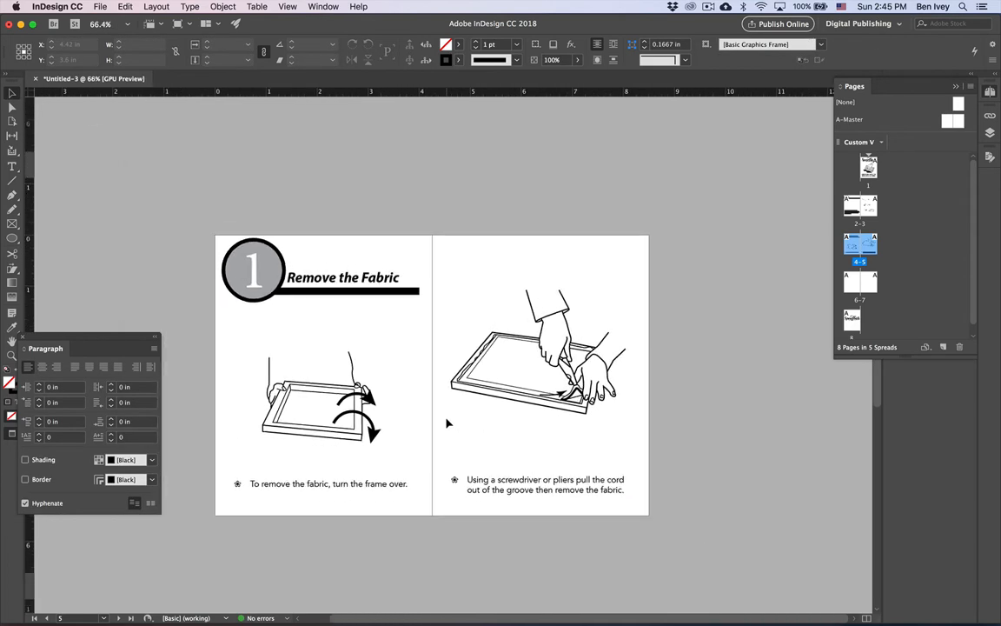
scroll(447, 422, down, 5)
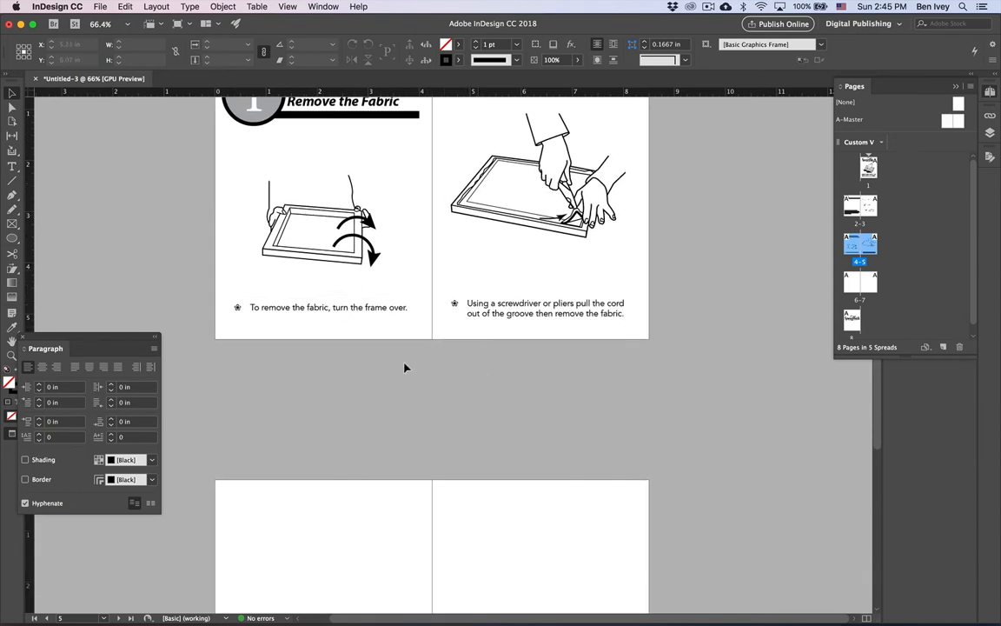
scroll(327, 443, down, 1)
scroll(472, 442, down, 6)
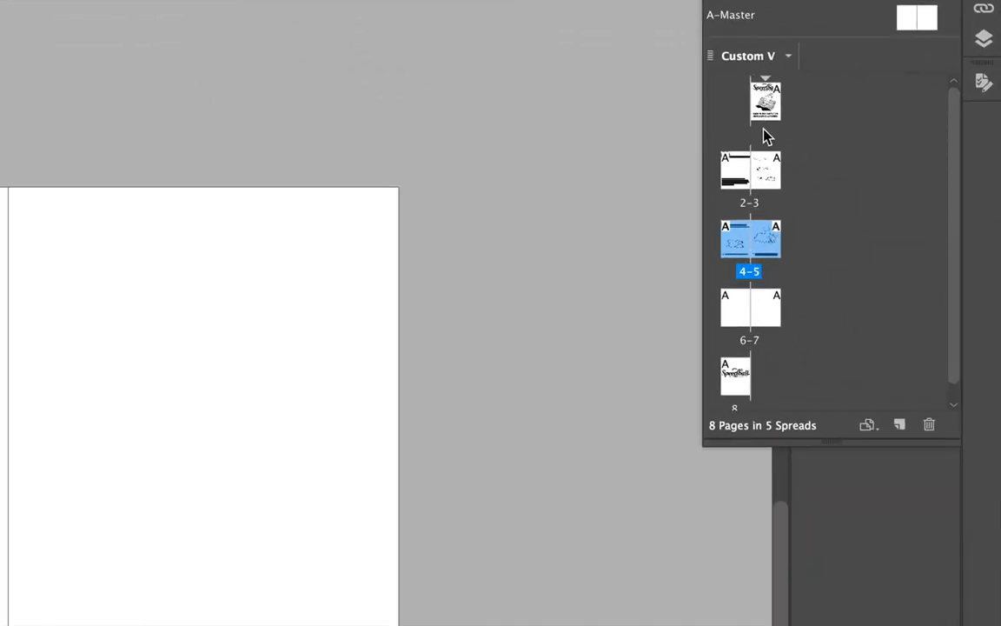
scroll(758, 347, down, 1)
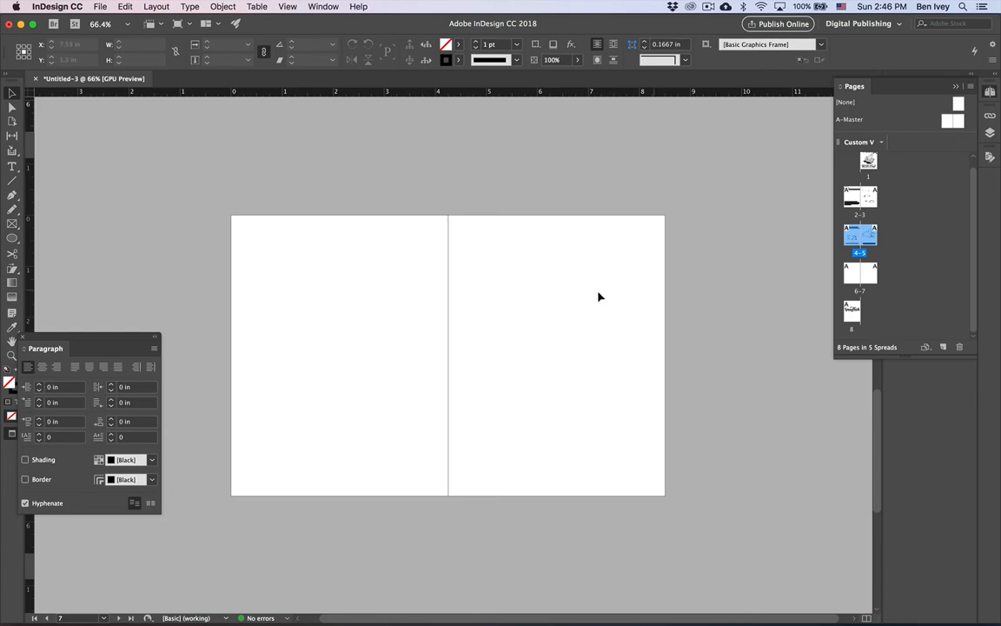
scroll(599, 294, up, 10)
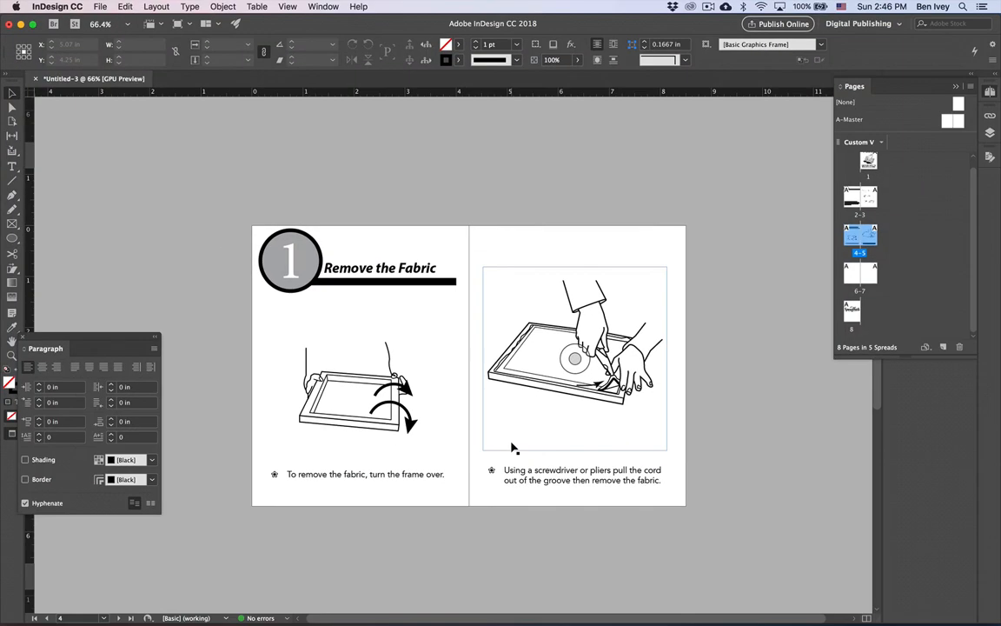
scroll(512, 447, up, 10)
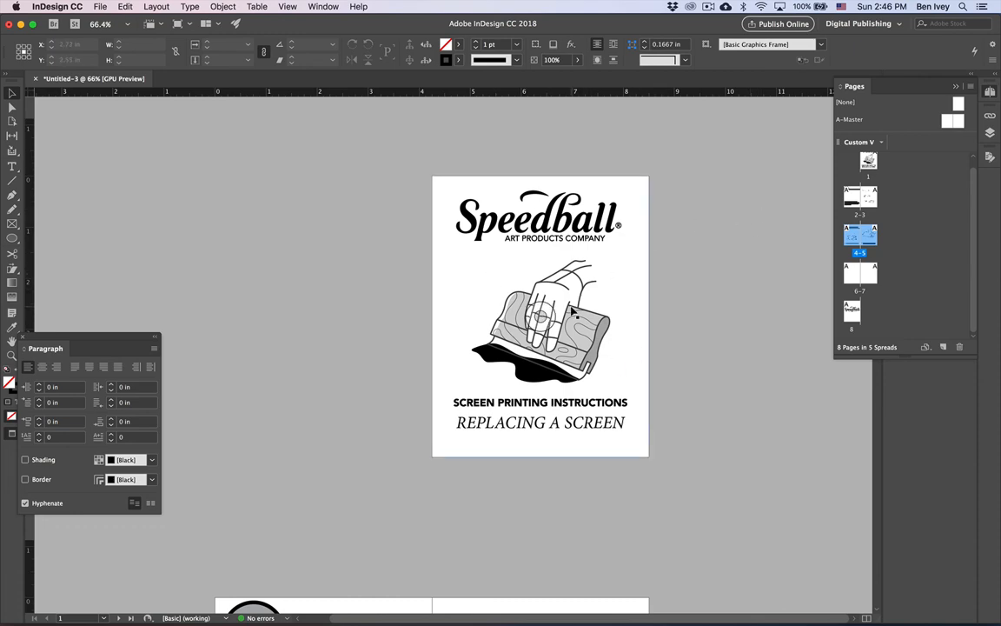
scroll(572, 312, down, 15)
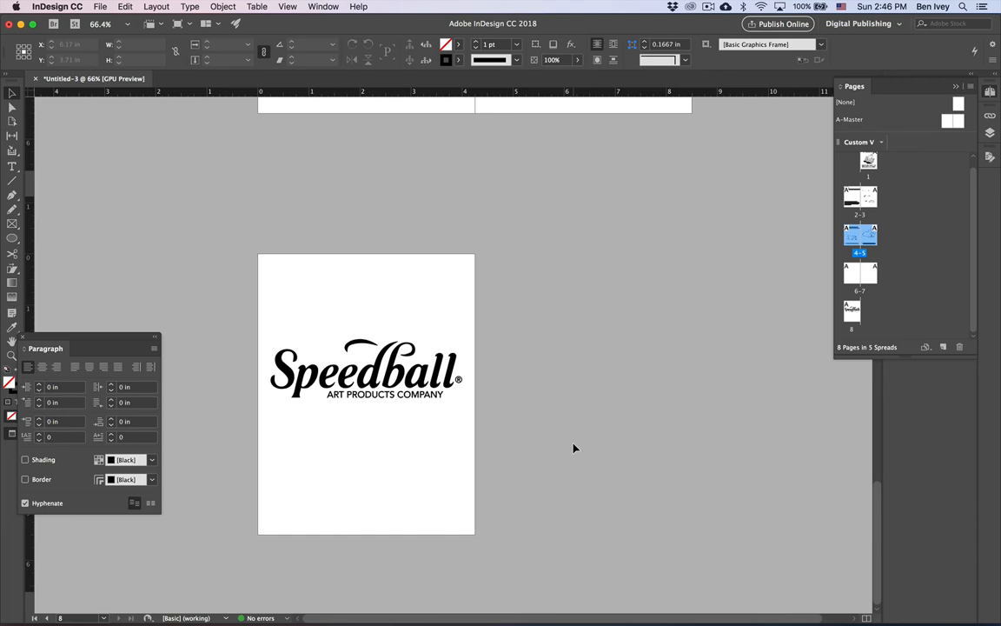
scroll(573, 447, up, 5)
scroll(572, 448, up, 5)
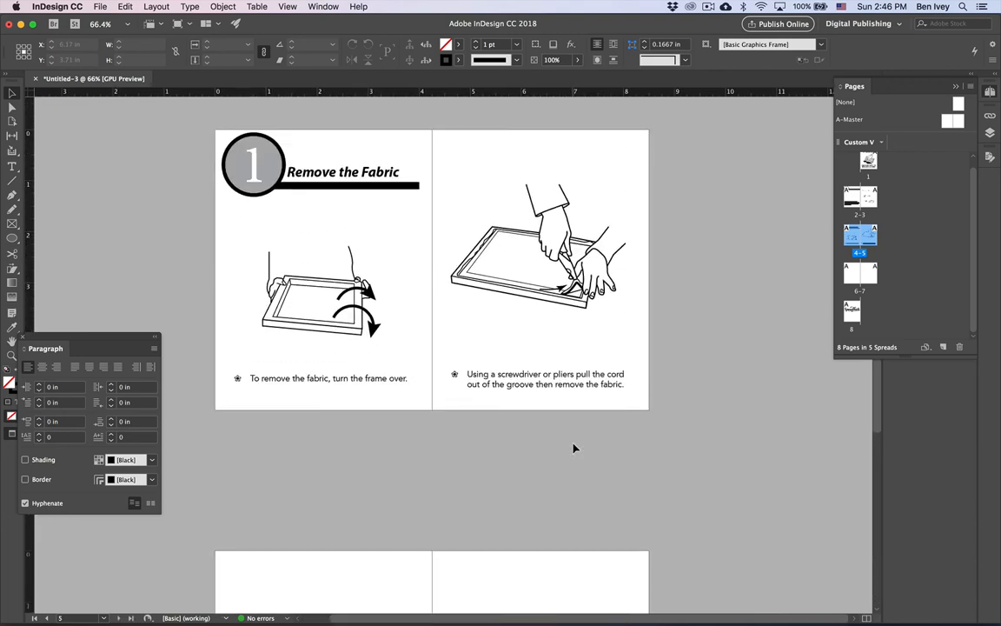